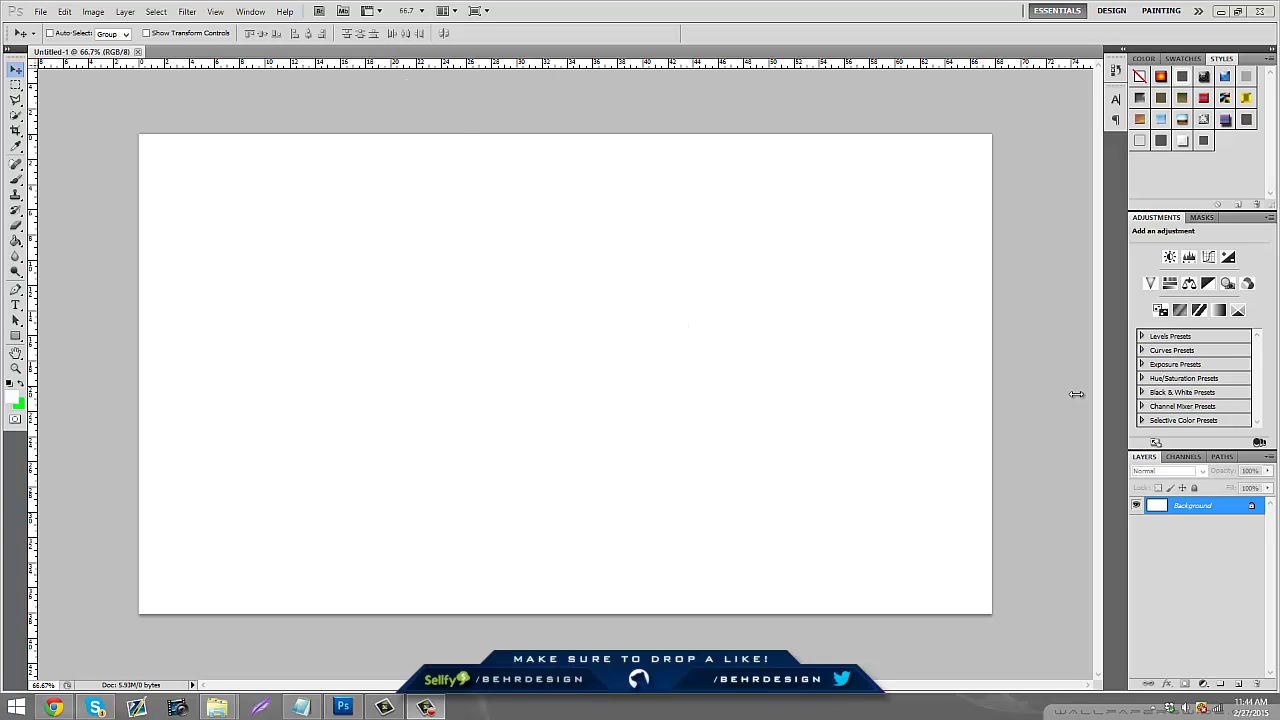
Convert the Background into editable Layer 0 and fill it solid black.
{"action": "double_click", "coordinate": [1185, 509]}
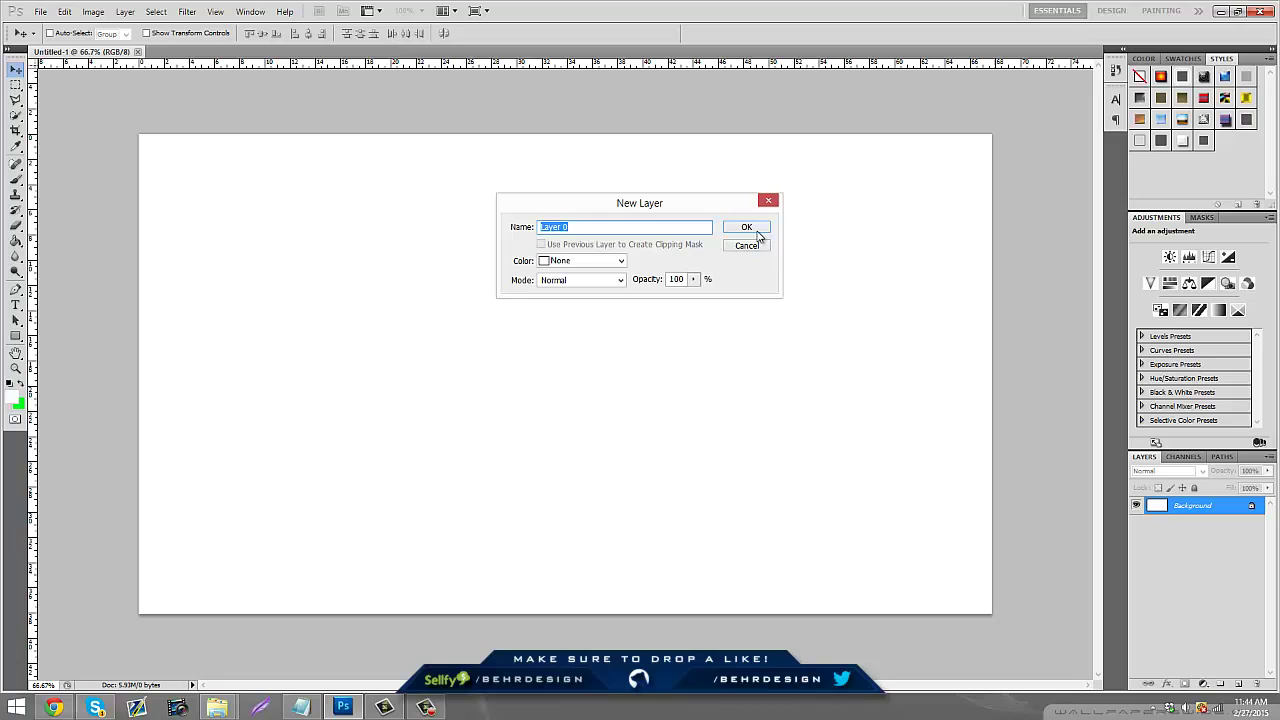
{"action": "left_click", "coordinate": [752, 230]}
{"action": "key", "text": "ctrl+i"}
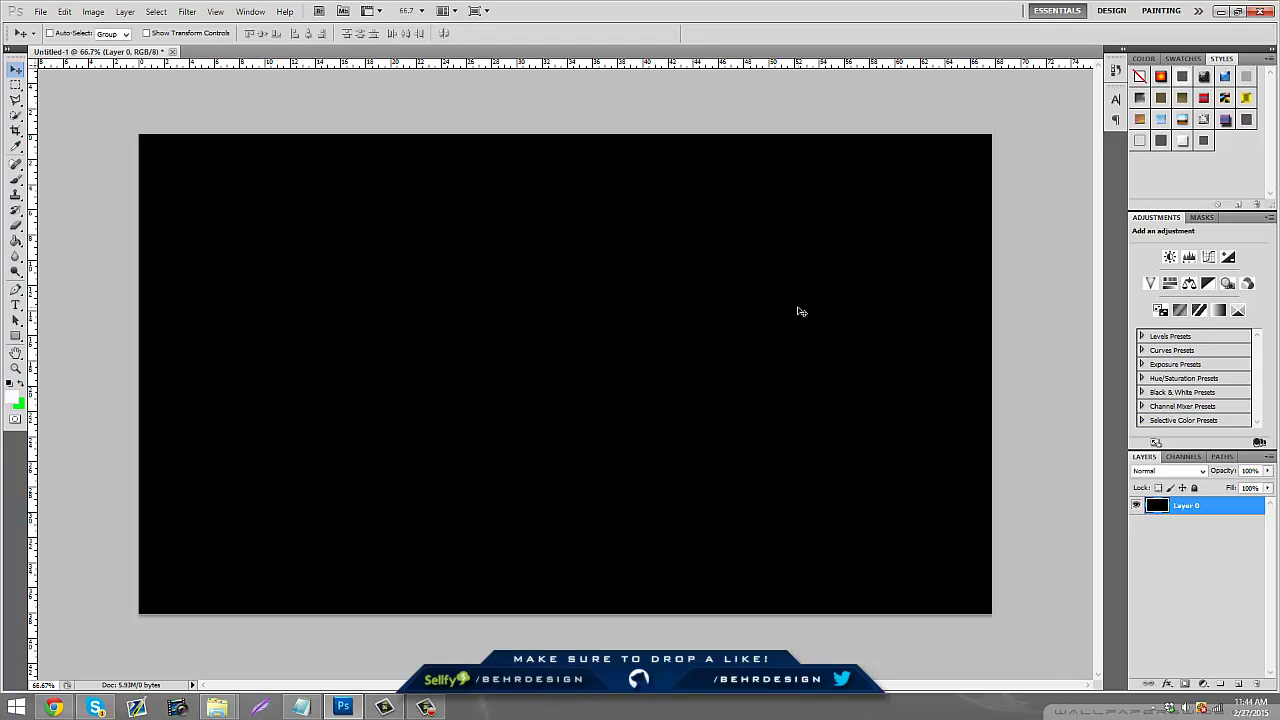
In Chrome, copy the pencil B sketch photo from Facebook.
{"action": "left_click", "coordinate": [54, 708]}
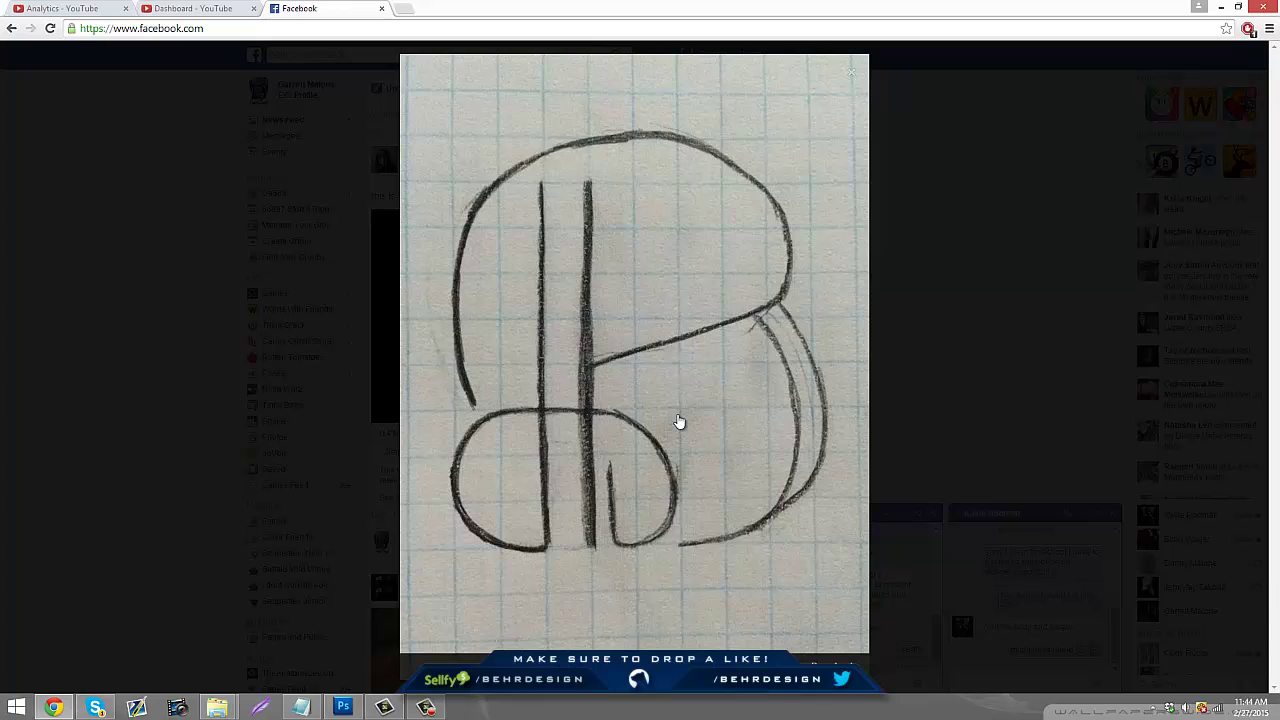
{"action": "right_click", "coordinate": [752, 436]}
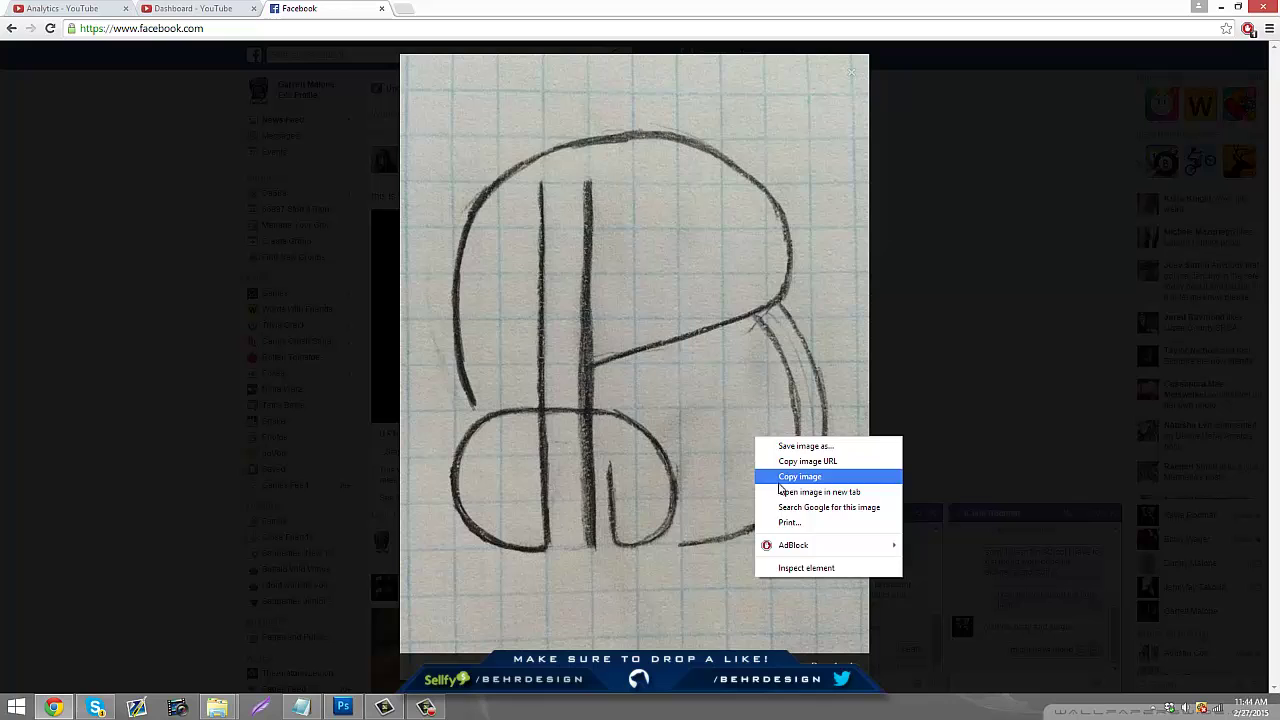
{"action": "right_click", "coordinate": [773, 483]}
{"action": "left_click", "coordinate": [817, 522]}
Paste the copied sketch into Photoshop as Layer 1.
{"action": "left_click", "coordinate": [343, 707]}
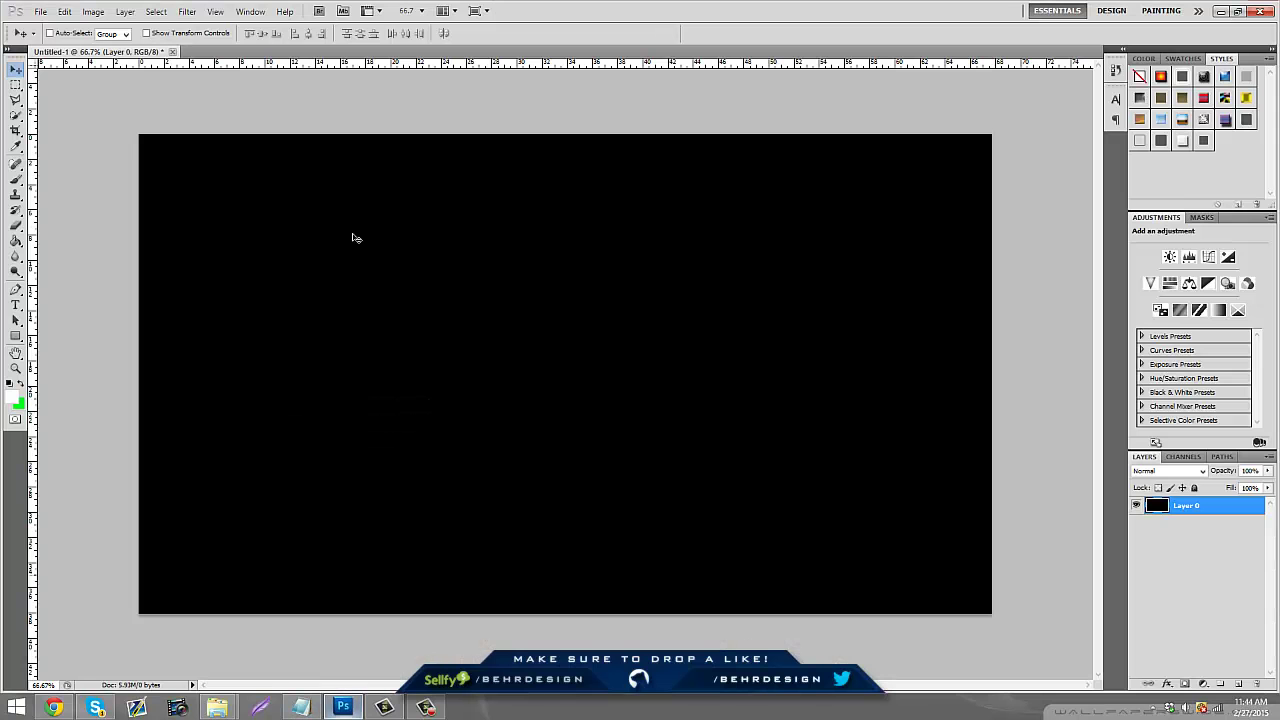
{"action": "left_click", "coordinate": [64, 11]}
{"action": "left_click", "coordinate": [75, 127]}
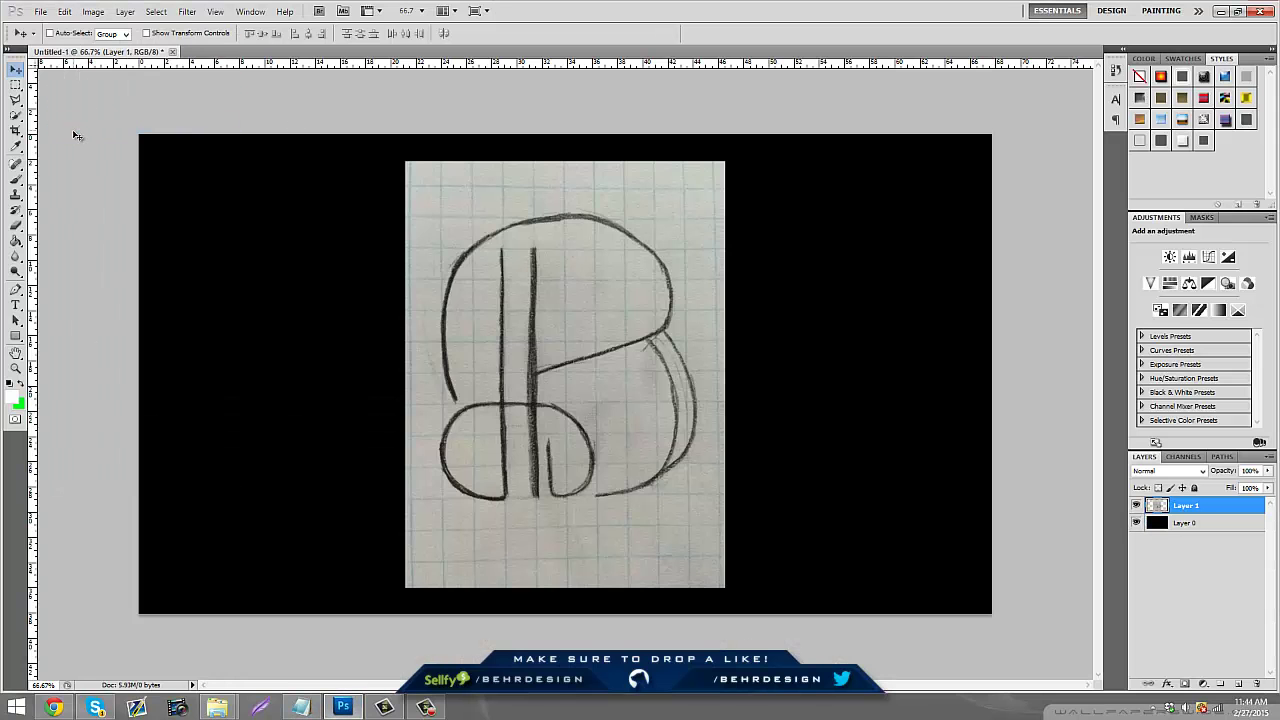
Scale the sketch to about 103.4%, shift it down slightly, and add empty Layer 2.
{"action": "key", "text": "ctrl+t"}
{"action": "mouse_move", "coordinate": [725, 161]}
{"action": "left_mouse_down"}
{"action": "mouse_move", "coordinate": [748, 149]}
{"action": "mouse_move", "coordinate": [737, 150]}
{"action": "left_mouse_up"}
{"action": "left_click_drag", "start_coordinate": [658, 208], "coordinate": [660, 218]}
{"action": "left_click", "coordinate": [15, 68]}
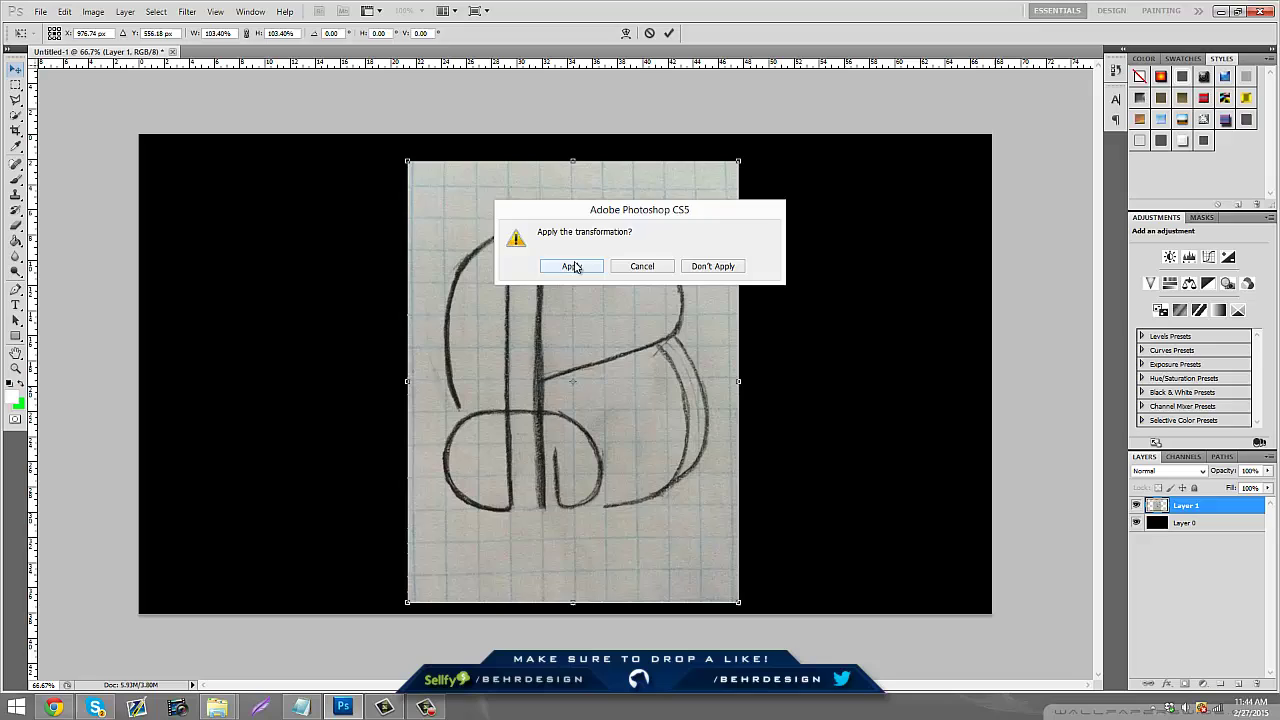
{"action": "left_click", "coordinate": [575, 267]}
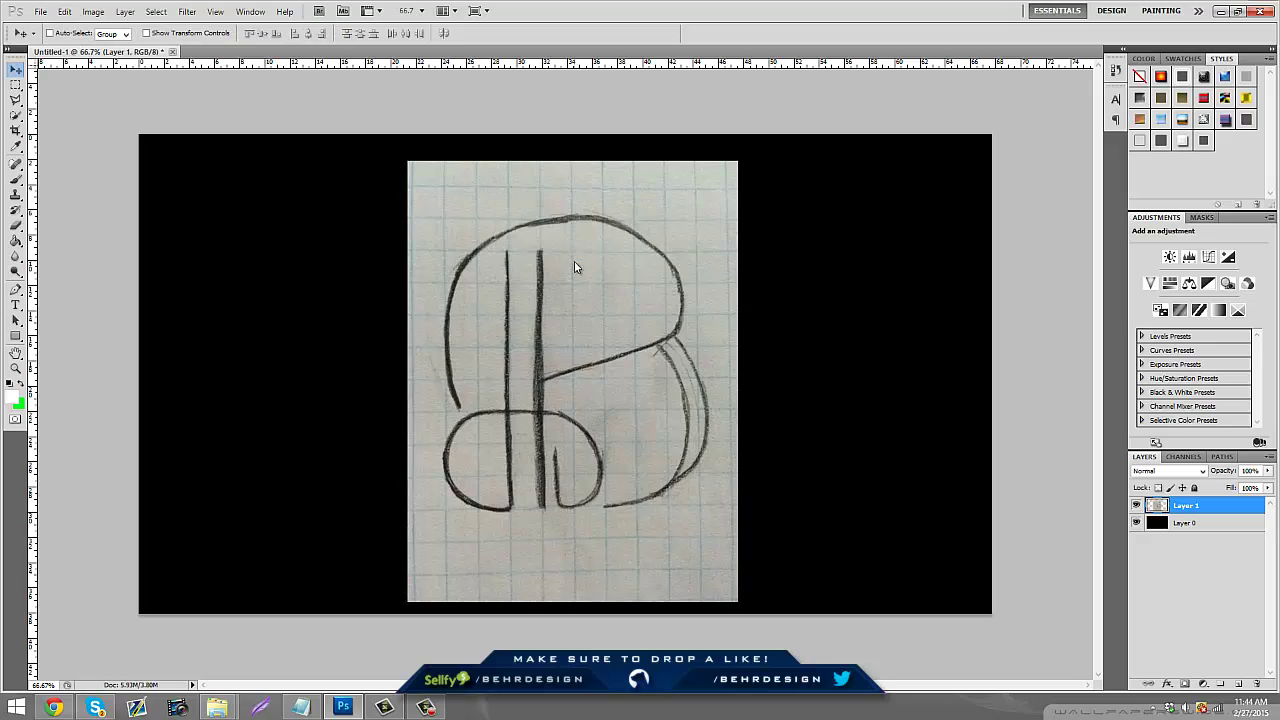
{"action": "left_click", "coordinate": [1238, 684]}
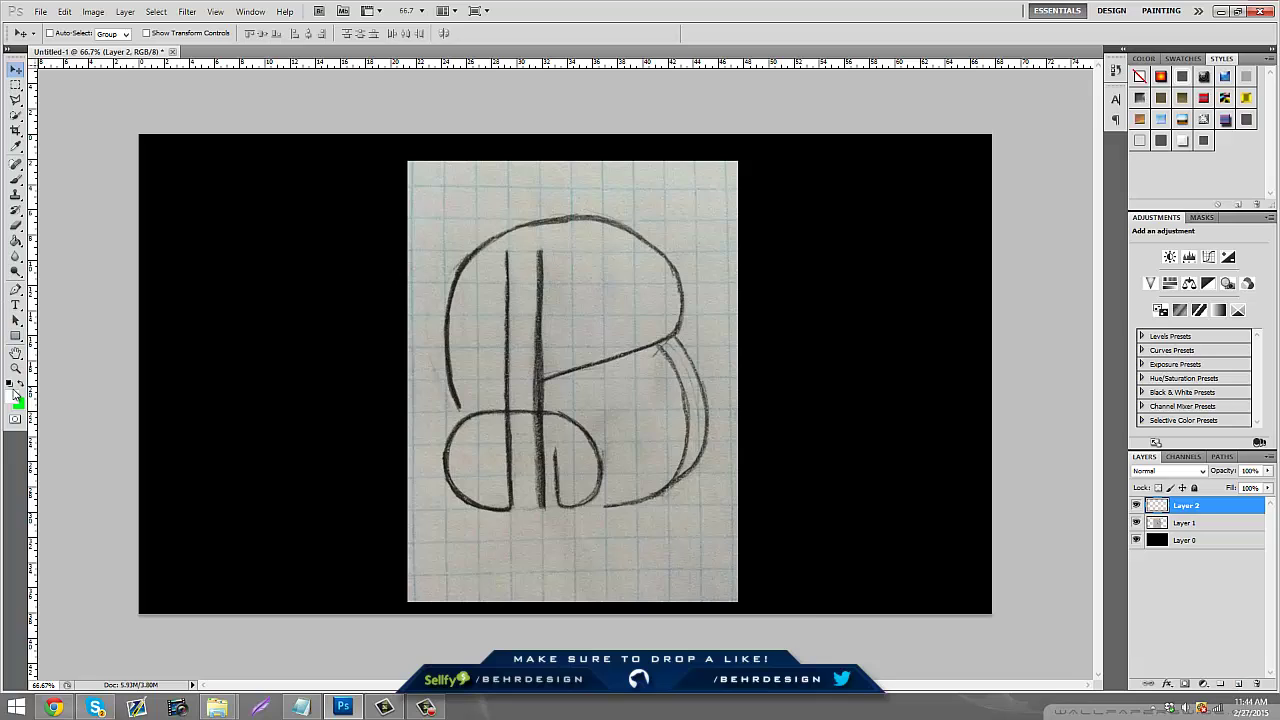
Set the Brush tool to 15 px size and 100% hardness.
{"action": "key", "text": "b"}
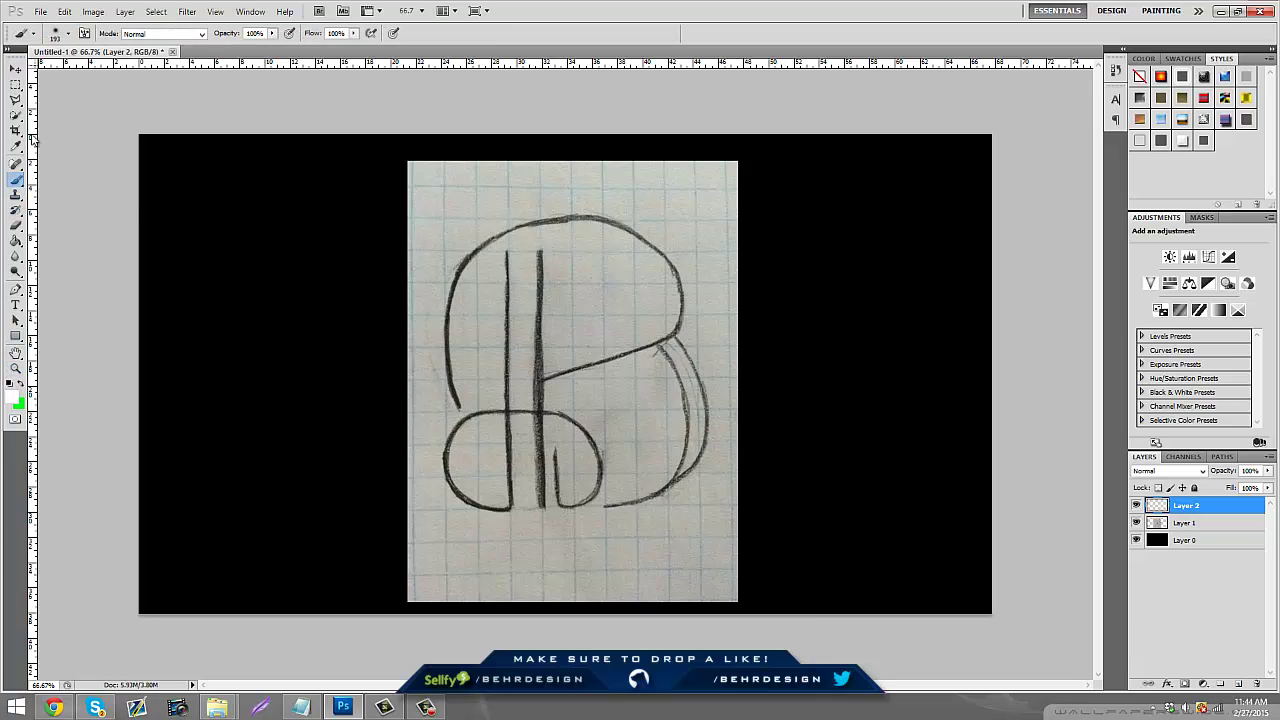
{"action": "left_click", "coordinate": [60, 33]}
{"action": "double_click", "coordinate": [135, 57]}
{"action": "type", "text": "5"}
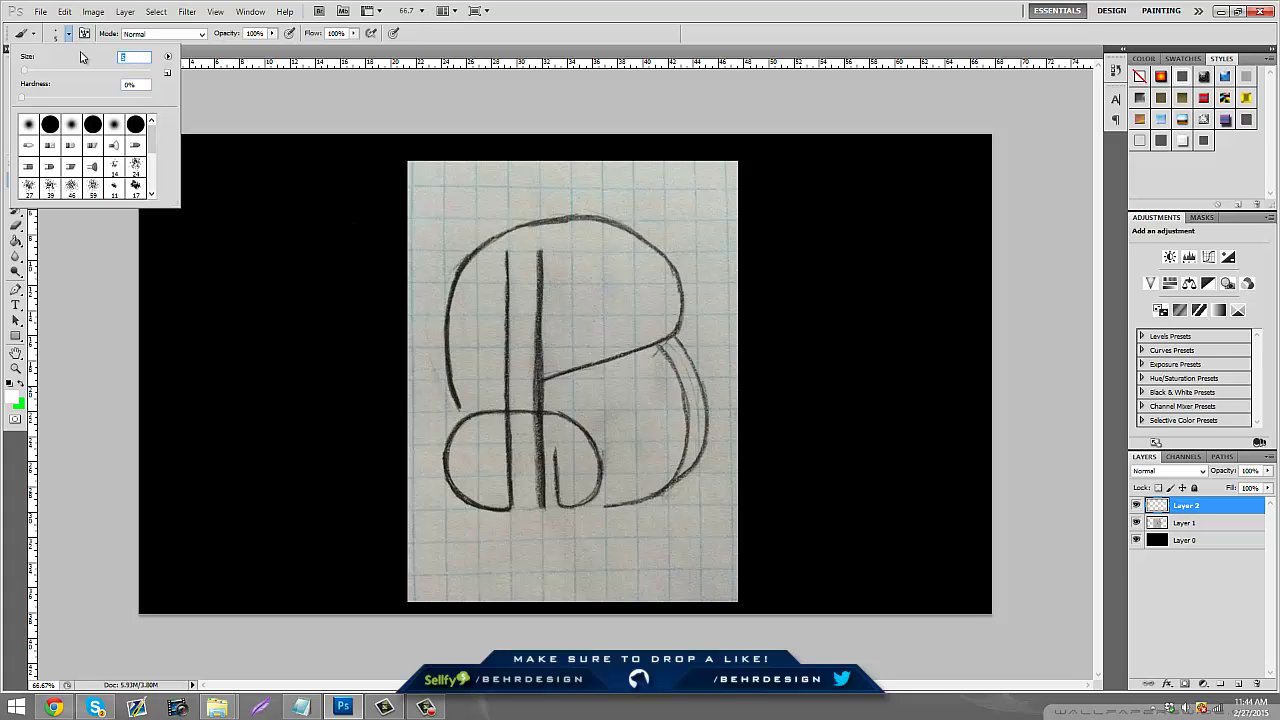
{"action": "type", "text": "10"}
{"action": "key", "text": "Tab"}
{"action": "type", "text": "100"}
{"action": "key", "text": "Return"}
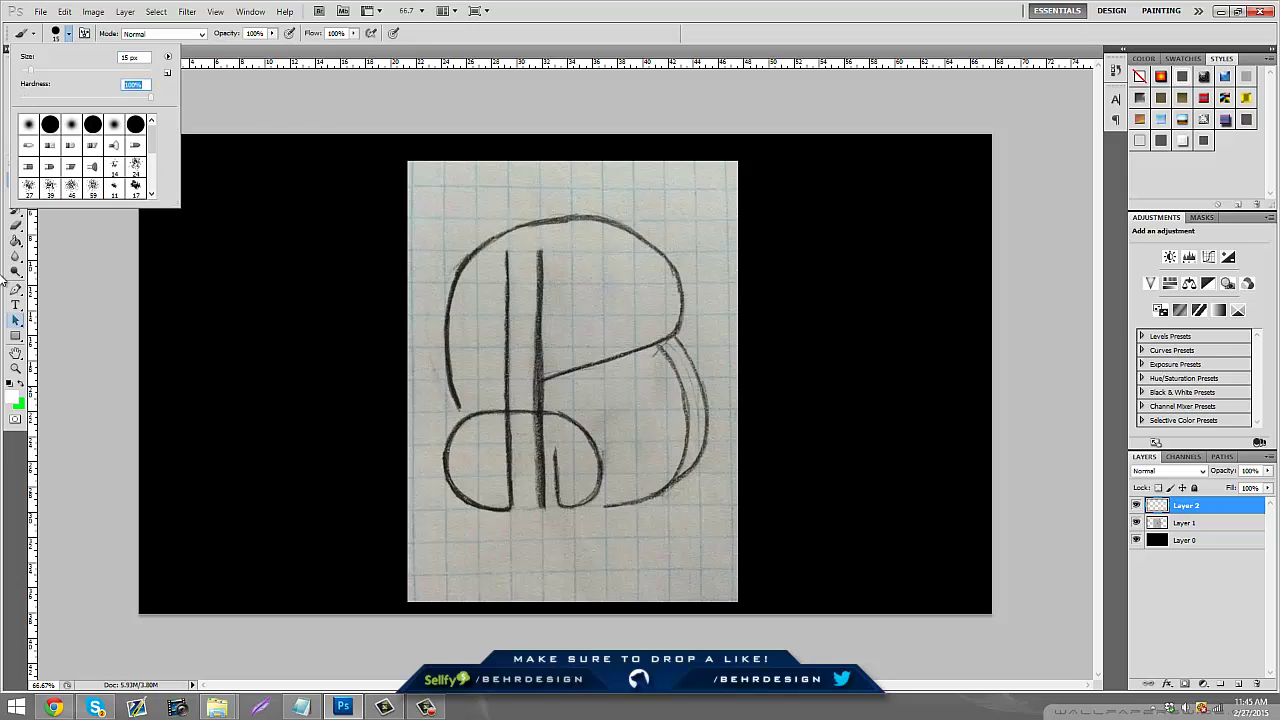
{"action": "left_click", "coordinate": [16, 290]}
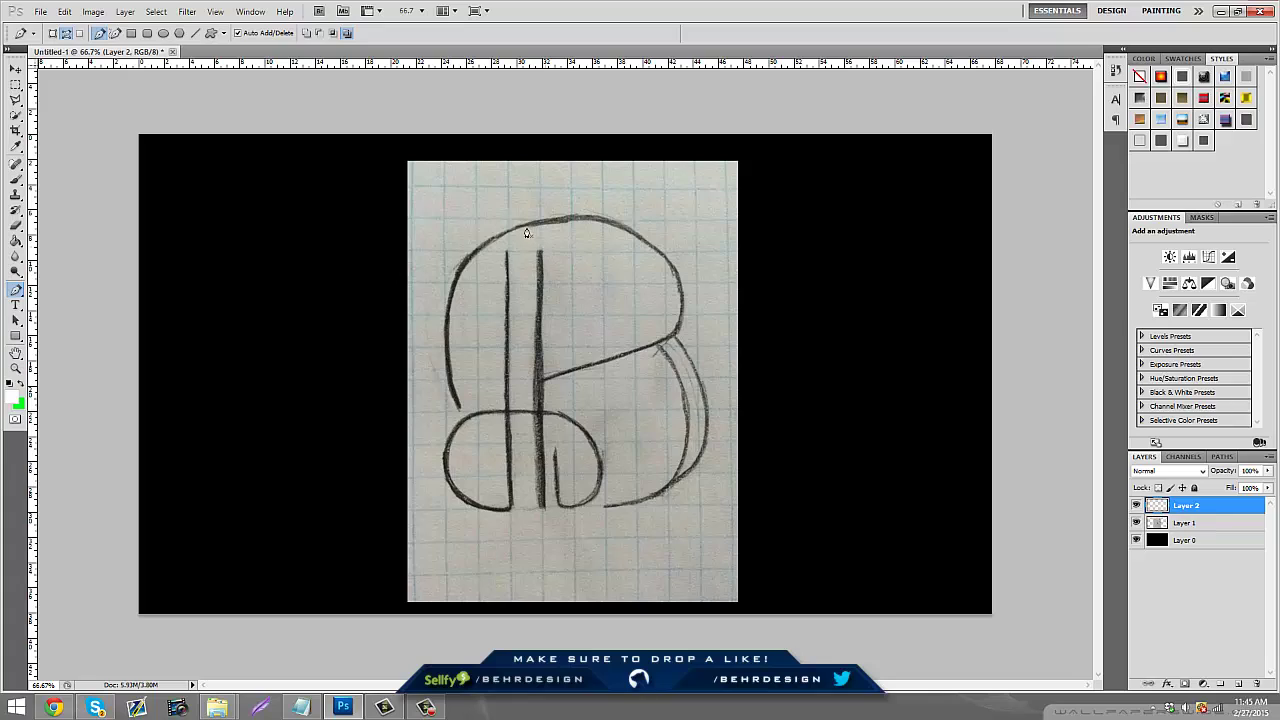
Place horizontal guides at the B's top, baseline and lower-bowl top, then zoom in.
{"action": "left_click_drag", "start_coordinate": [474, 66], "coordinate": [466, 256]}
{"action": "left_click_drag", "start_coordinate": [533, 66], "coordinate": [524, 509]}
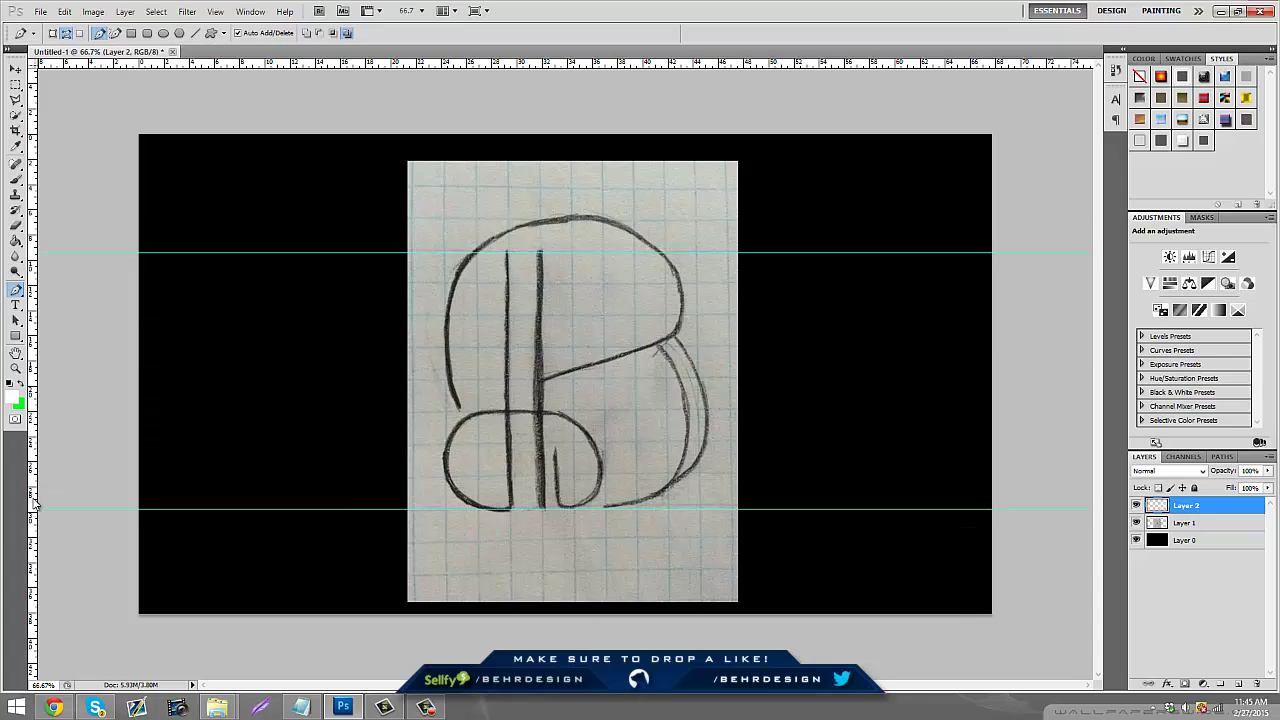
{"action": "mouse_move", "coordinate": [36, 500]}
{"action": "left_mouse_down"}
{"action": "mouse_move", "coordinate": [318, 478]}
{"action": "mouse_move", "coordinate": [37, 493]}
{"action": "left_mouse_up"}
{"action": "left_click_drag", "start_coordinate": [513, 65], "coordinate": [503, 447]}
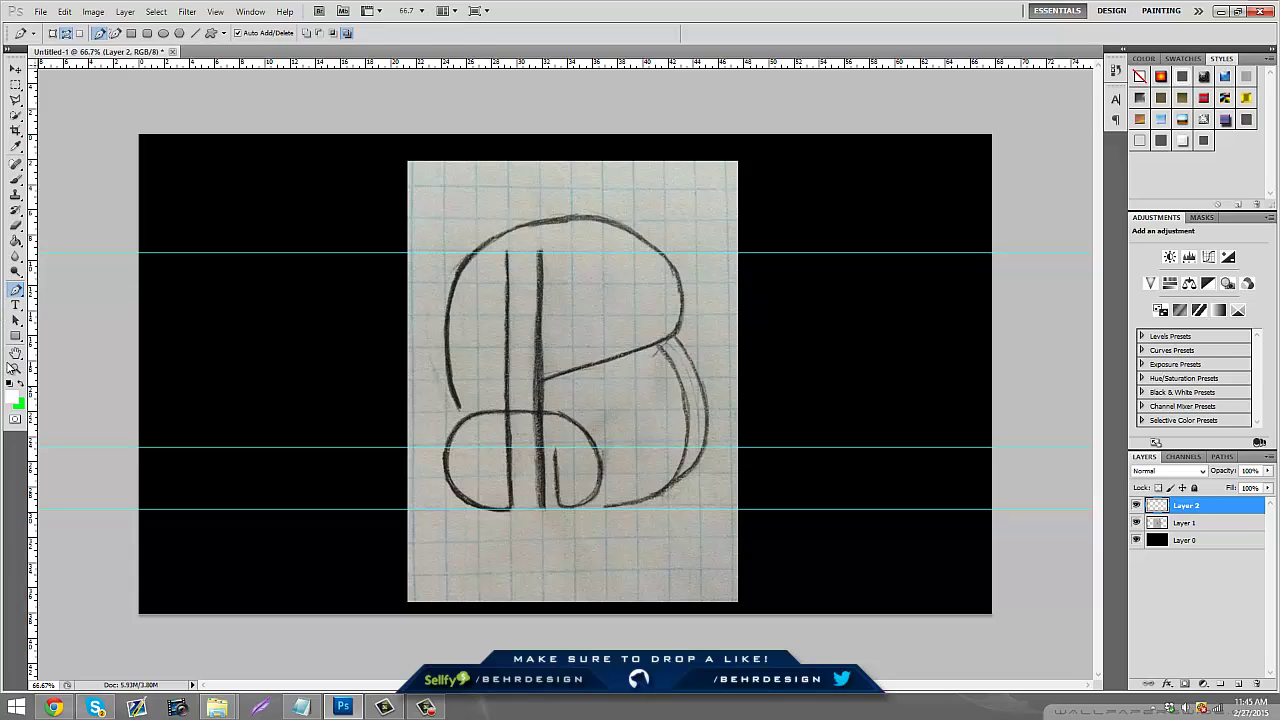
{"action": "left_click", "coordinate": [15, 368]}
{"action": "left_click_drag", "start_coordinate": [518, 405], "coordinate": [540, 400]}
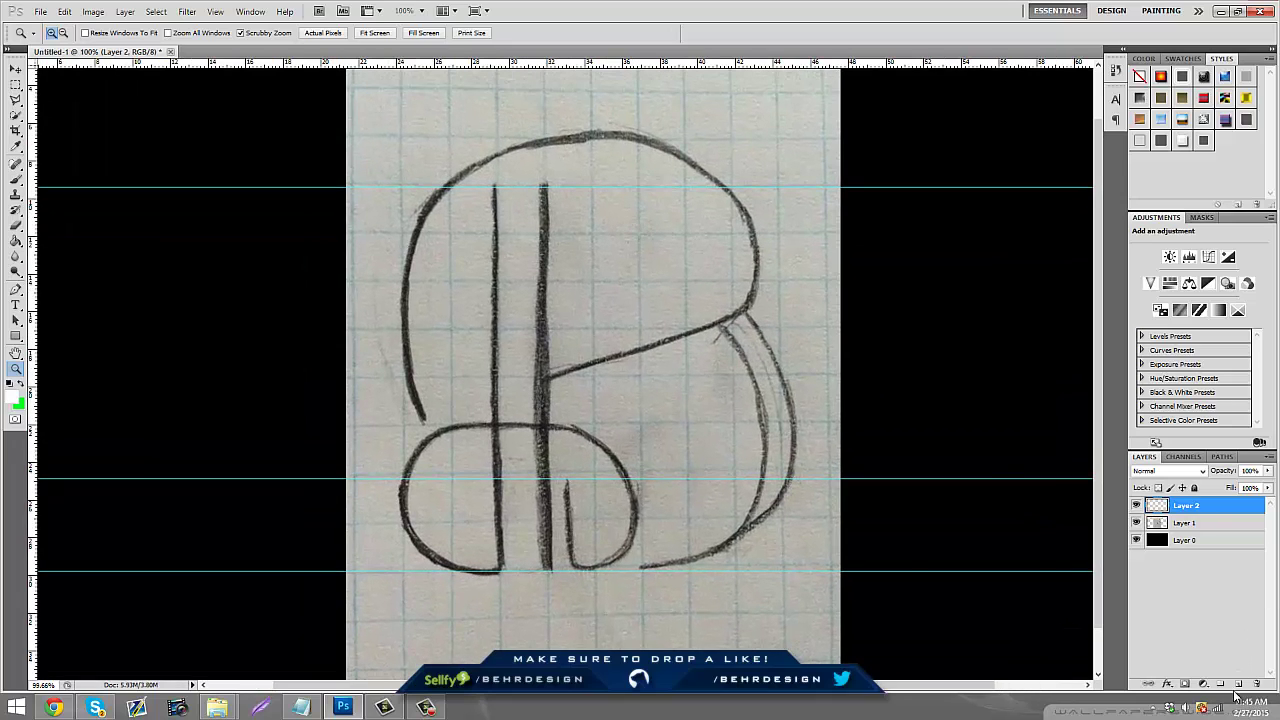
Pen the left full-height stem, stroke it in white, and delete its path.
{"action": "left_click", "coordinate": [16, 290]}
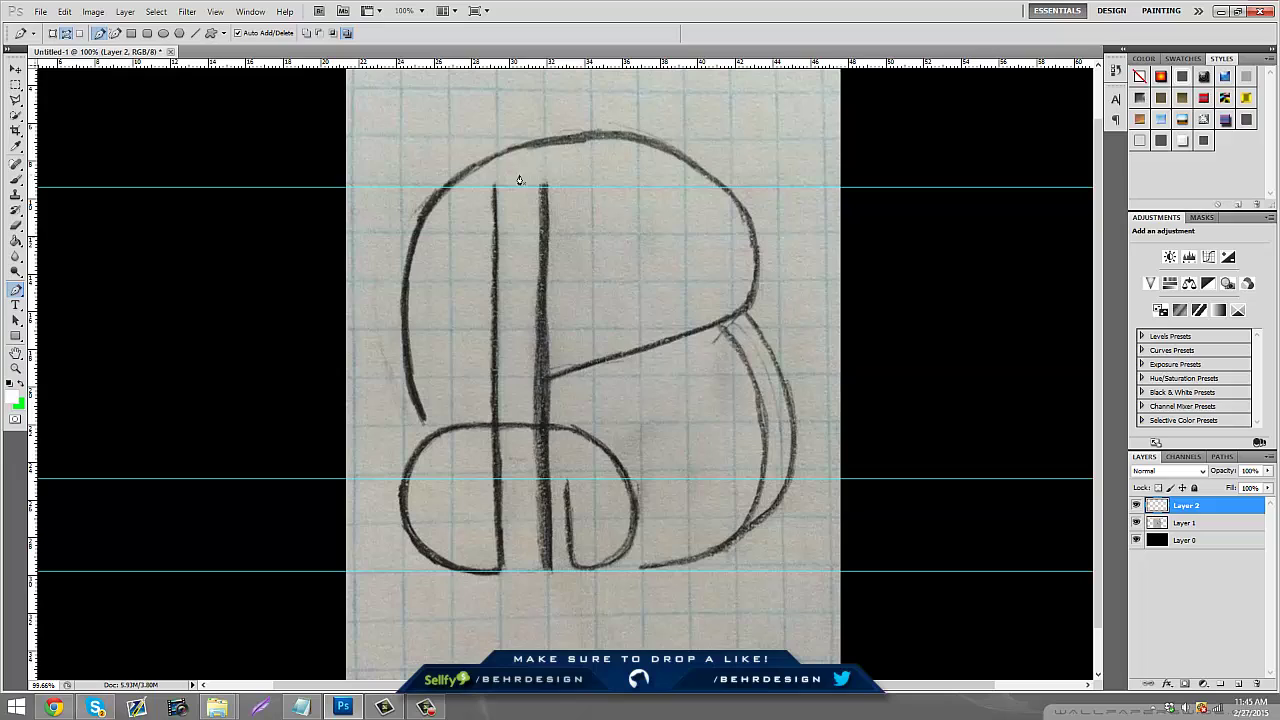
{"action": "right_click", "coordinate": [477, 470]}
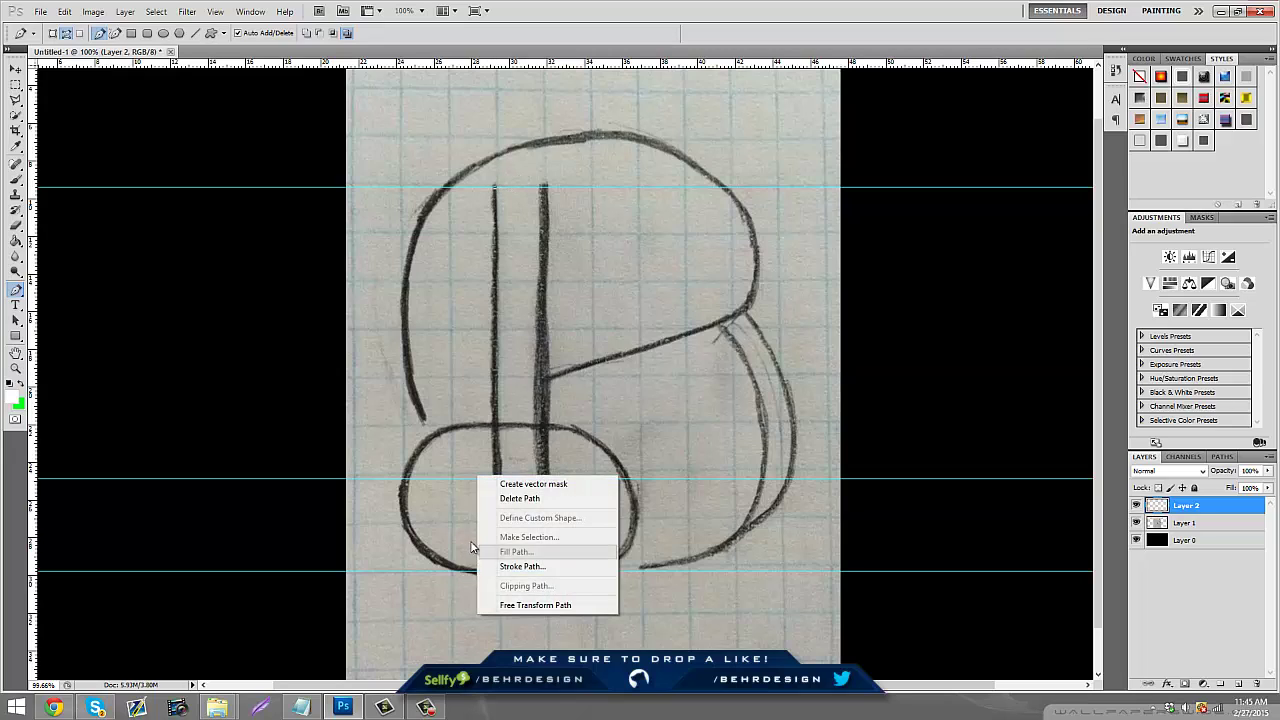
{"action": "left_click", "coordinate": [466, 545]}
{"action": "left_click", "coordinate": [498, 575]}
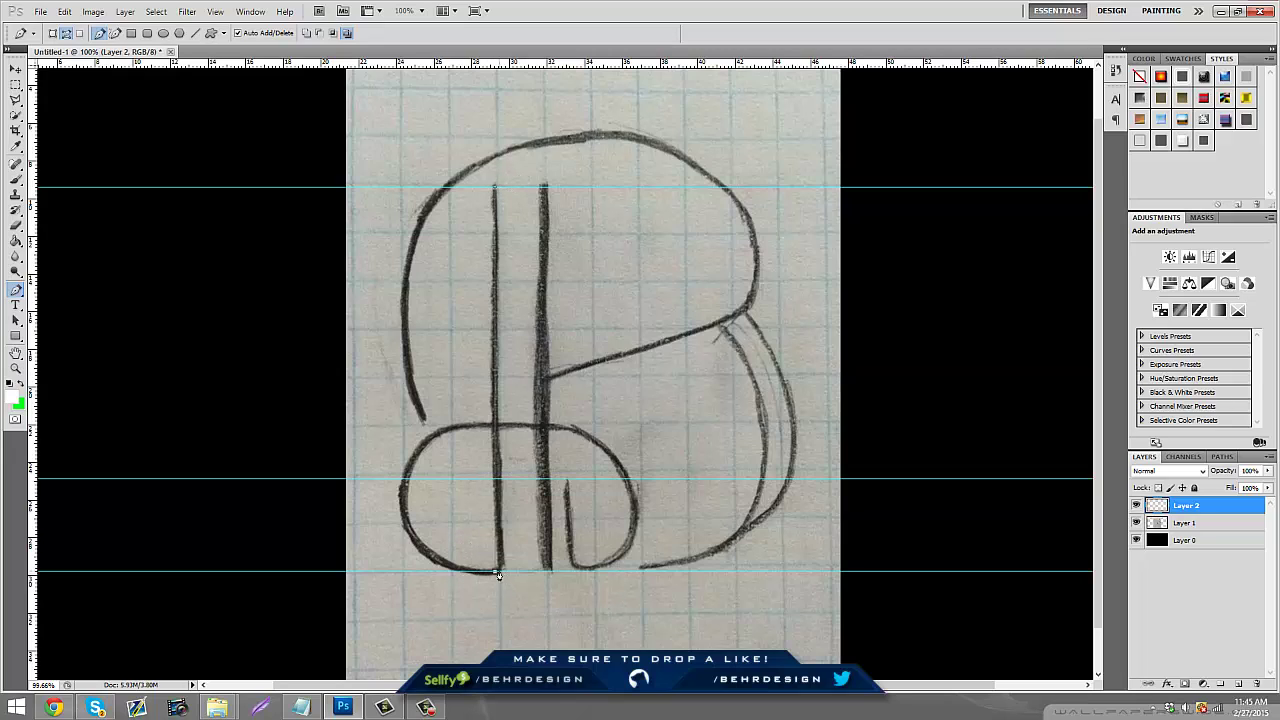
{"action": "right_click", "coordinate": [526, 476]}
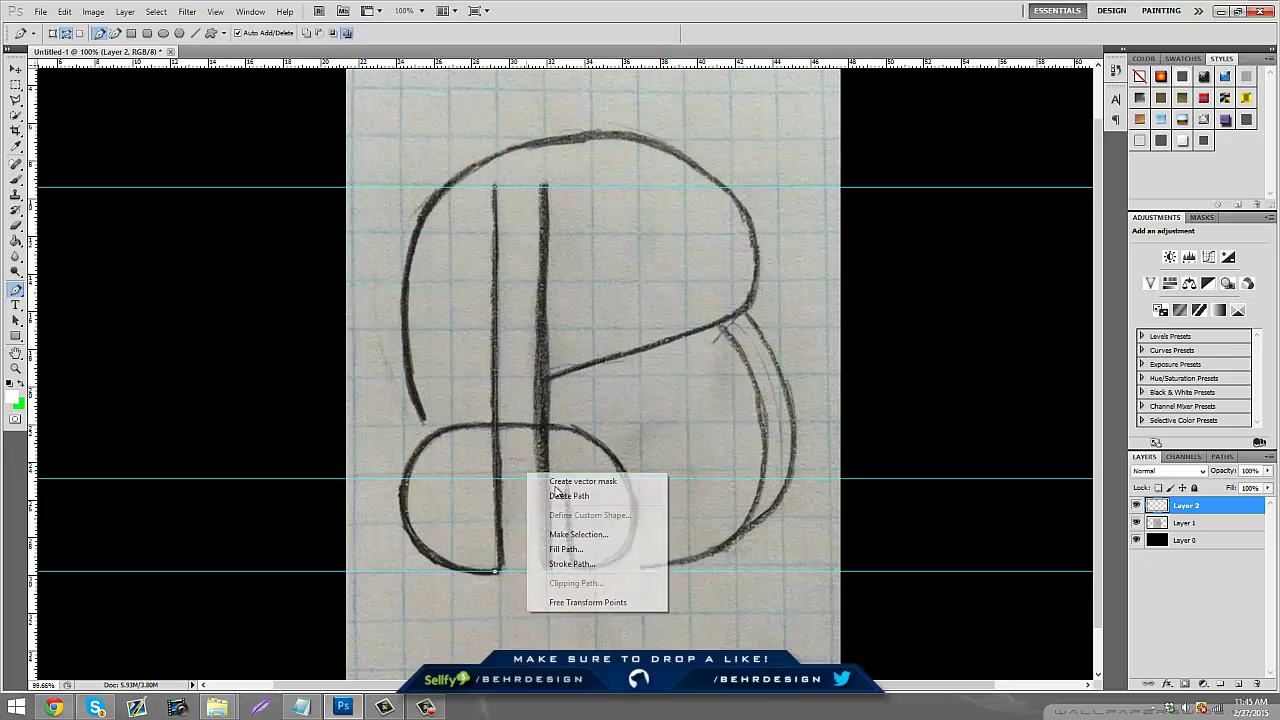
{"action": "left_click", "coordinate": [592, 564]}
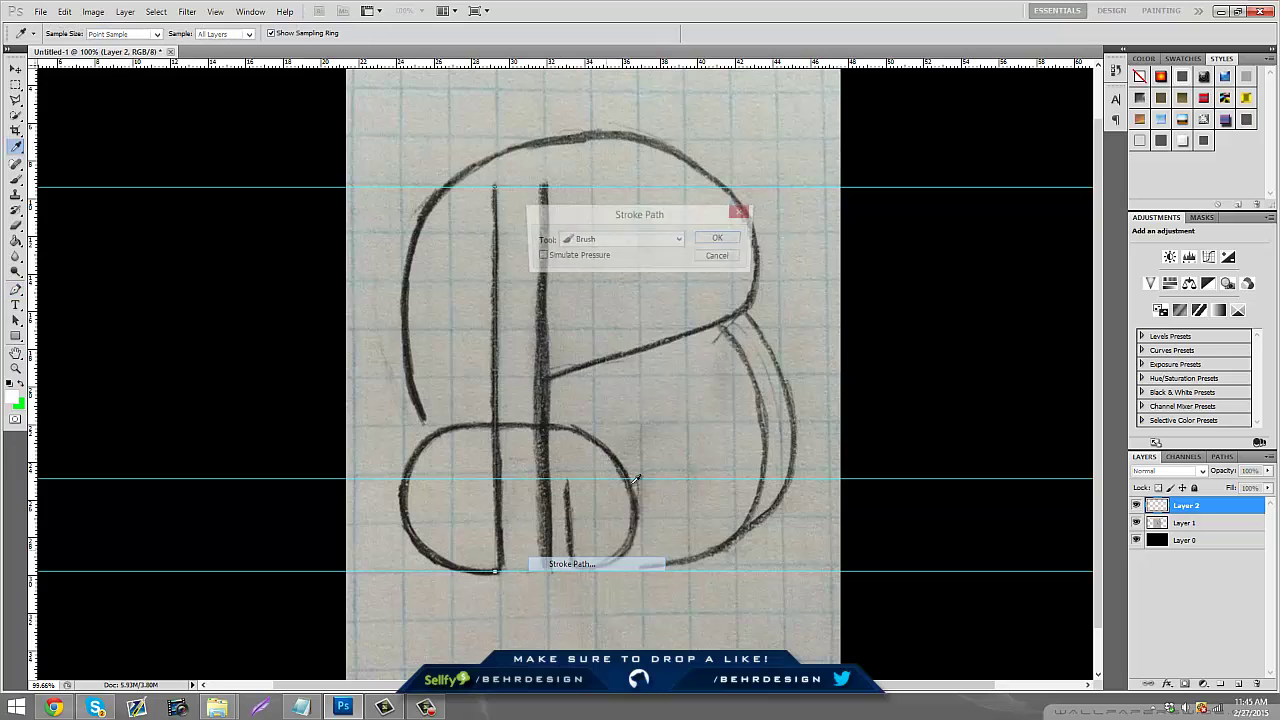
{"action": "left_click", "coordinate": [718, 239]}
{"action": "right_click", "coordinate": [600, 306]}
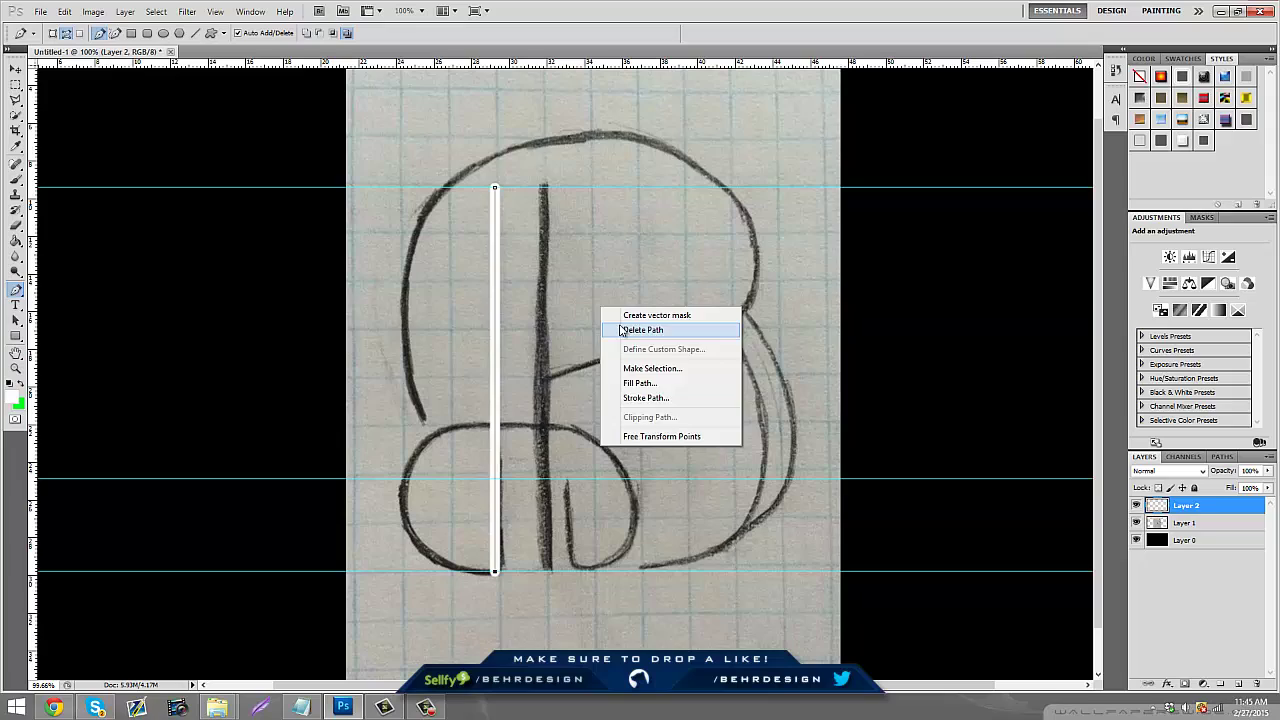
{"action": "left_click", "coordinate": [620, 331]}
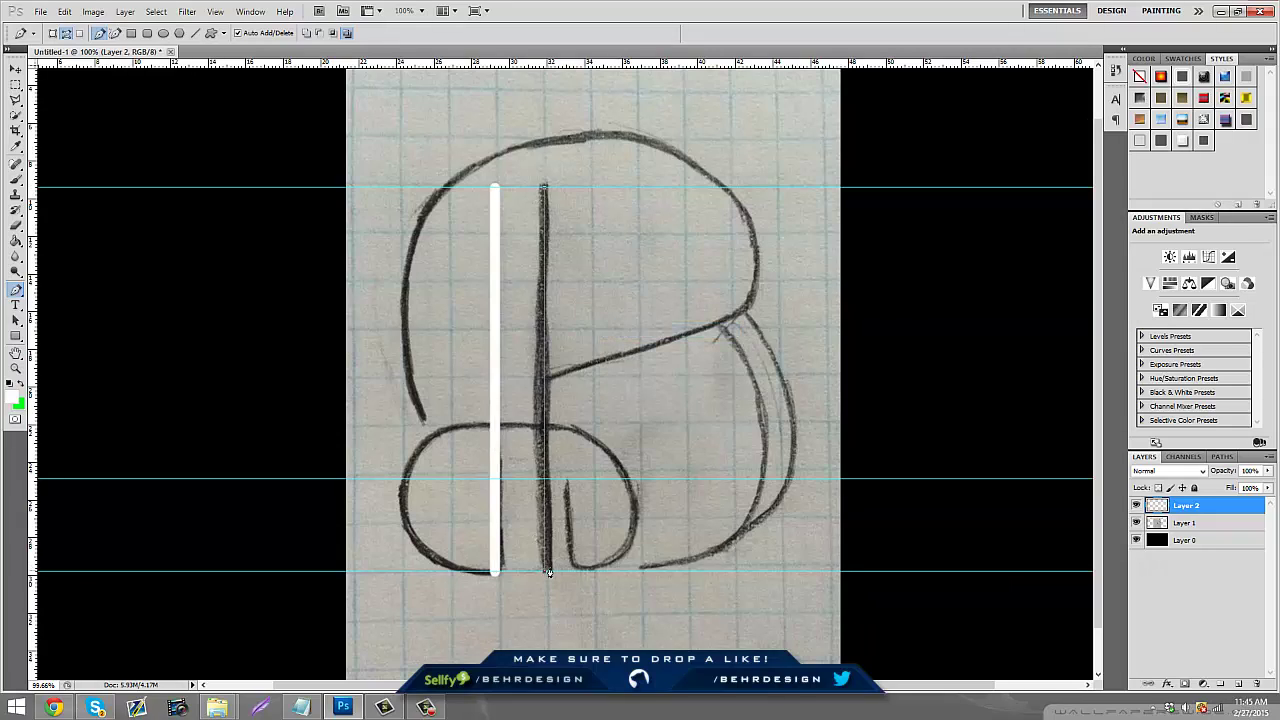
Stroke the second full-height stem and the short lower-bowl line in white, removing their paths.
{"action": "right_click", "coordinate": [548, 420]}
{"action": "left_click", "coordinate": [598, 511]}
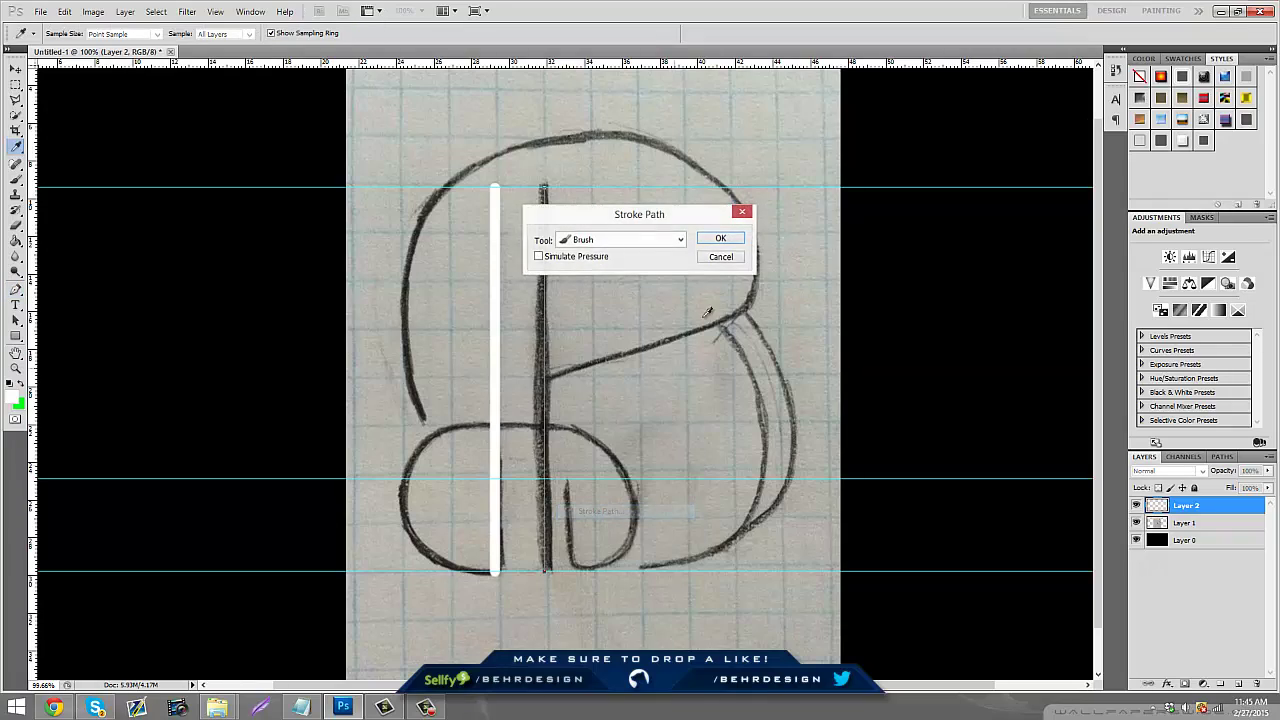
{"action": "left_click", "coordinate": [720, 238]}
{"action": "right_click", "coordinate": [607, 344]}
{"action": "left_click", "coordinate": [645, 366]}
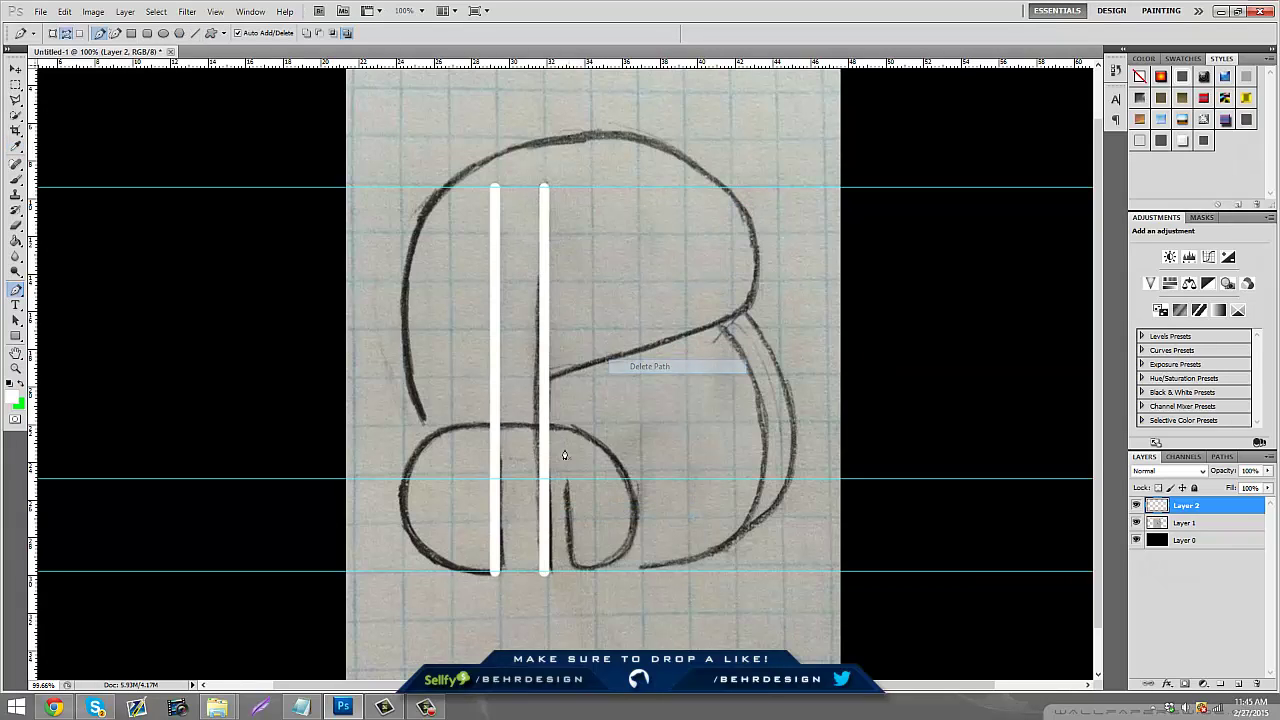
{"action": "right_click", "coordinate": [574, 570]}
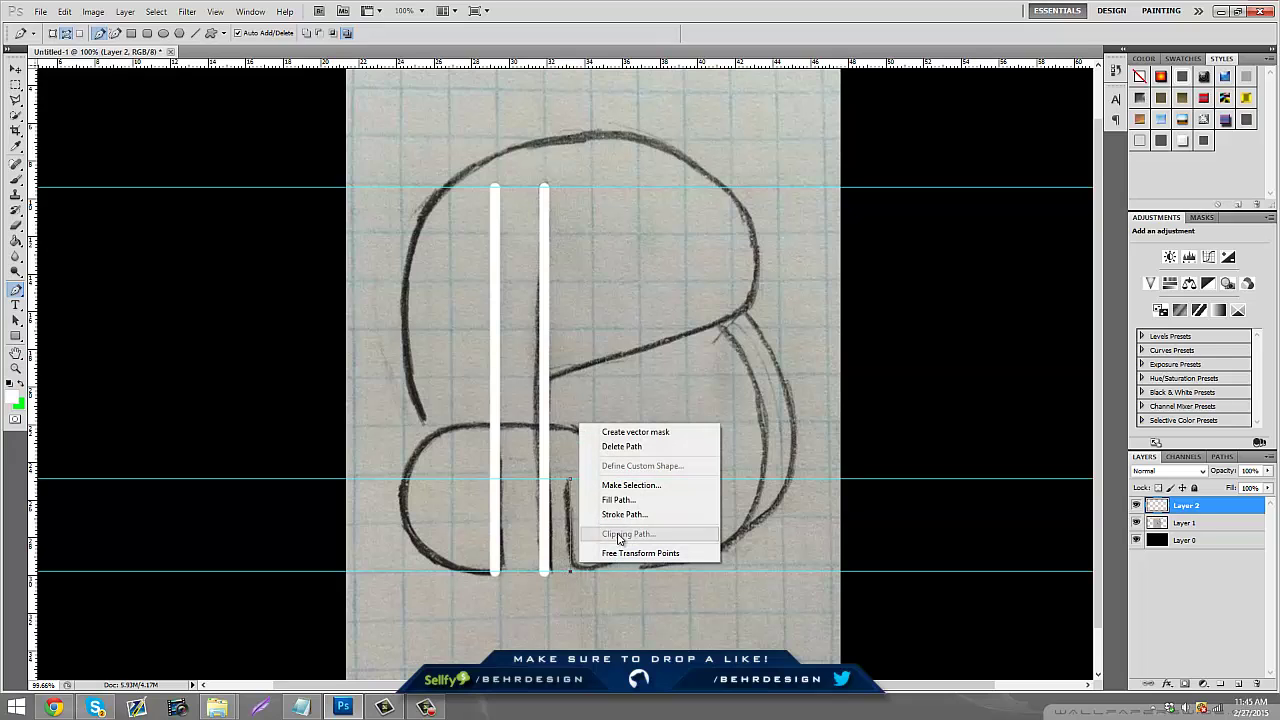
{"action": "left_click", "coordinate": [621, 515]}
{"action": "left_click", "coordinate": [718, 238]}
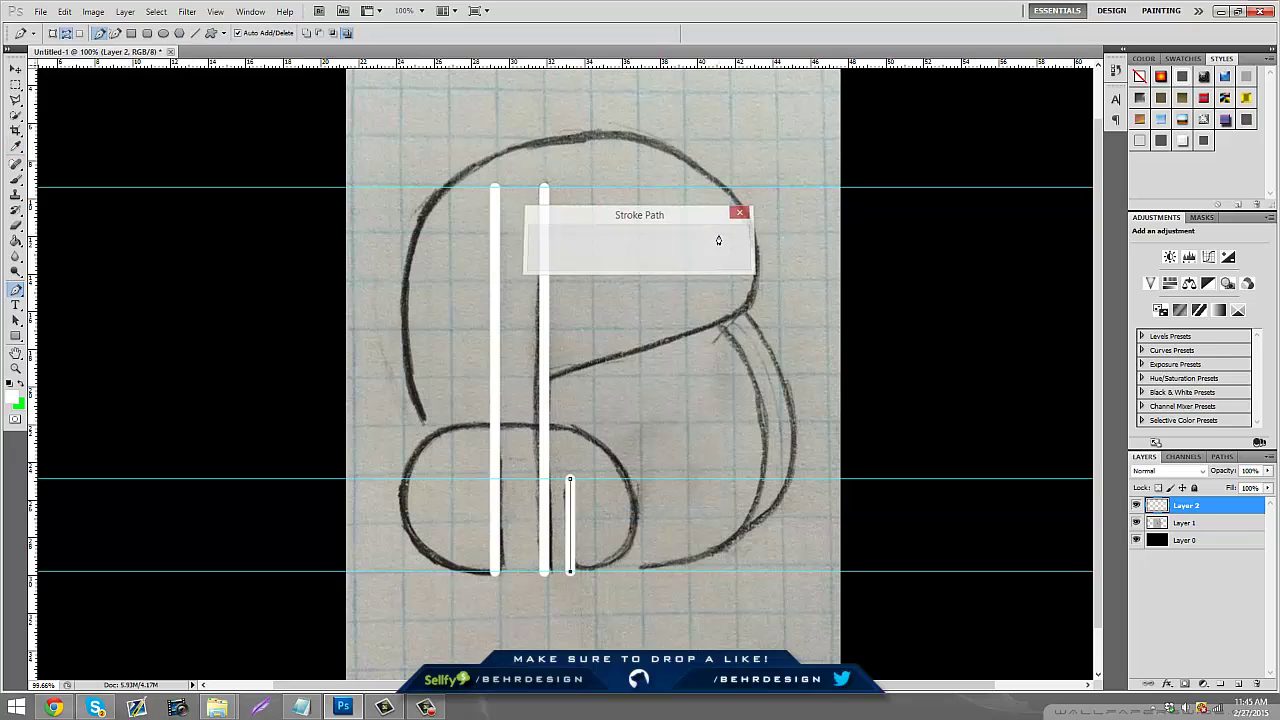
{"action": "right_click", "coordinate": [651, 421]}
{"action": "left_click", "coordinate": [675, 445]}
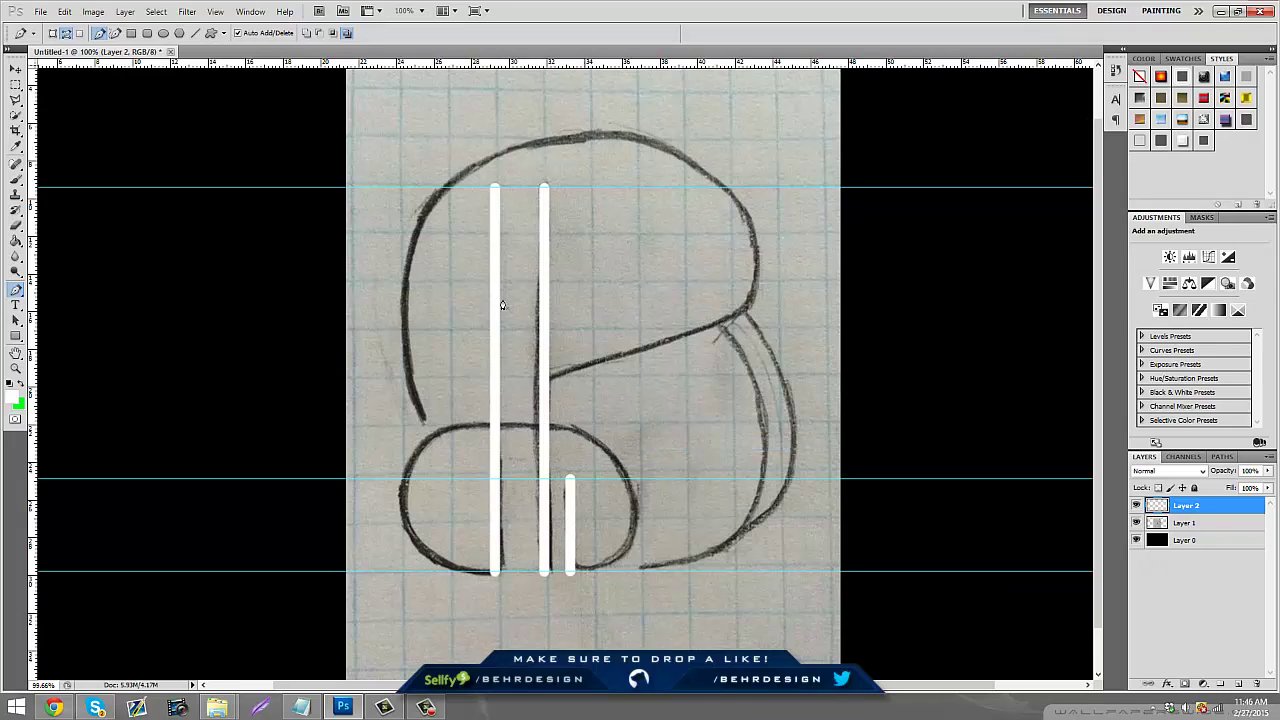
Hide and reshow the pencil sketch to check the white strokes.
{"action": "left_click", "coordinate": [1137, 523]}
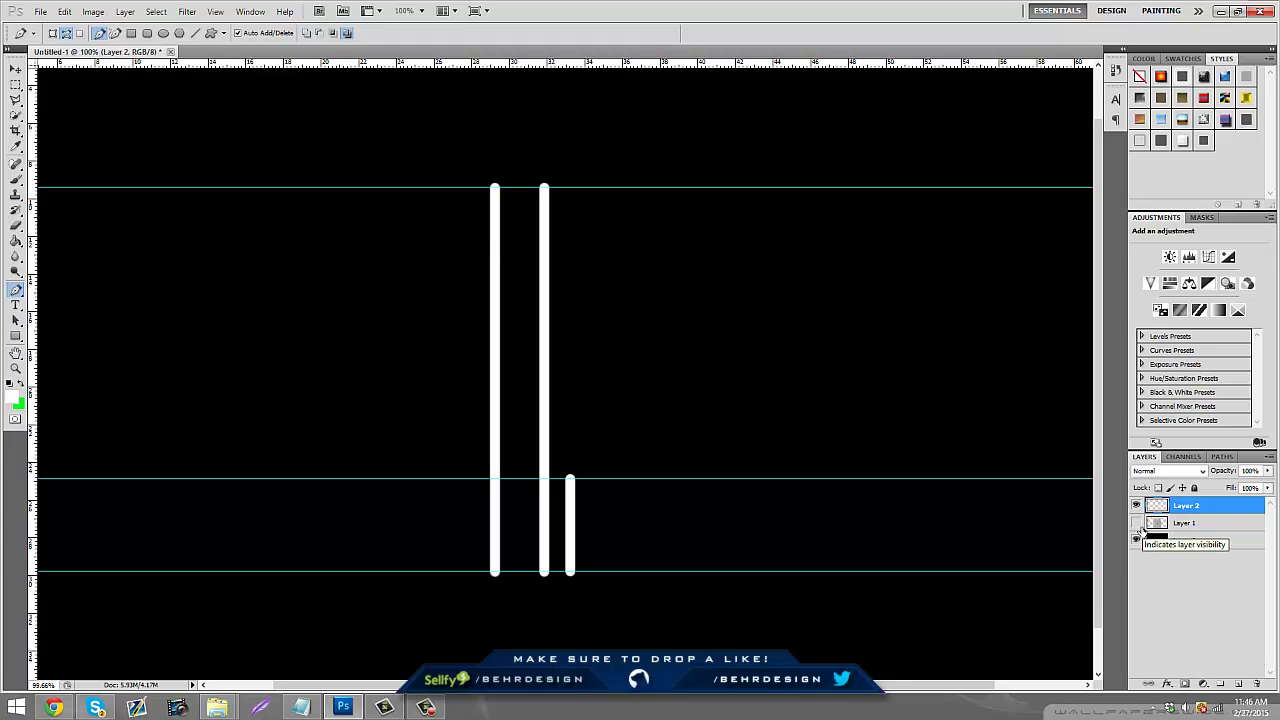
{"action": "left_click", "coordinate": [1137, 523]}
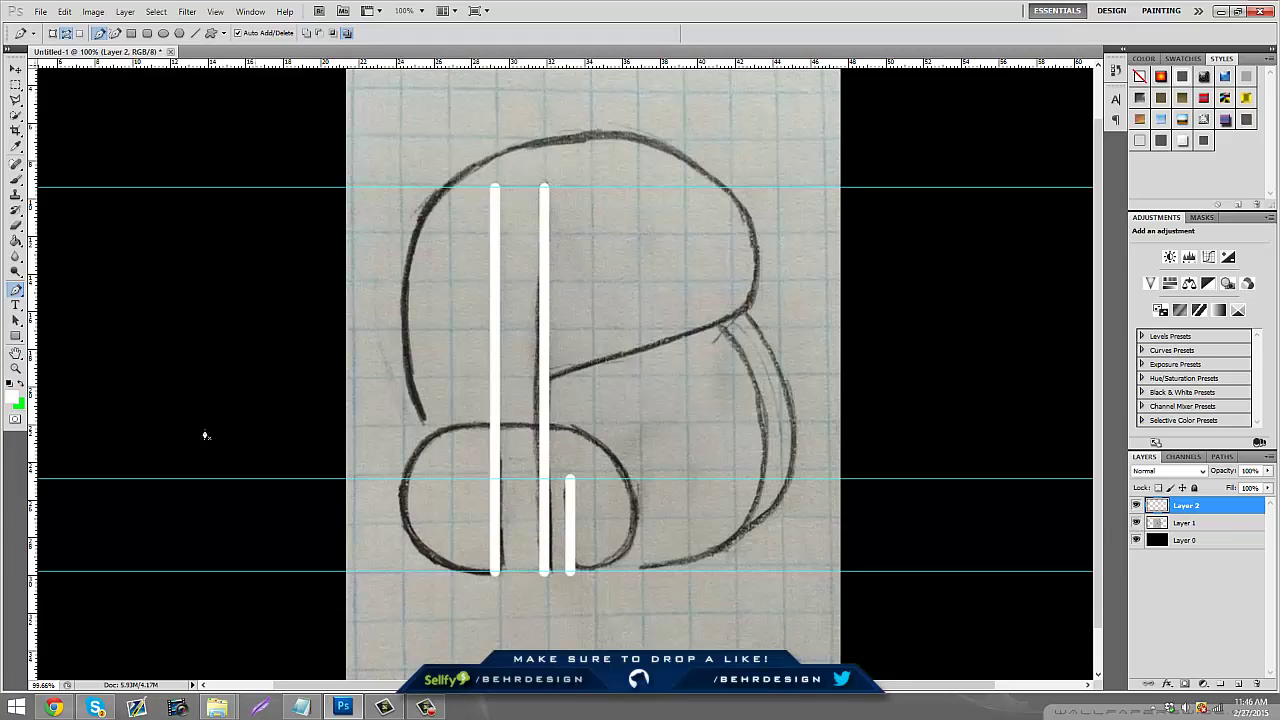
{"action": "left_click", "coordinate": [15, 368]}
Create Layer 3 for the bowl and start a pen path at the left stem's base.
{"action": "scroll", "coordinate": [455, 487], "scroll_direction": "down", "scroll_amount": 2}
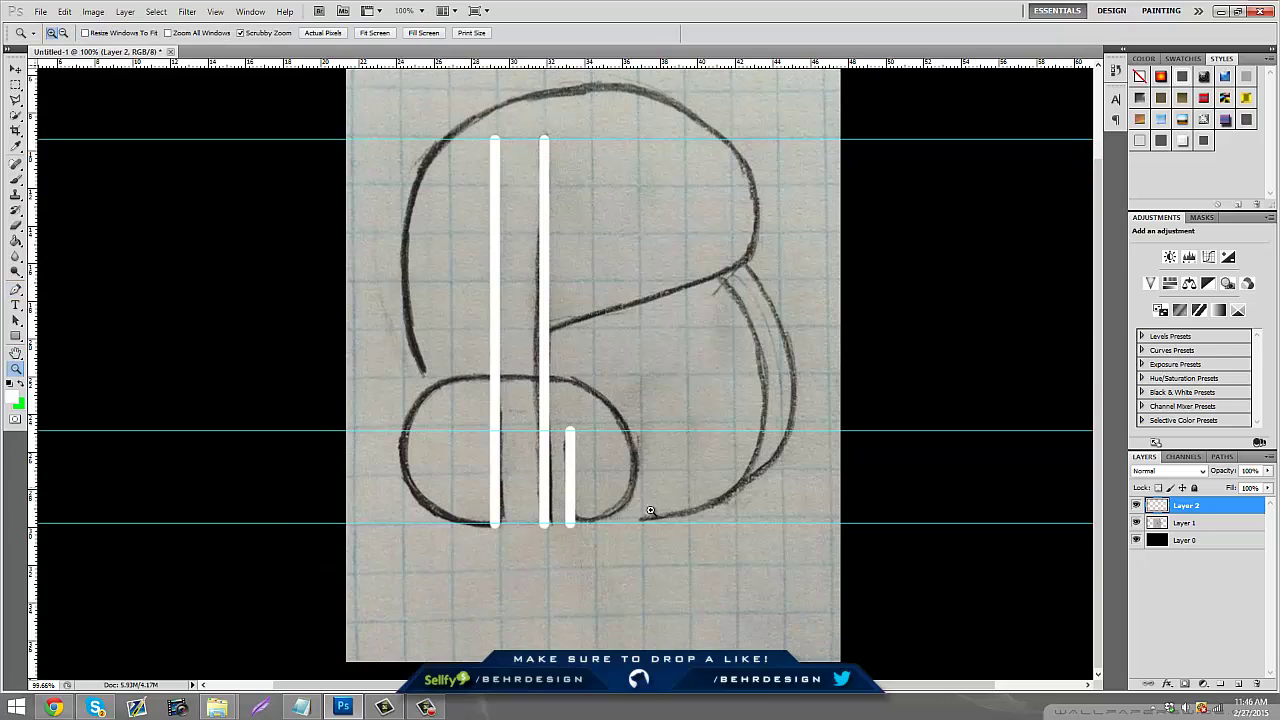
{"action": "left_click", "coordinate": [1238, 684]}
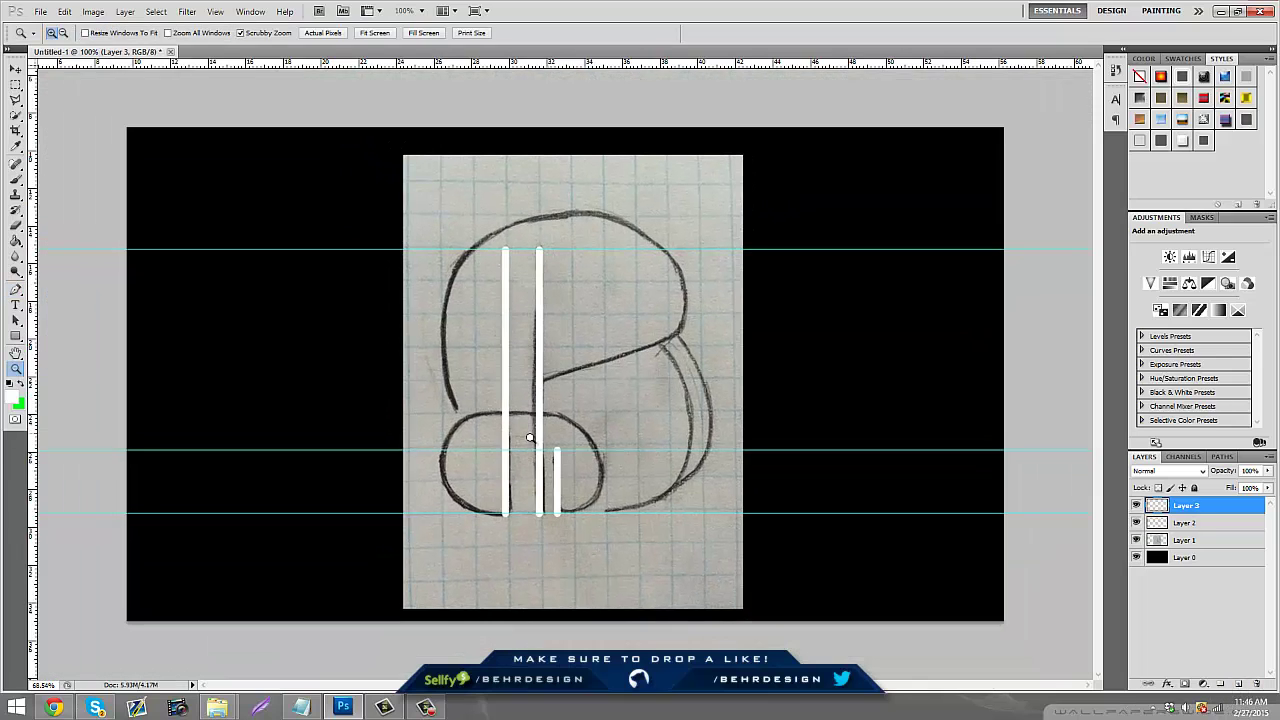
{"action": "left_click_drag", "start_coordinate": [550, 434], "coordinate": [463, 437]}
{"action": "left_click", "coordinate": [15, 290]}
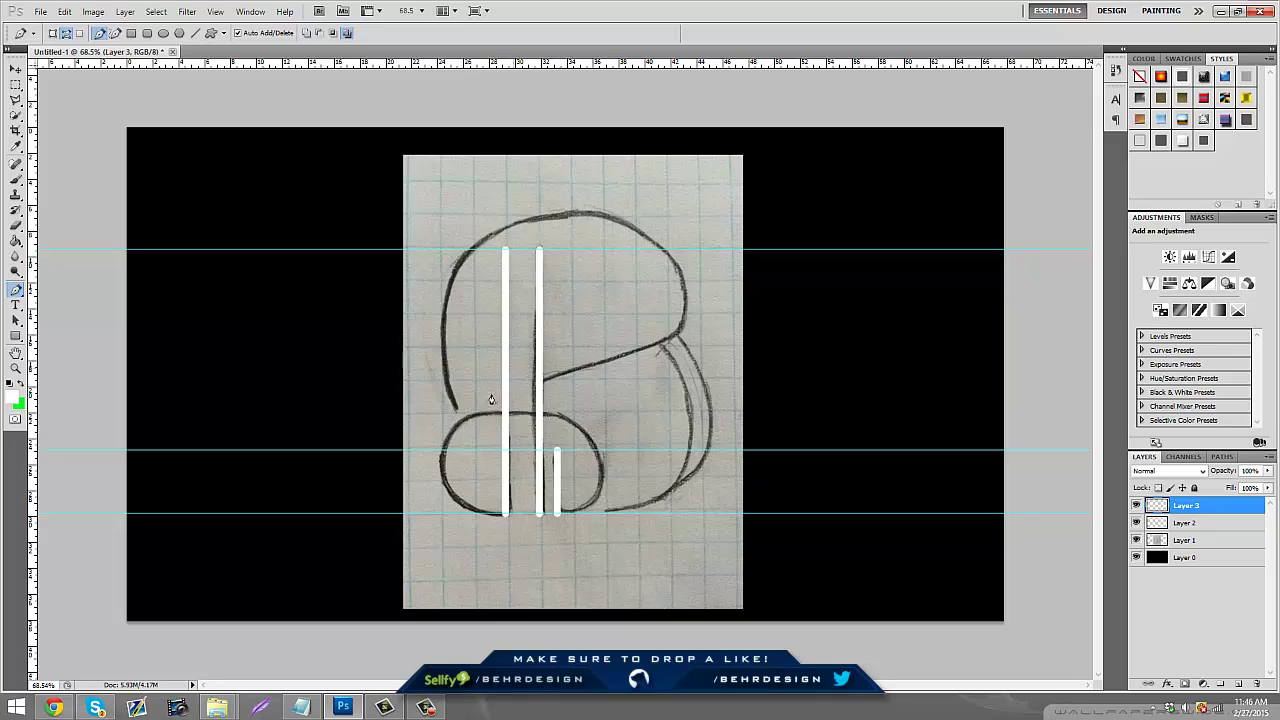
{"action": "left_click", "coordinate": [505, 514]}
{"action": "left_click_drag", "start_coordinate": [505, 413], "coordinate": [634, 371]}
{"action": "key", "text": "ctrl+z"}
Move a guide to the lower bowl's top and pen a curve tracing the bowl's left half.
{"action": "left_click", "coordinate": [15, 368]}
{"action": "left_click", "coordinate": [455, 505]}
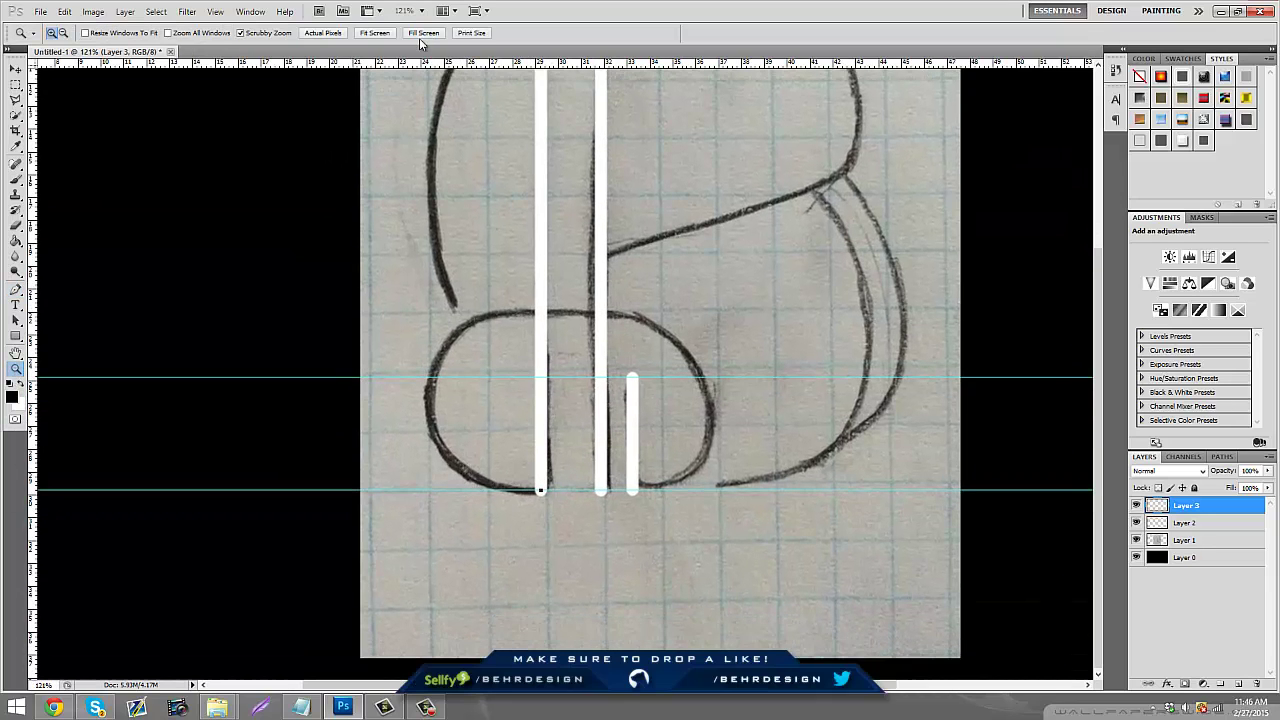
{"action": "left_click_drag", "start_coordinate": [409, 72], "coordinate": [424, 397]}
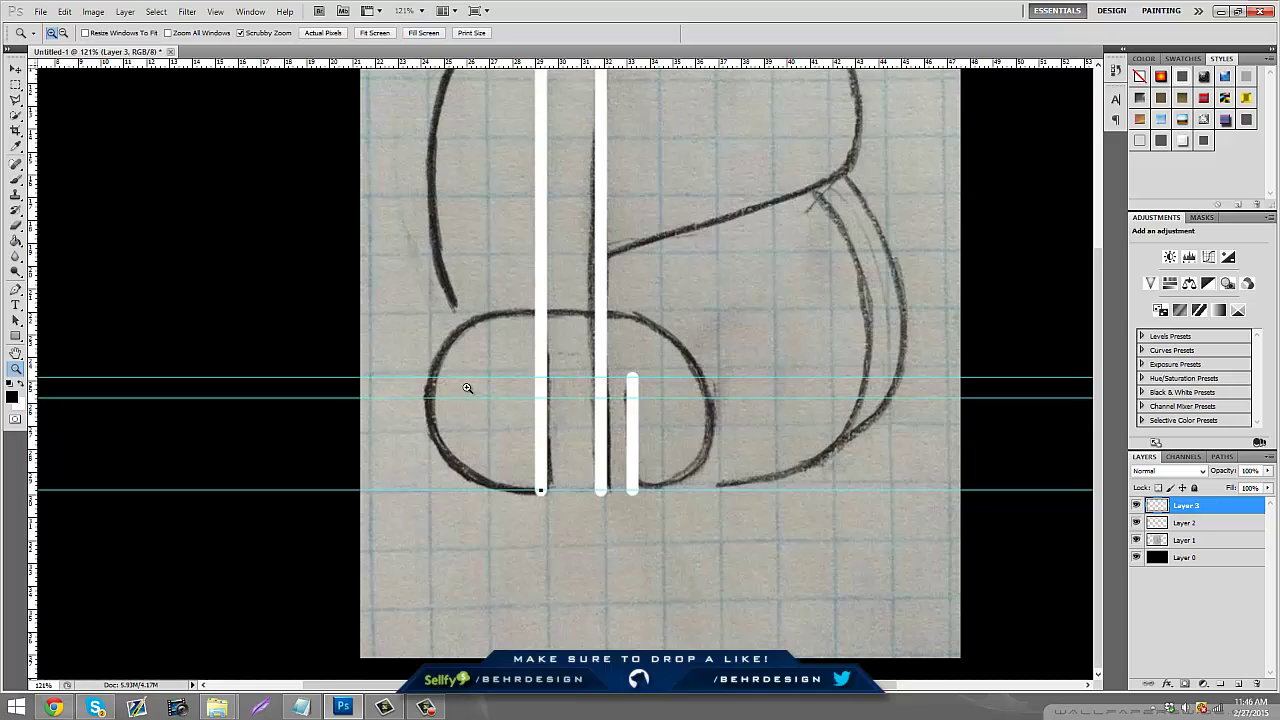
{"action": "left_click", "coordinate": [15, 68]}
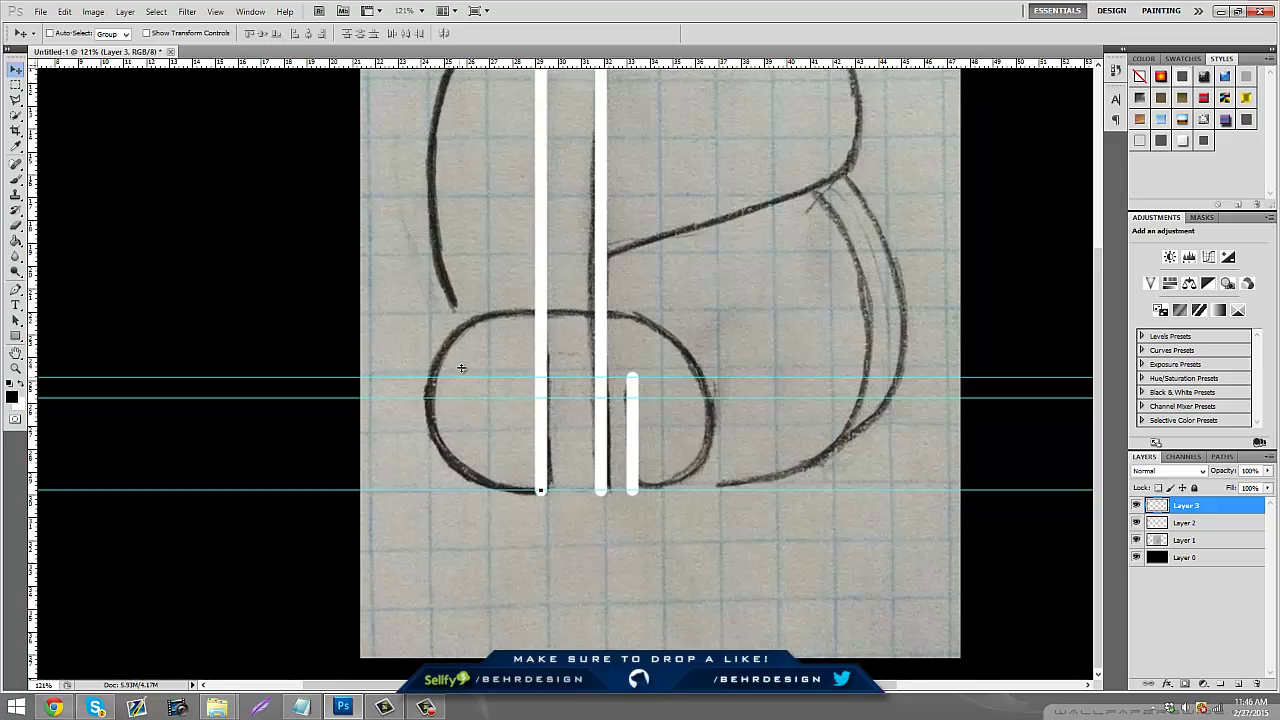
{"action": "left_click_drag", "start_coordinate": [460, 63], "coordinate": [455, 313]}
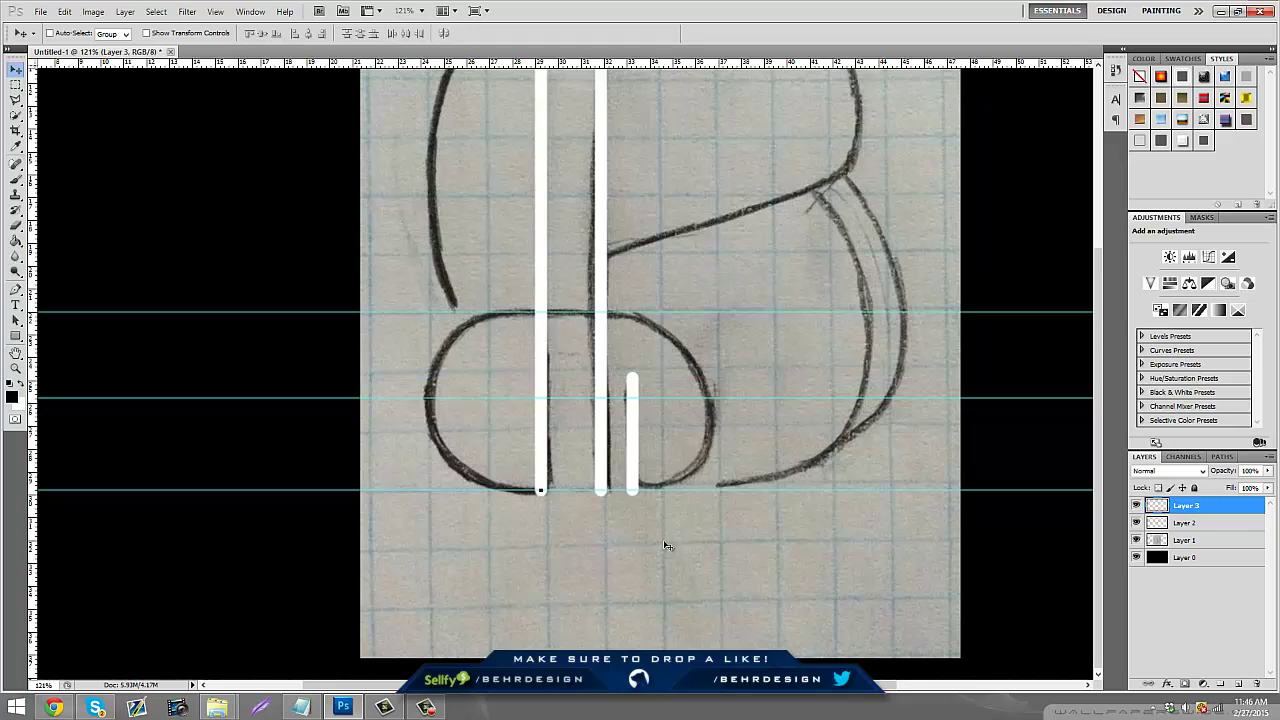
{"action": "left_click", "coordinate": [15, 290]}
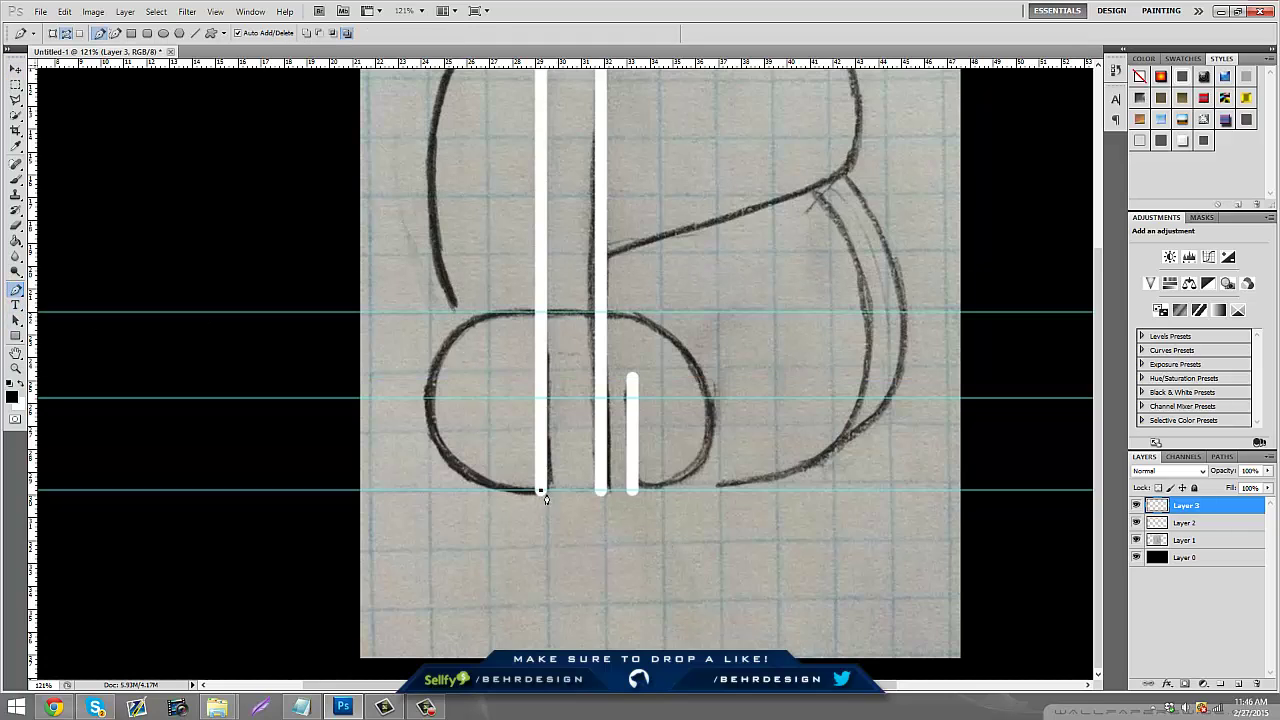
{"action": "left_click_drag", "start_coordinate": [428, 400], "coordinate": [430, 302]}
{"action": "left_click", "coordinate": [536, 314]}
Stroke the bowl curve path in white, then delete the work path.
{"action": "right_click", "coordinate": [463, 374]}
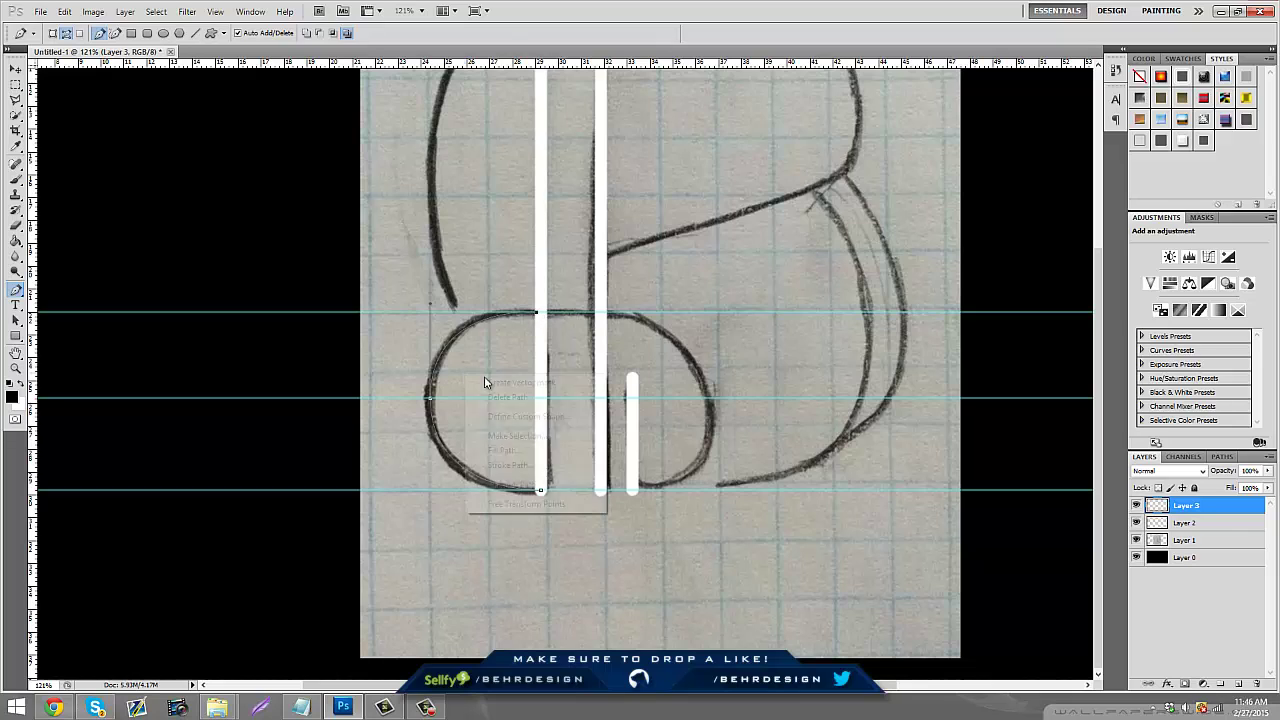
{"action": "left_click", "coordinate": [545, 466]}
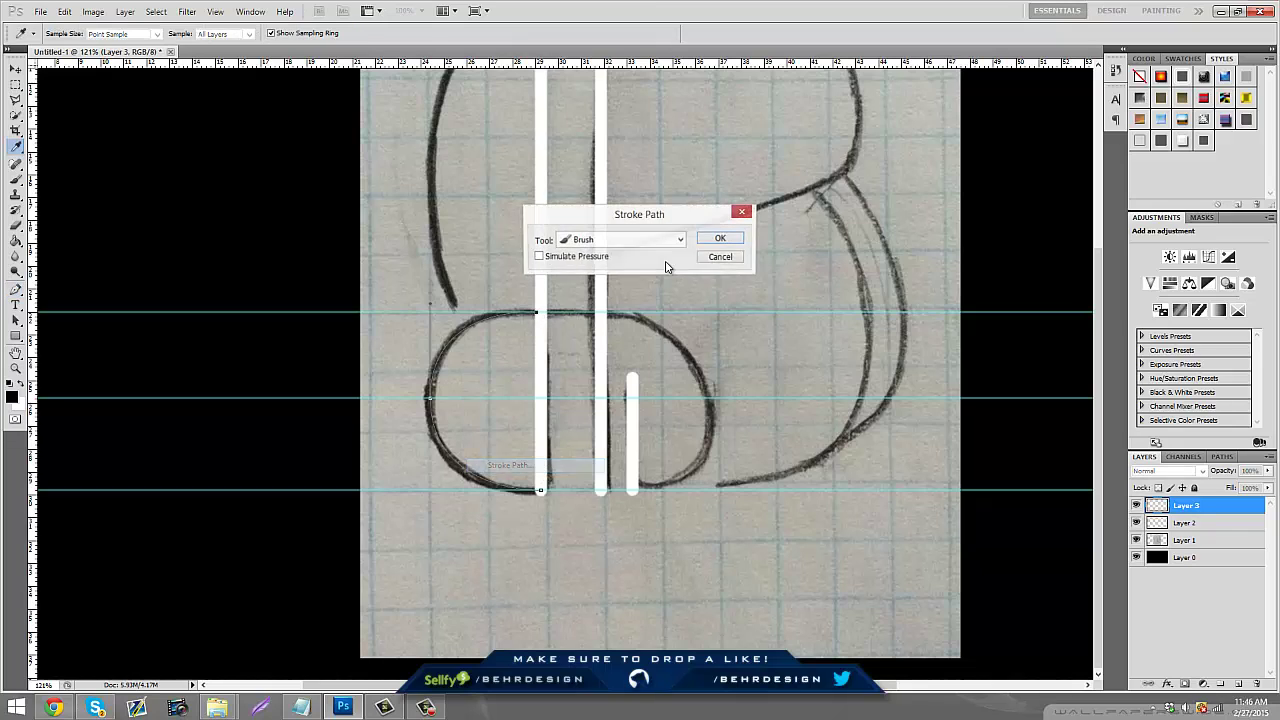
{"action": "left_click", "coordinate": [719, 238]}
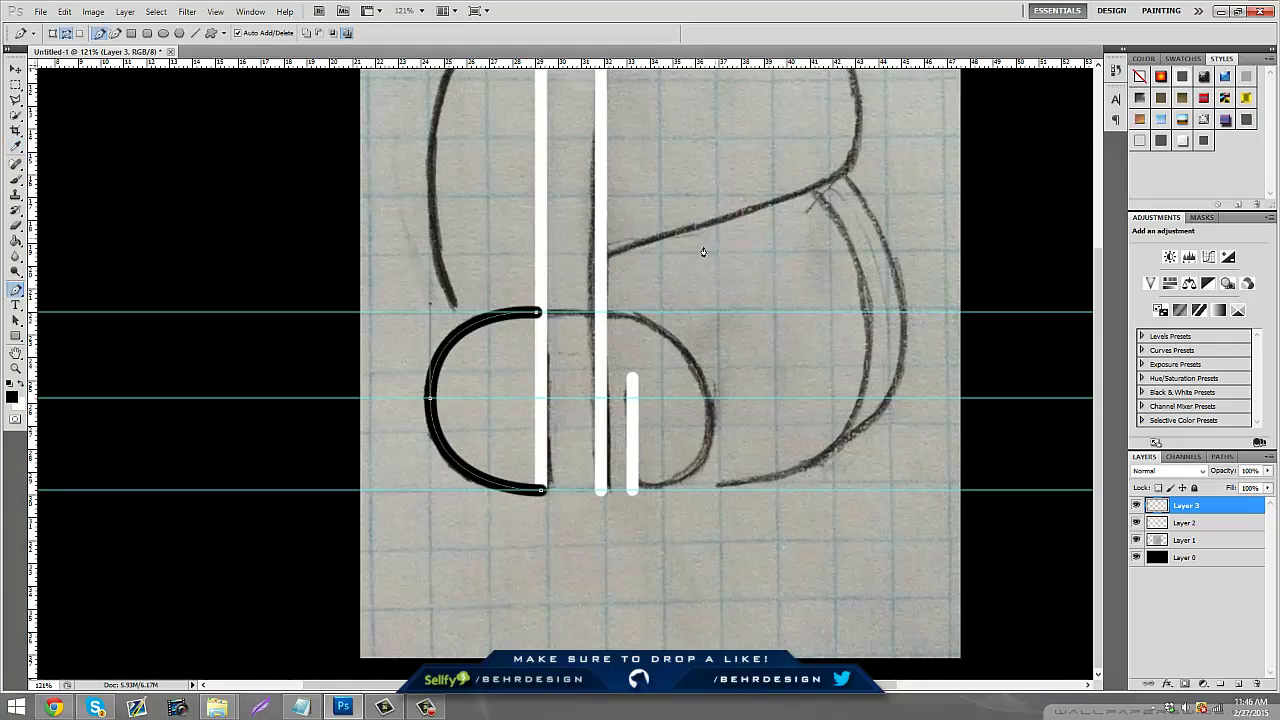
{"action": "key", "text": "ctrl+z"}
{"action": "right_click", "coordinate": [465, 380]}
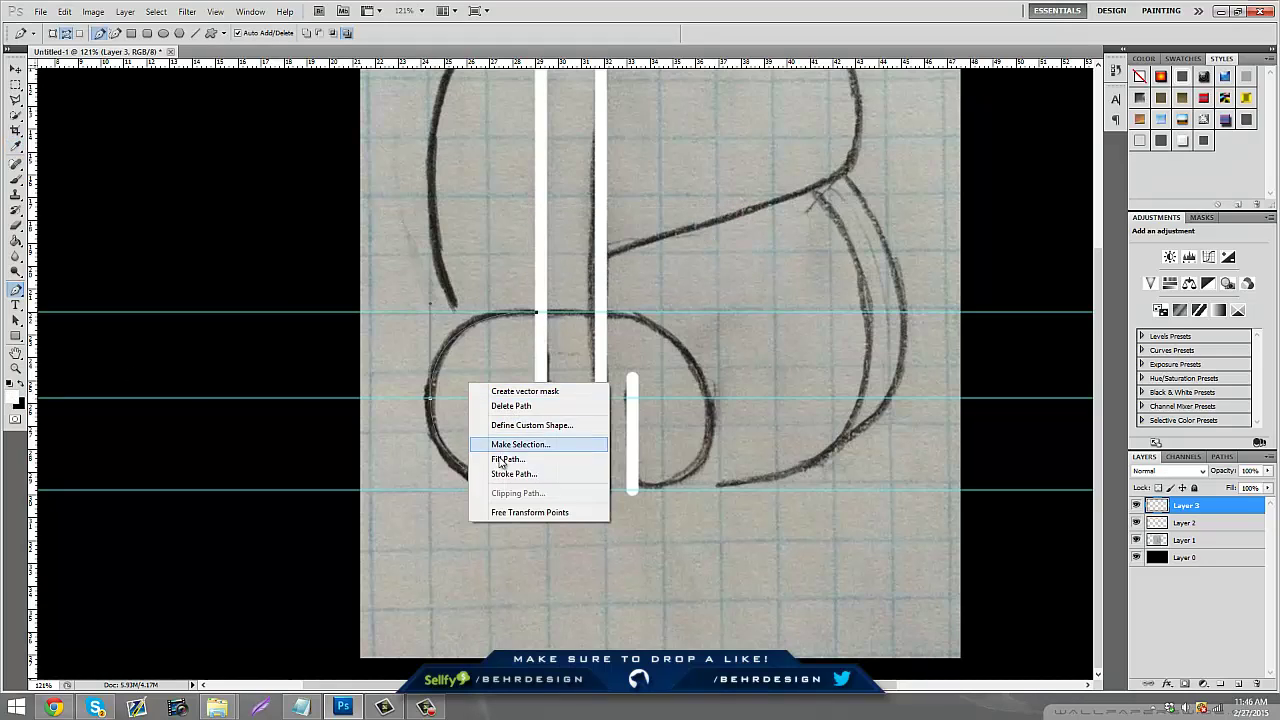
{"action": "left_click", "coordinate": [513, 473]}
{"action": "left_click", "coordinate": [719, 240]}
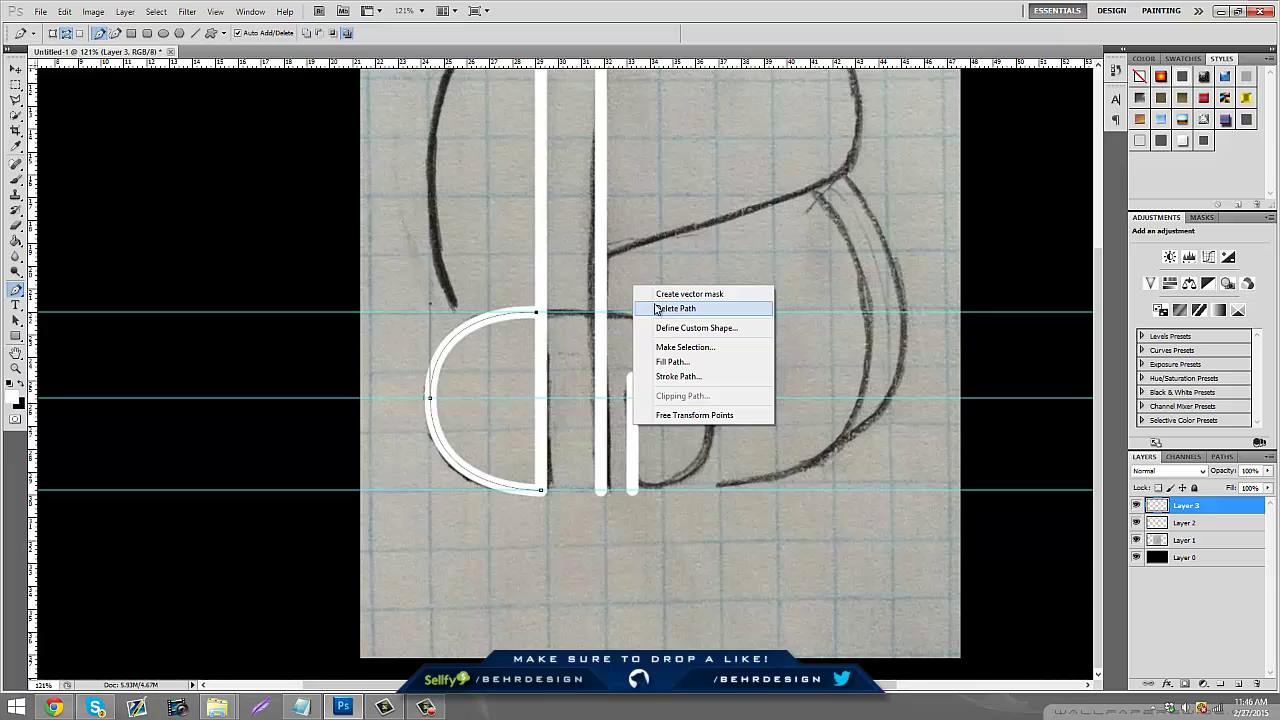
{"action": "left_click", "coordinate": [657, 309]}
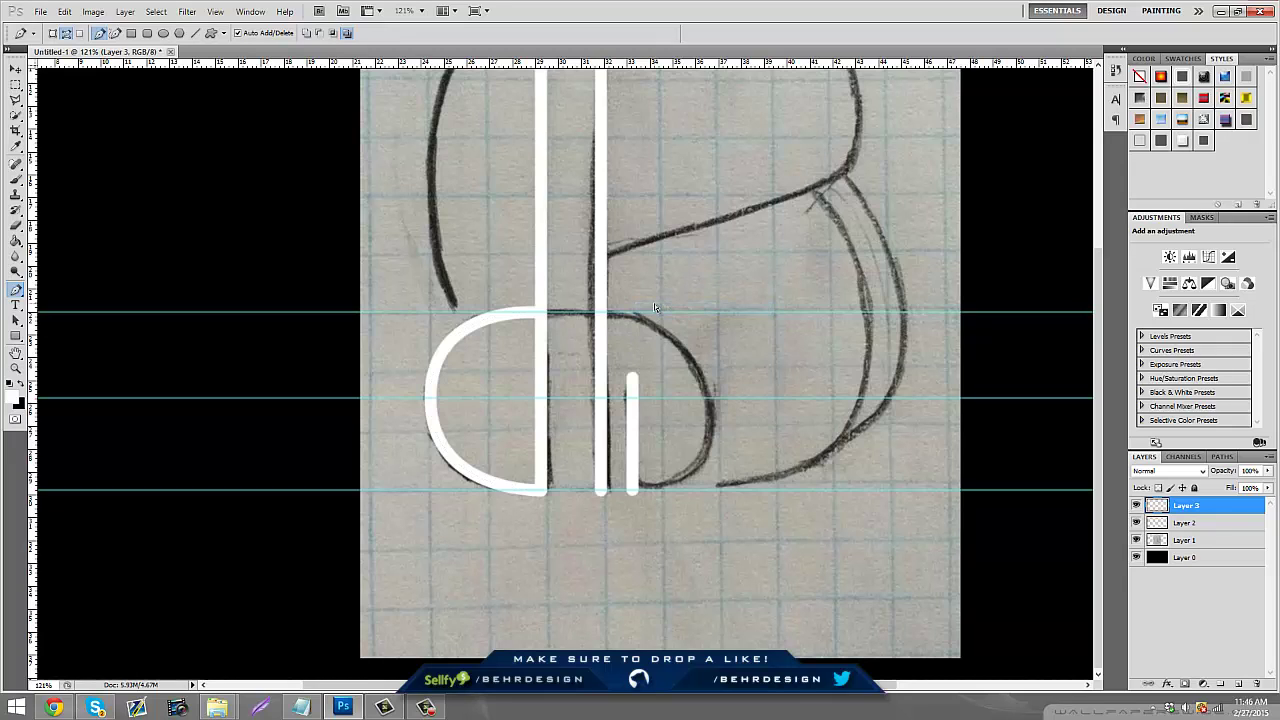
Duplicate the half-bowl layer, flip it horizontally, and move it right to form the right bowl.
{"action": "key", "text": "ctrl+j"}
{"action": "left_click", "coordinate": [66, 12]}
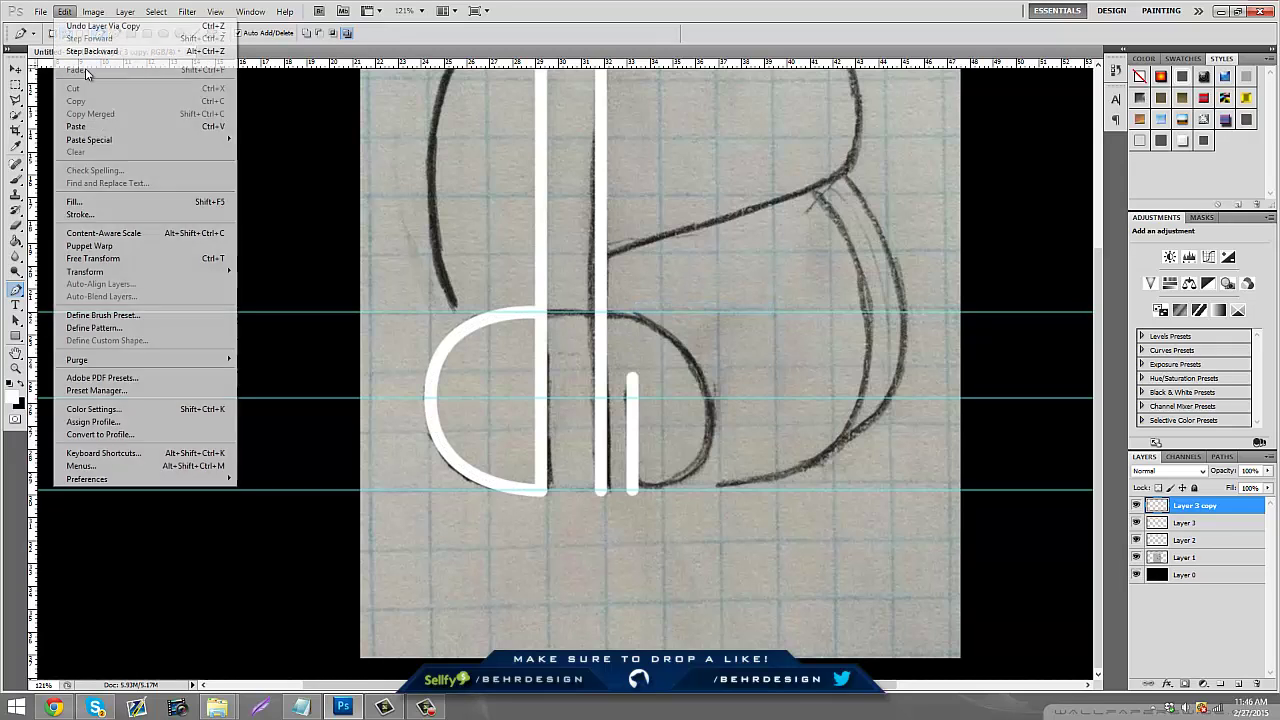
{"action": "mouse_move", "coordinate": [160, 272]}
{"action": "left_click", "coordinate": [272, 415]}
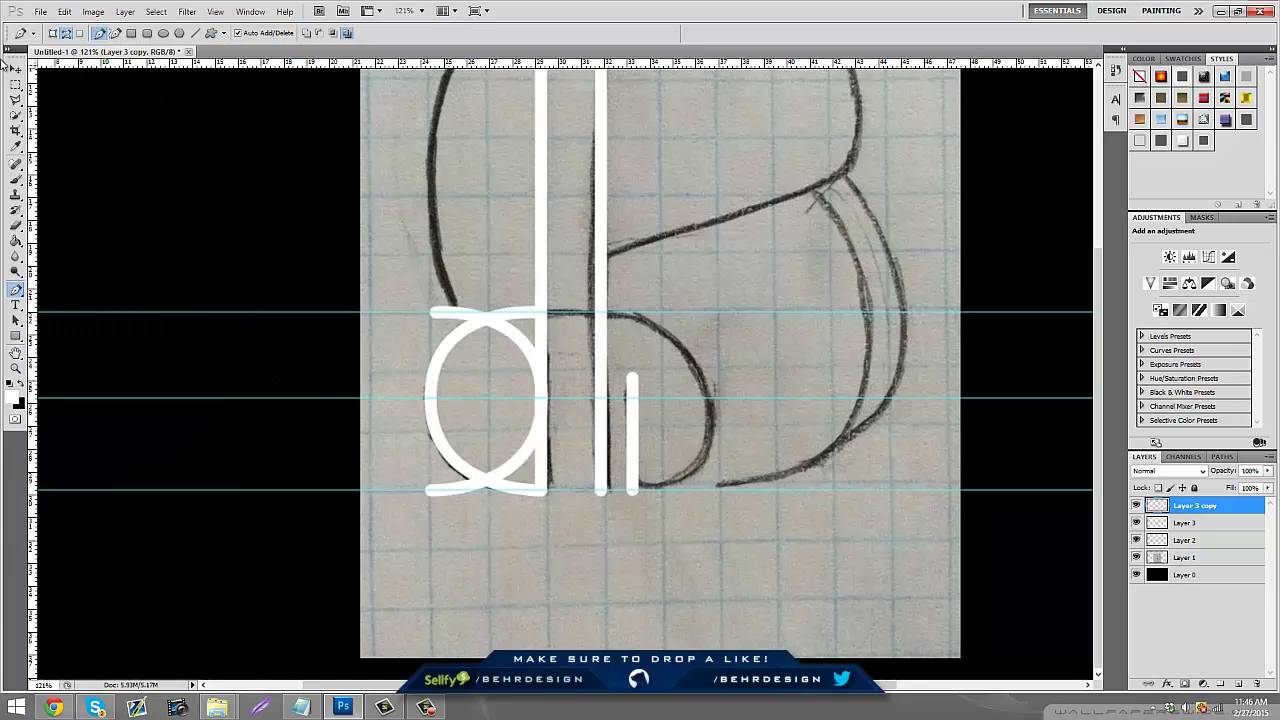
{"action": "left_click", "coordinate": [12, 68]}
{"action": "left_click_drag", "start_coordinate": [482, 407], "coordinate": [694, 416]}
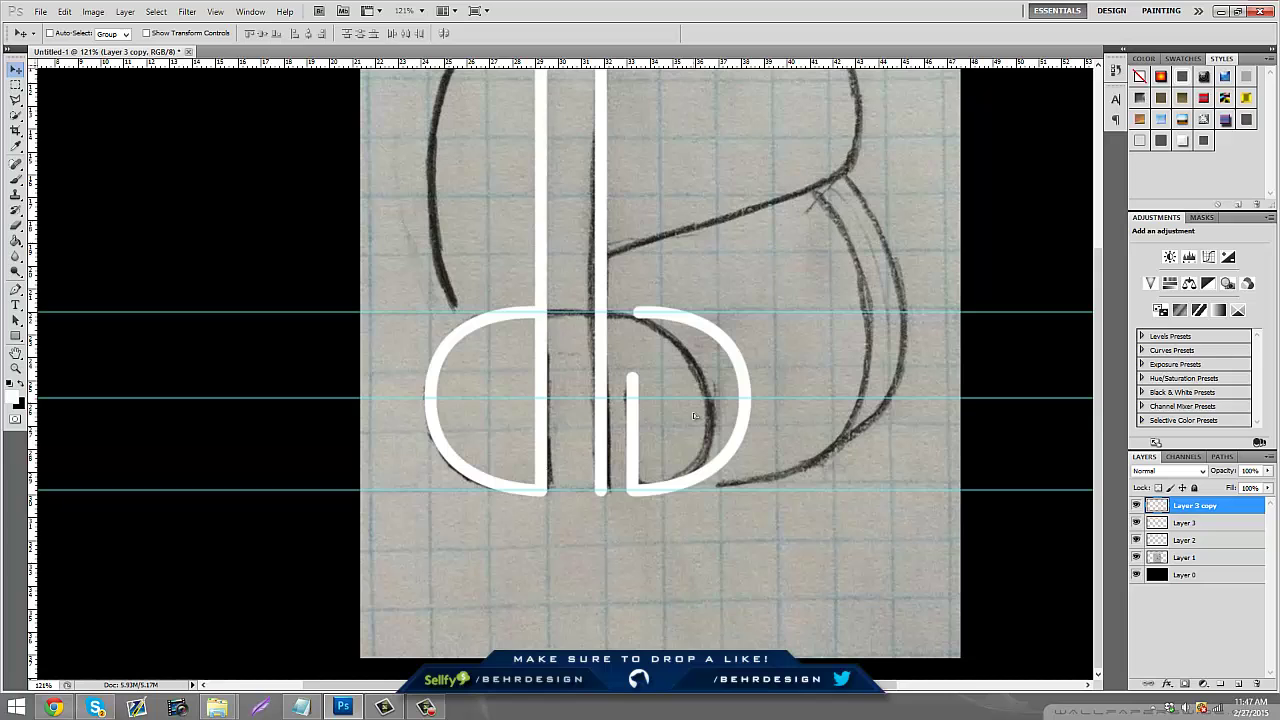
Clear the guides, zoom in on the bowl tops, and pen a line joining them.
{"action": "key", "text": "ctrl+h"}
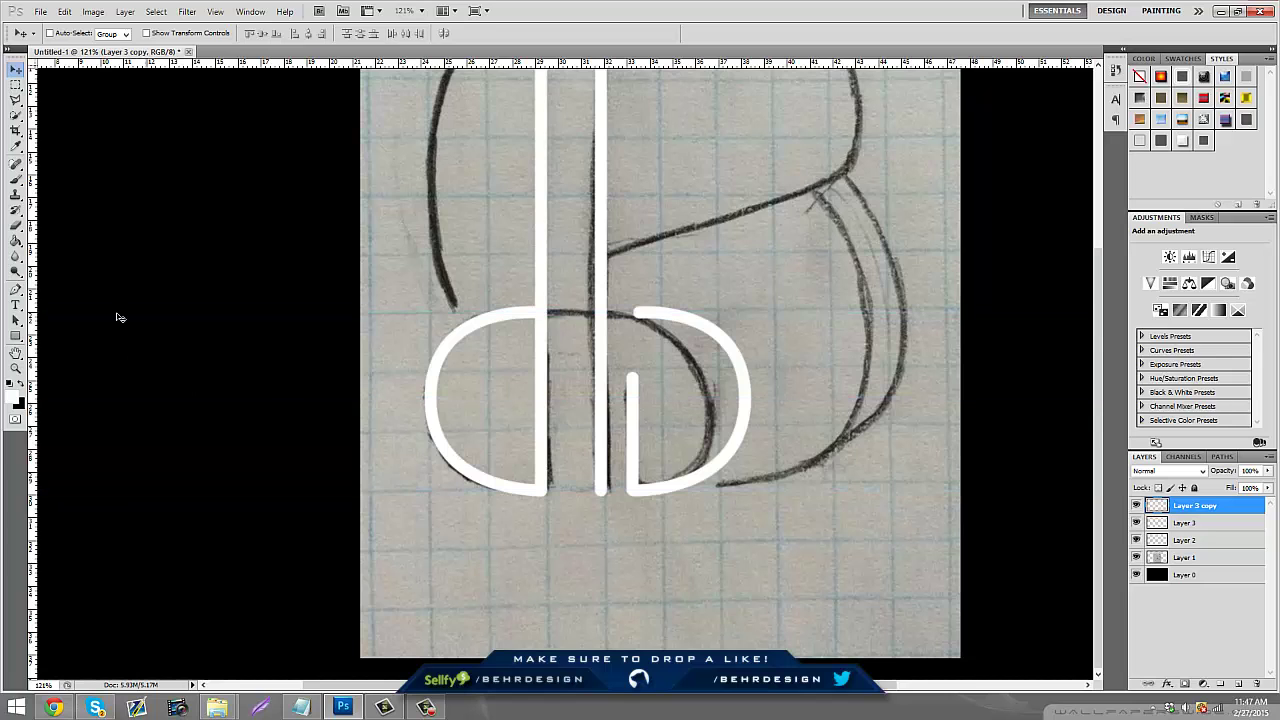
{"action": "left_click", "coordinate": [15, 368]}
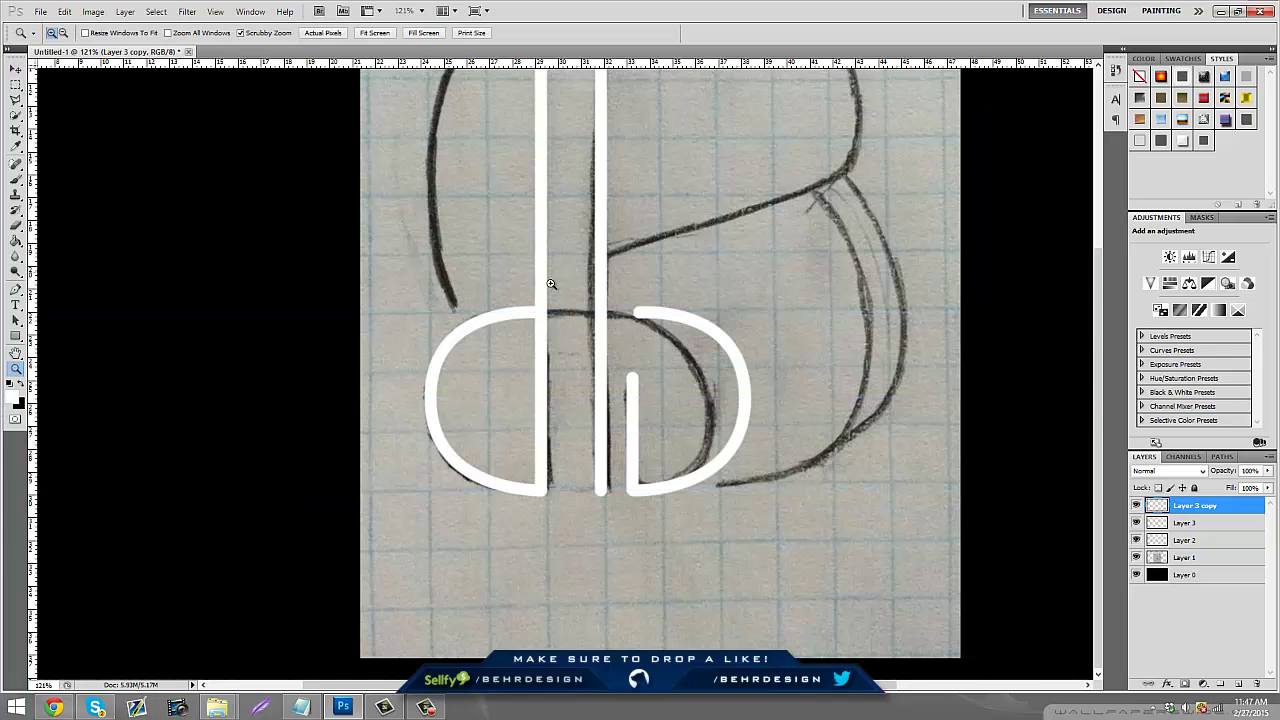
{"action": "left_click_drag", "start_coordinate": [597, 323], "coordinate": [611, 322]}
{"action": "left_click", "coordinate": [612, 325]}
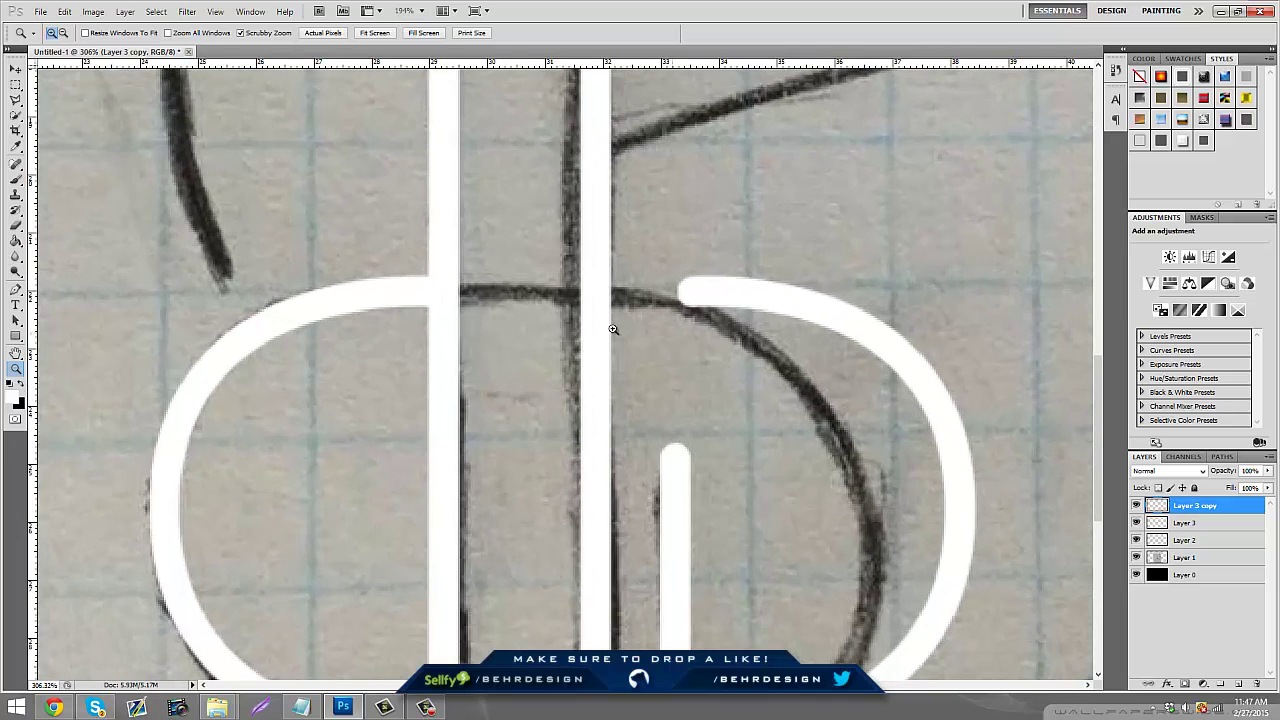
{"action": "left_click", "coordinate": [15, 289]}
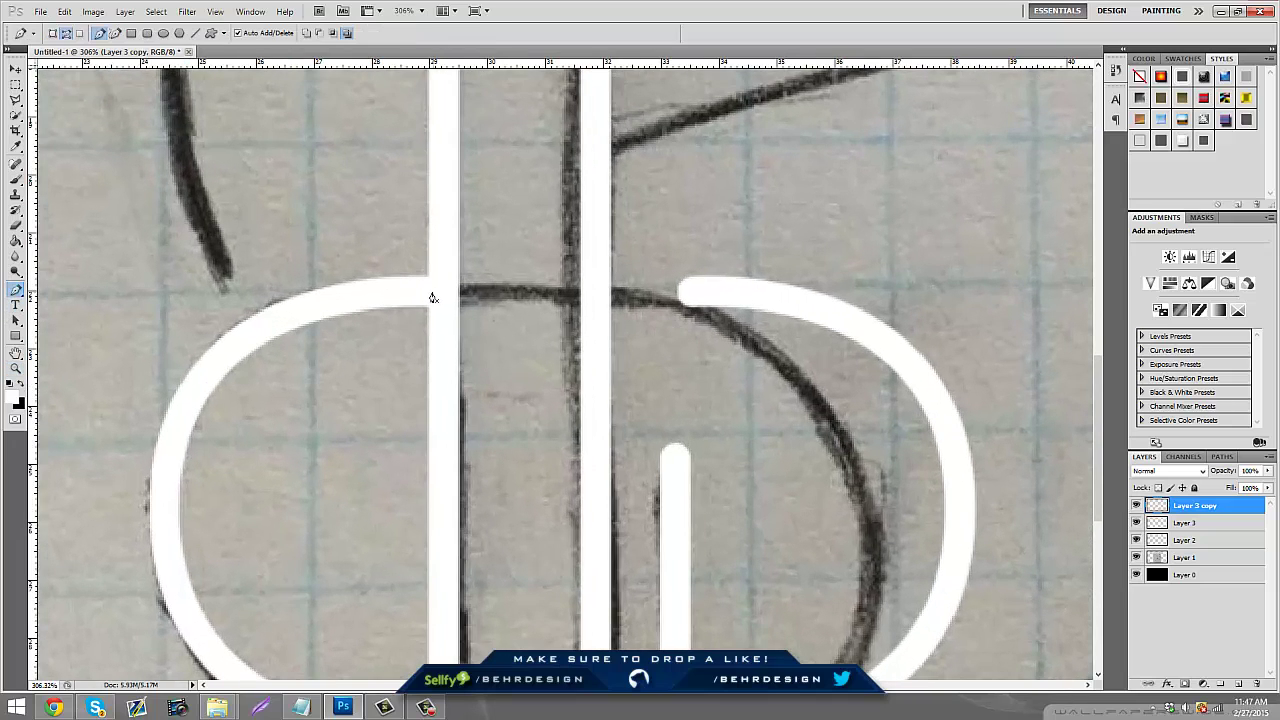
{"action": "left_click_drag", "start_coordinate": [732, 294], "coordinate": [745, 296]}
Stroke the connecting line in white on new Layer 4, delete its path, and zoom out.
{"action": "left_click", "coordinate": [1238, 684]}
{"action": "right_click", "coordinate": [786, 366]}
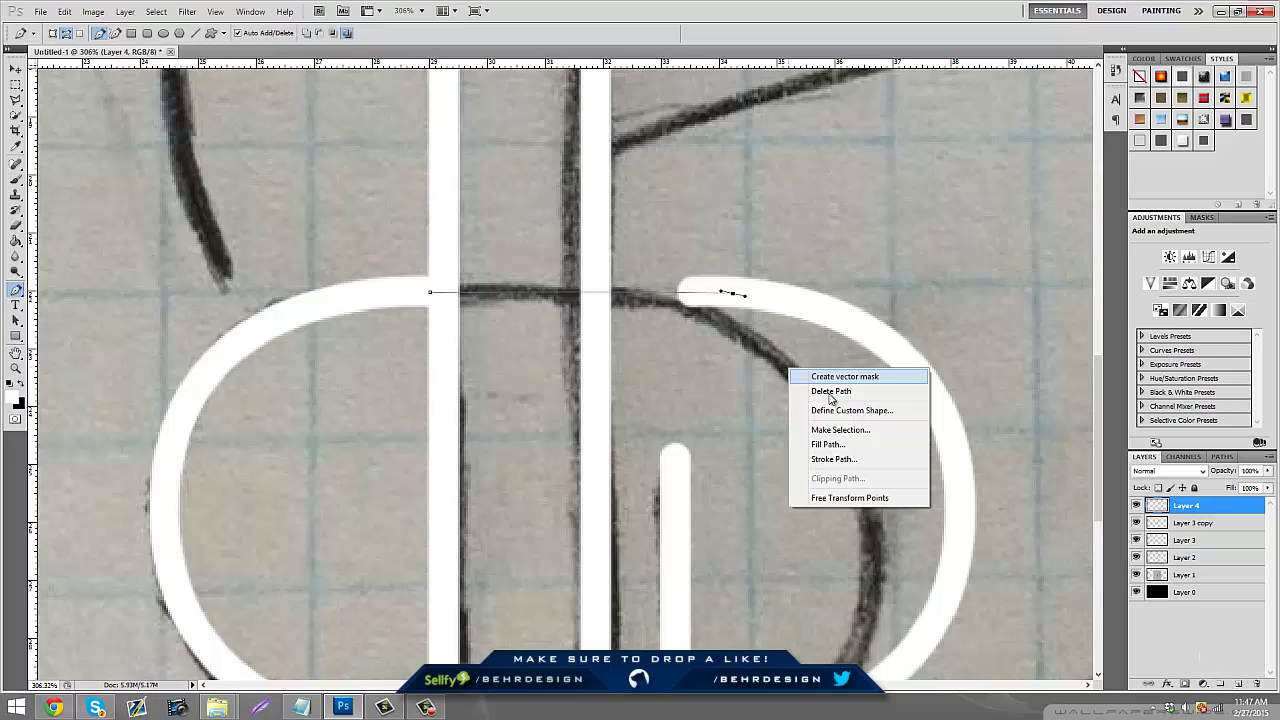
{"action": "left_click", "coordinate": [822, 459]}
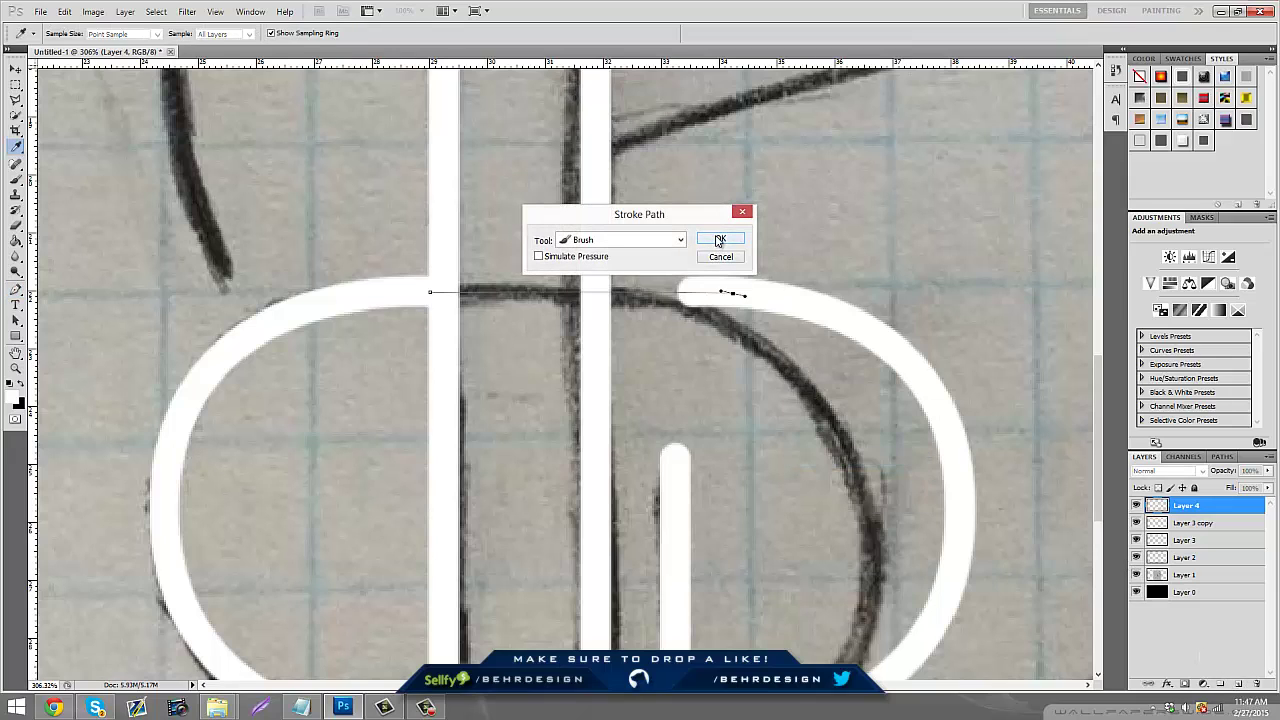
{"action": "left_click", "coordinate": [719, 240]}
{"action": "right_click", "coordinate": [680, 312]}
{"action": "left_click", "coordinate": [735, 340]}
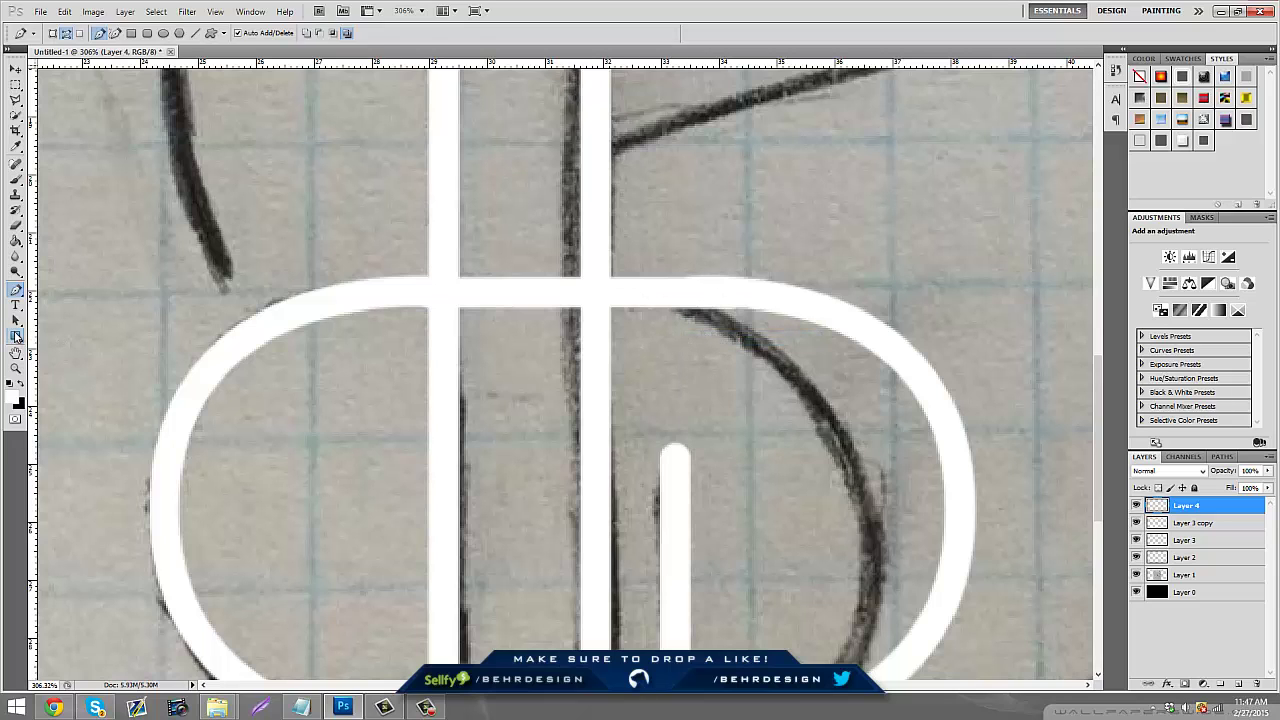
{"action": "left_click", "coordinate": [15, 368]}
{"action": "left_click_drag", "start_coordinate": [600, 390], "coordinate": [905, 450]}
Hide the sketch and nudge the Layer 4 bar down and back up to align with the curve.
{"action": "left_click", "coordinate": [1136, 575]}
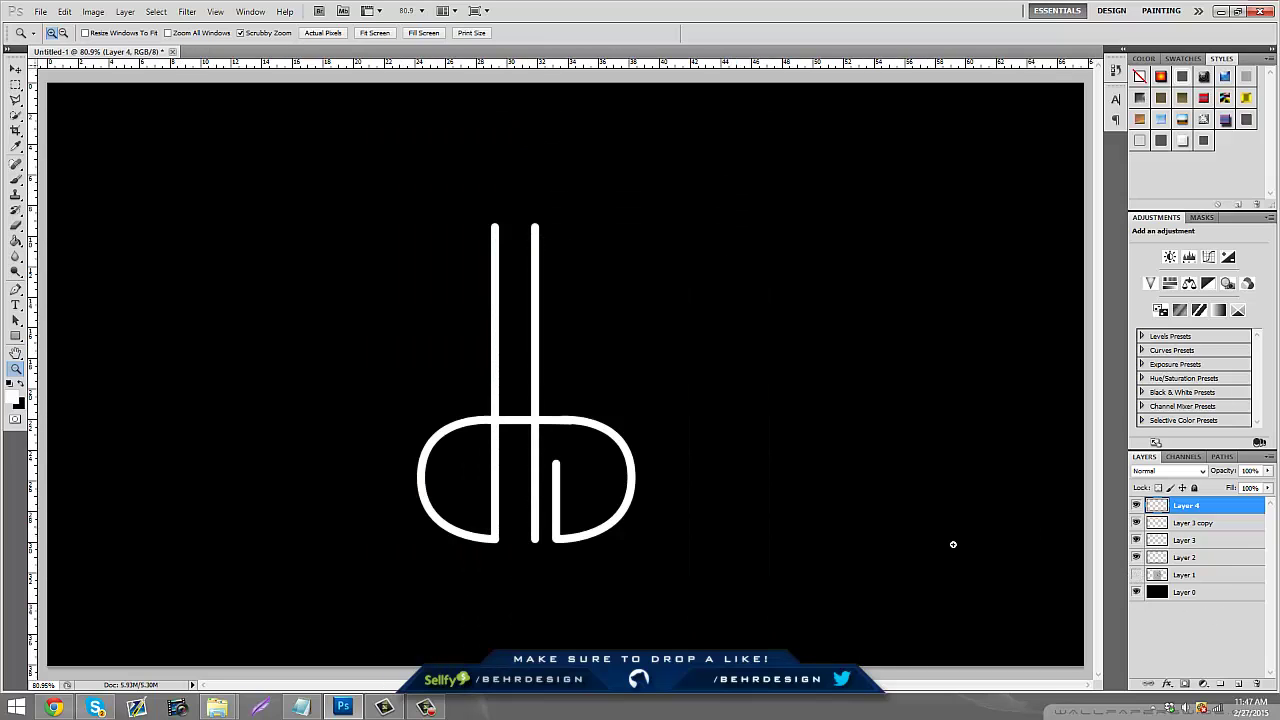
{"action": "mouse_move", "coordinate": [547, 421]}
{"action": "left_mouse_down"}
{"action": "mouse_move", "coordinate": [586, 403]}
{"action": "mouse_move", "coordinate": [600, 414]}
{"action": "left_mouse_up"}
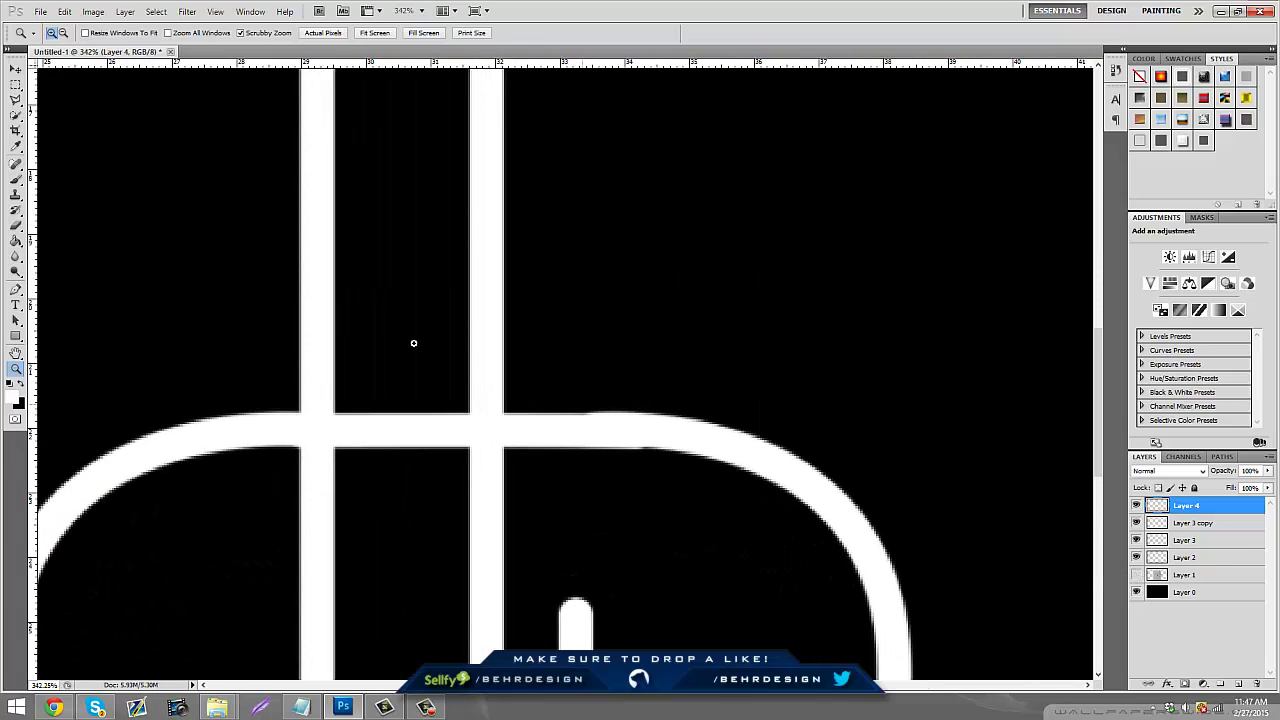
{"action": "key", "text": "v"}
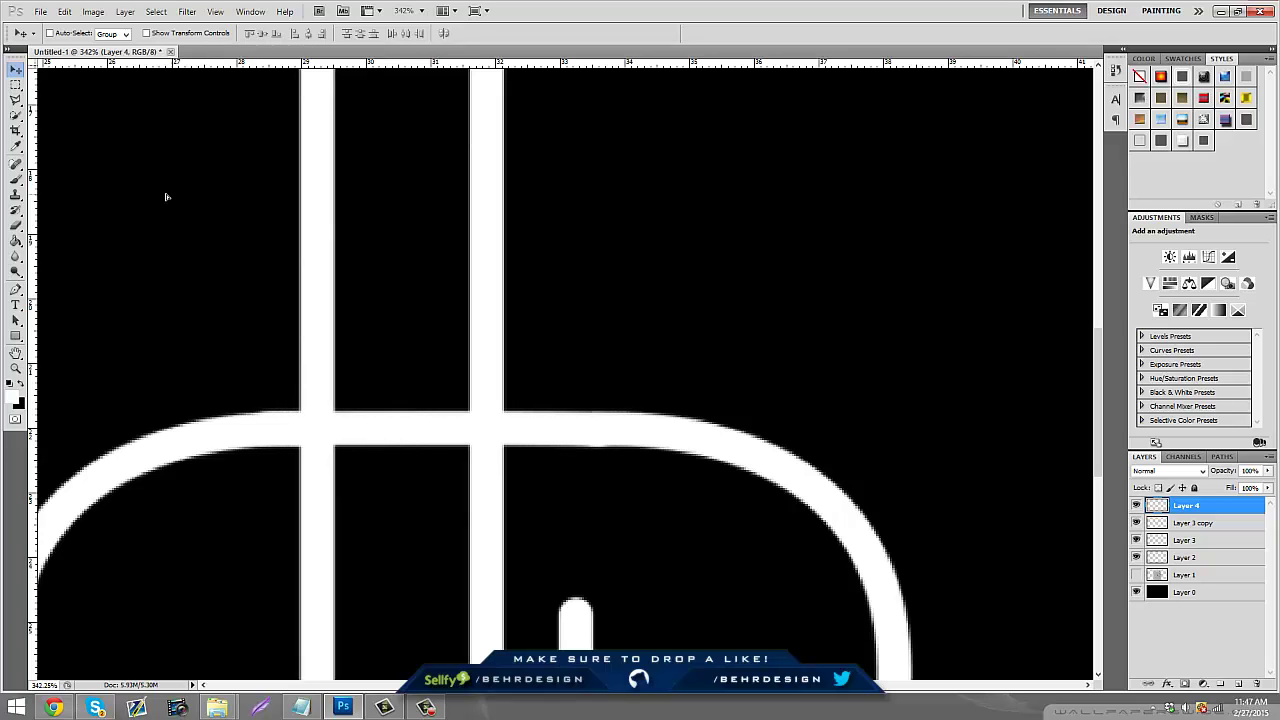
{"action": "key", "text": "Down"}
{"action": "key", "text": "Down"}
{"action": "key", "text": "Up"}
{"action": "key", "text": "Up"}
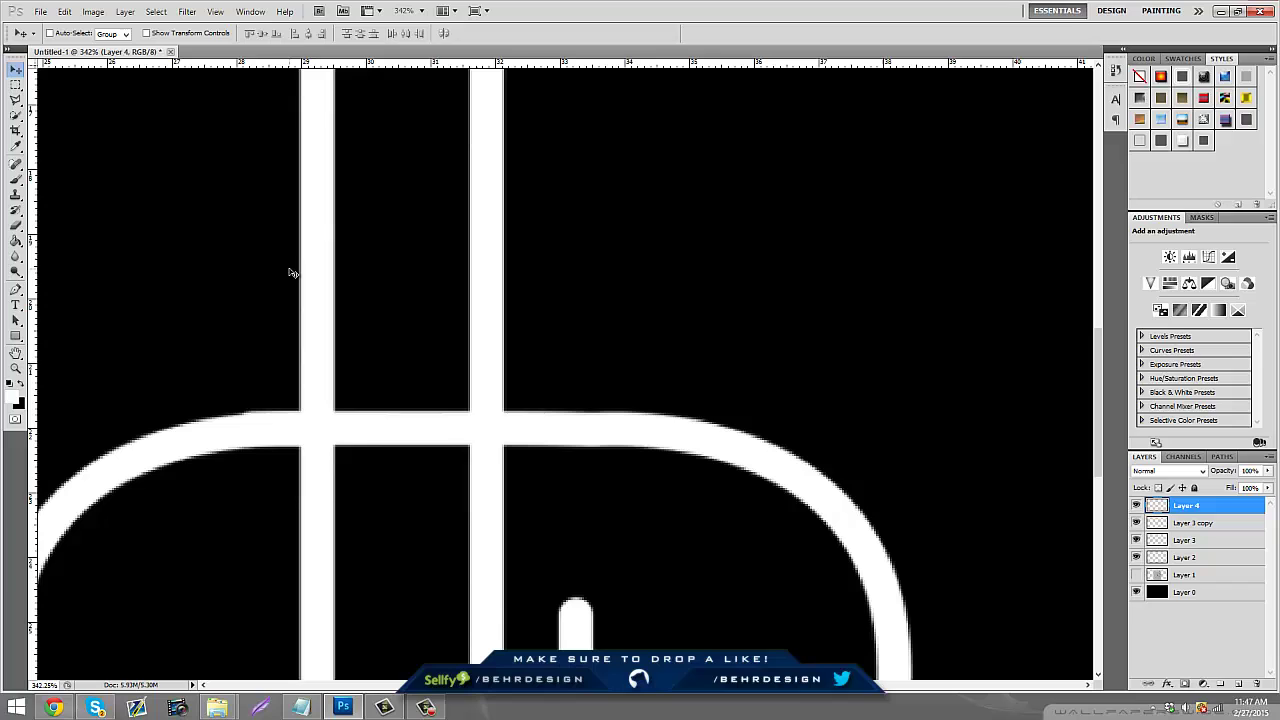
Set the brush size back to 15 px.
{"action": "left_click", "coordinate": [15, 226]}
{"action": "left_click", "coordinate": [68, 33]}
{"action": "left_click_drag", "start_coordinate": [52, 72], "coordinate": [30, 72]}
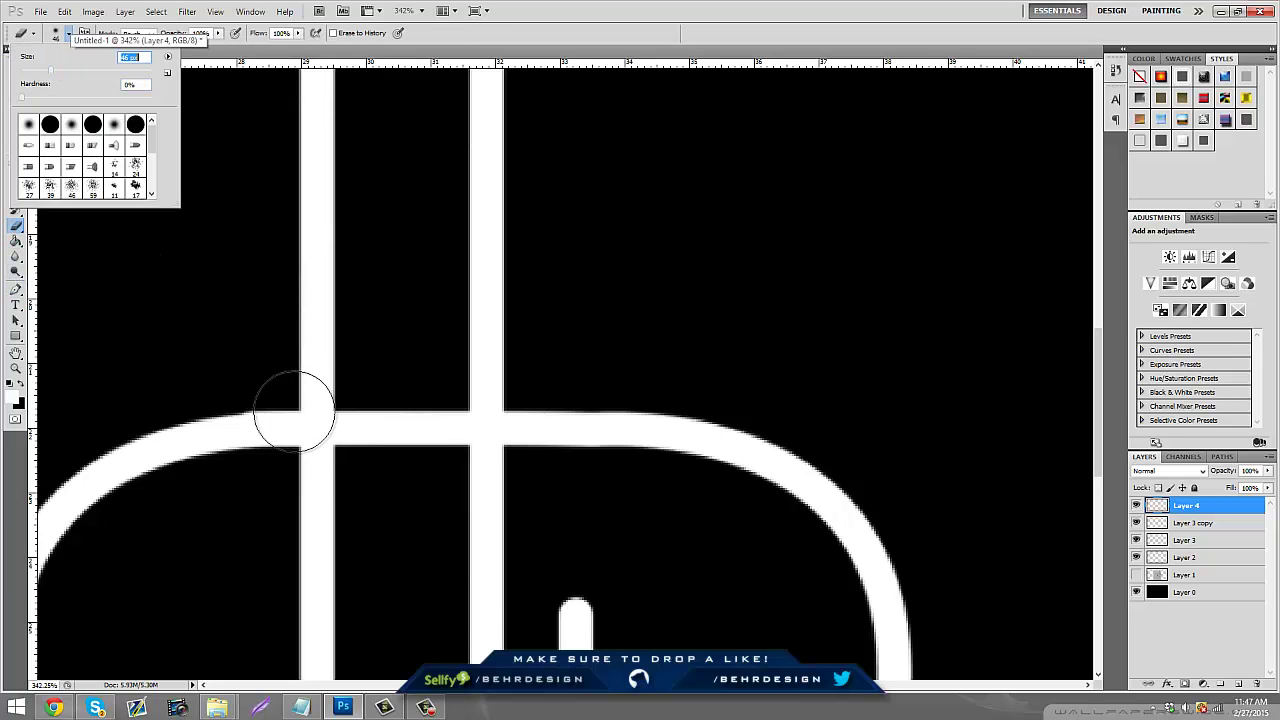
{"action": "left_click", "coordinate": [230, 402]}
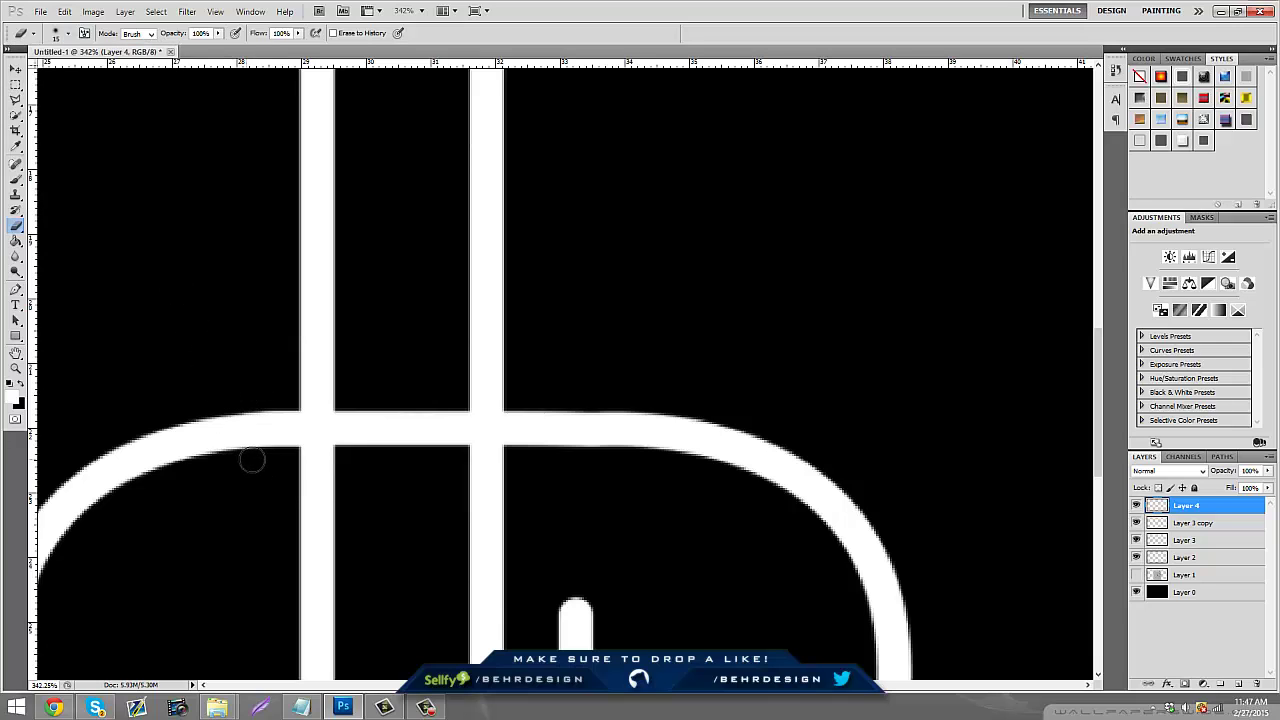
Zoom out to frame the whole logo and show the pencil sketch again.
{"action": "left_click", "coordinate": [15, 369]}
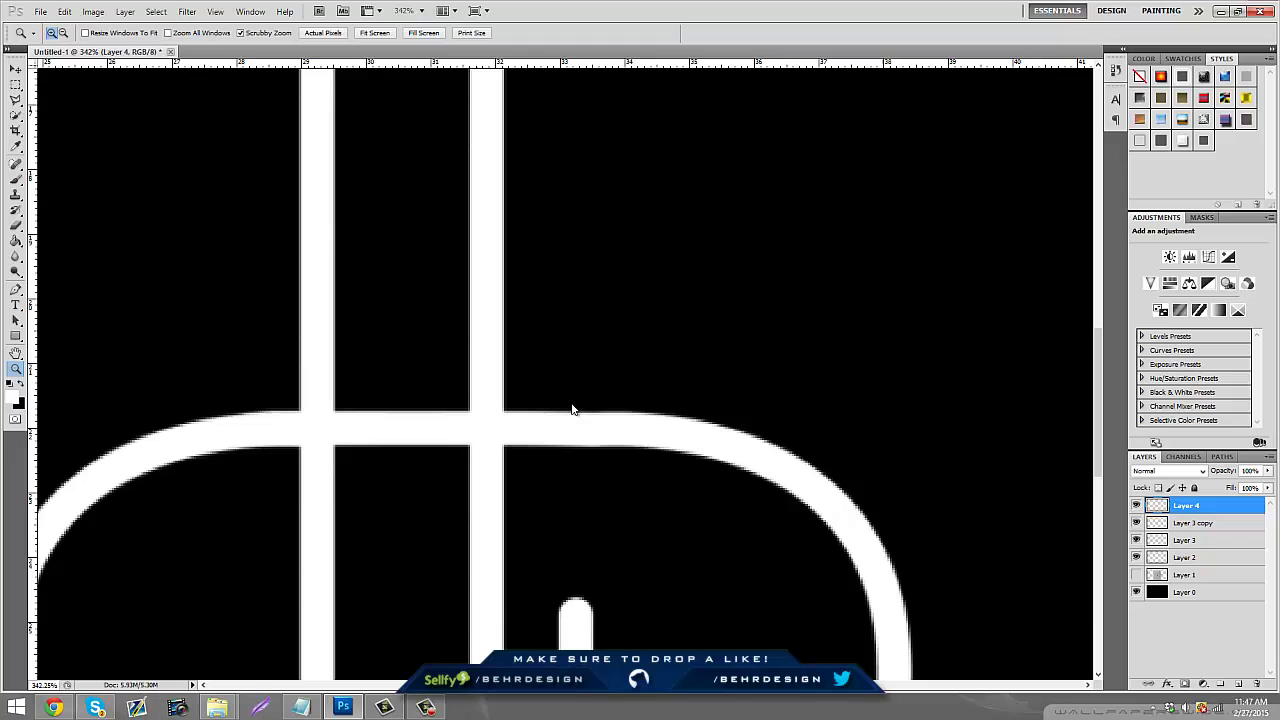
{"action": "left_click_drag", "start_coordinate": [571, 409], "coordinate": [490, 398]}
{"action": "left_click_drag", "start_coordinate": [614, 374], "coordinate": [648, 370]}
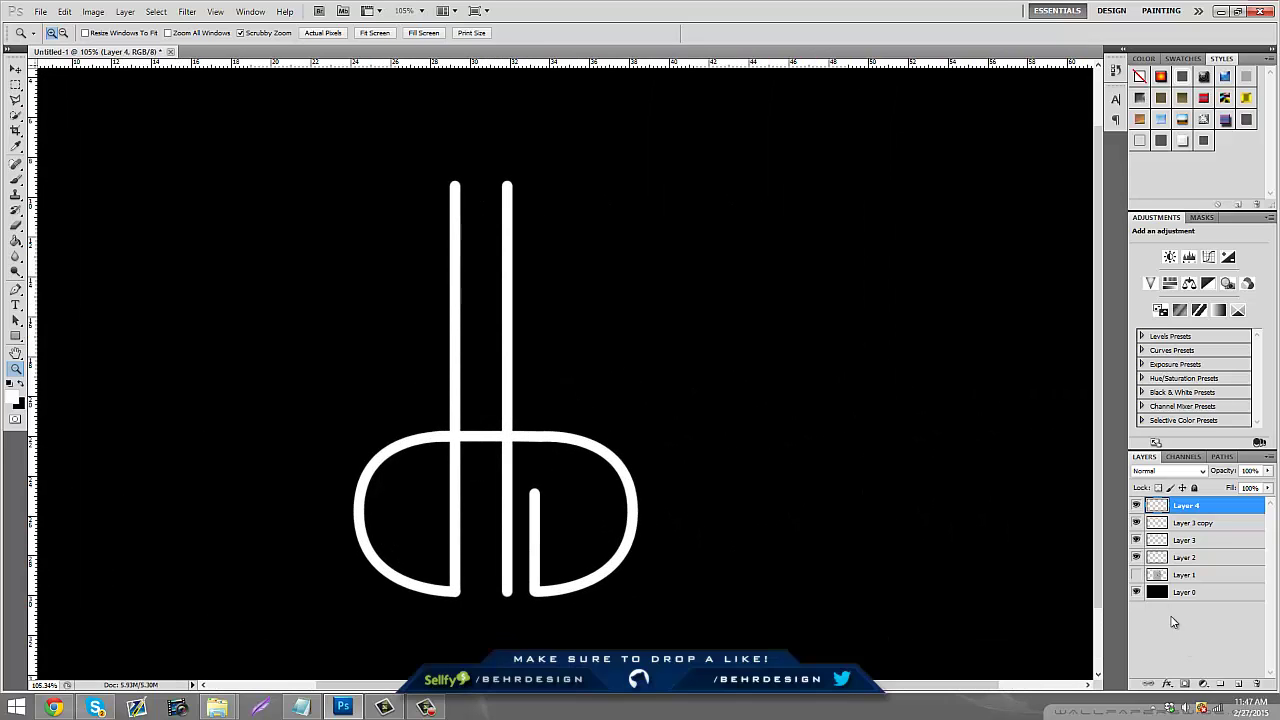
{"action": "left_click", "coordinate": [1183, 577]}
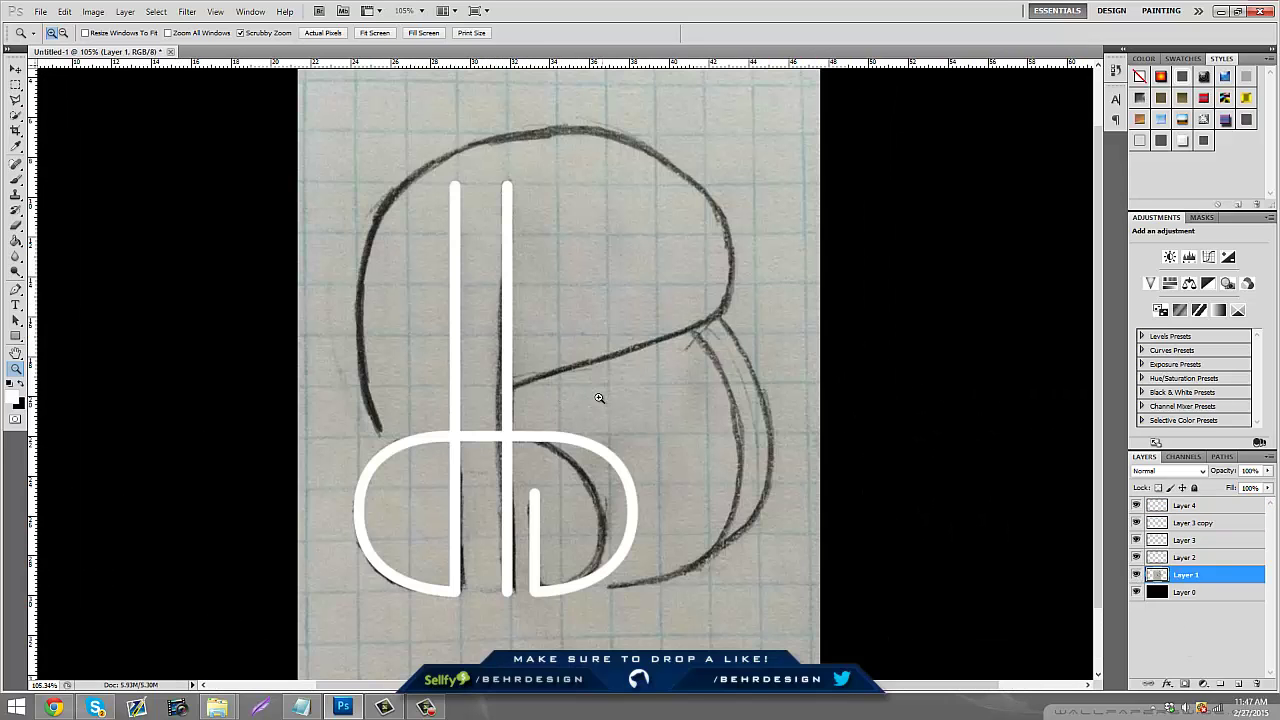
Show guides and add a vertical guide over the sketch.
{"action": "scroll", "coordinate": [602, 396], "scroll_direction": "down", "scroll_amount": 2}
{"action": "scroll", "coordinate": [606, 394], "scroll_direction": "up", "scroll_amount": 3}
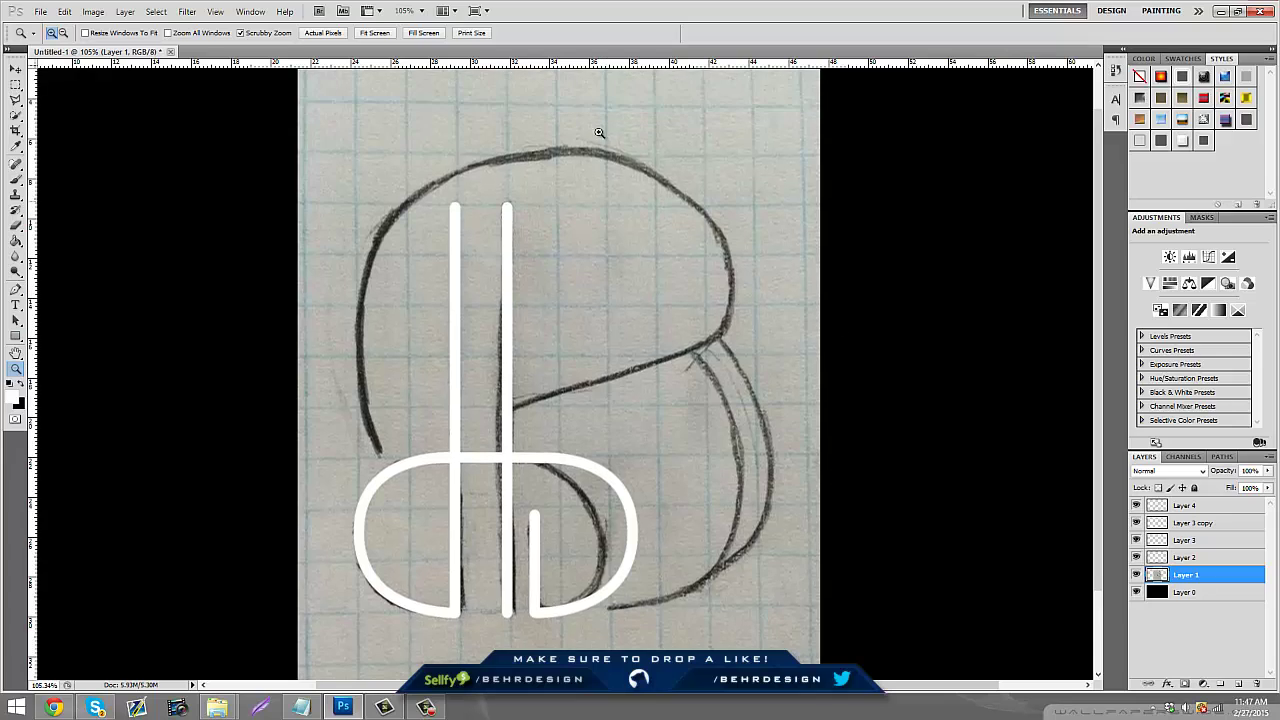
{"action": "key", "text": "ctrl+semicolon"}
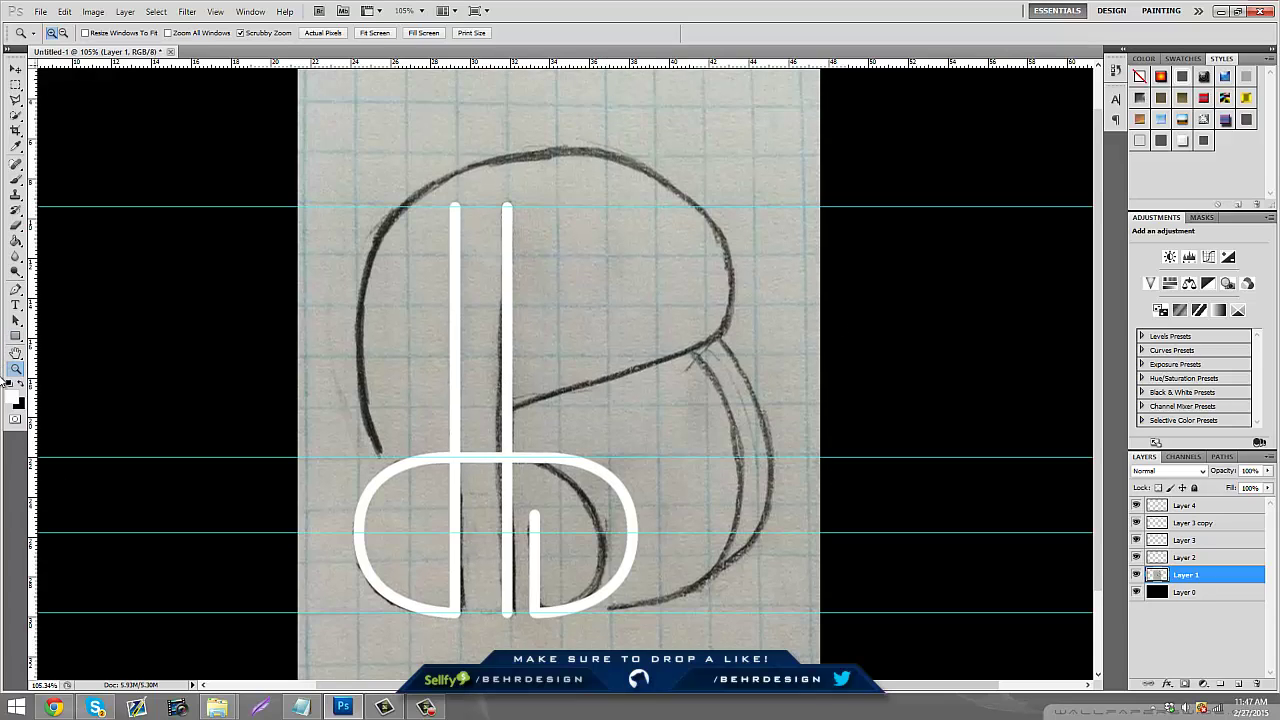
{"action": "left_click_drag", "start_coordinate": [38, 440], "coordinate": [722, 472]}
Stroke a white diagonal Pen path from stem to upper-right corner on new Layer 5.
{"action": "left_click", "coordinate": [16, 290]}
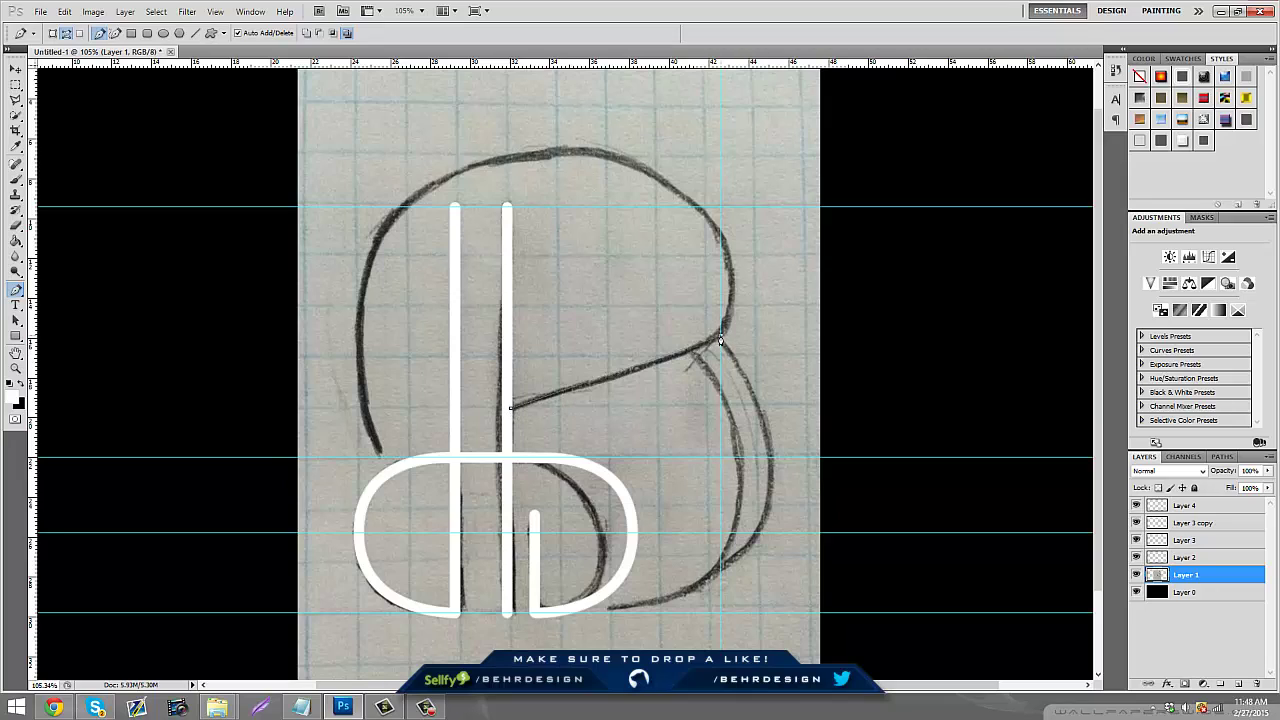
{"action": "left_click", "coordinate": [1237, 686]}
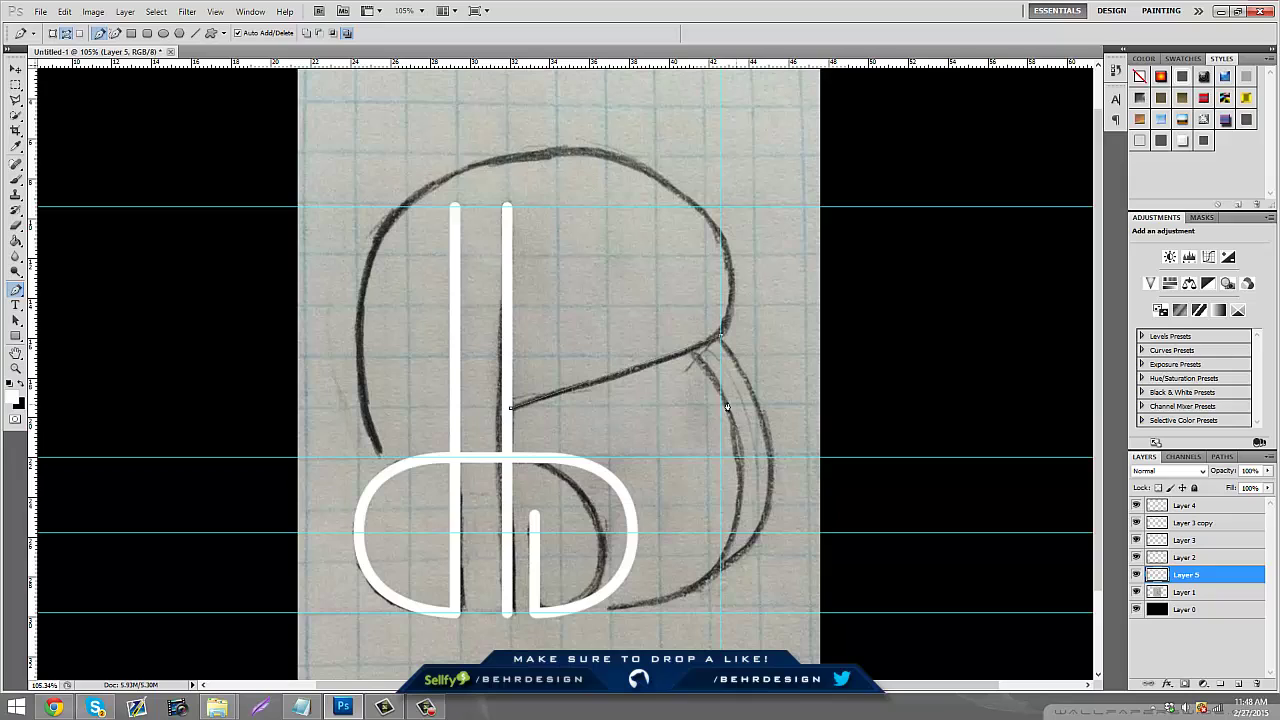
{"action": "right_click", "coordinate": [696, 383]}
{"action": "left_click", "coordinate": [765, 475]}
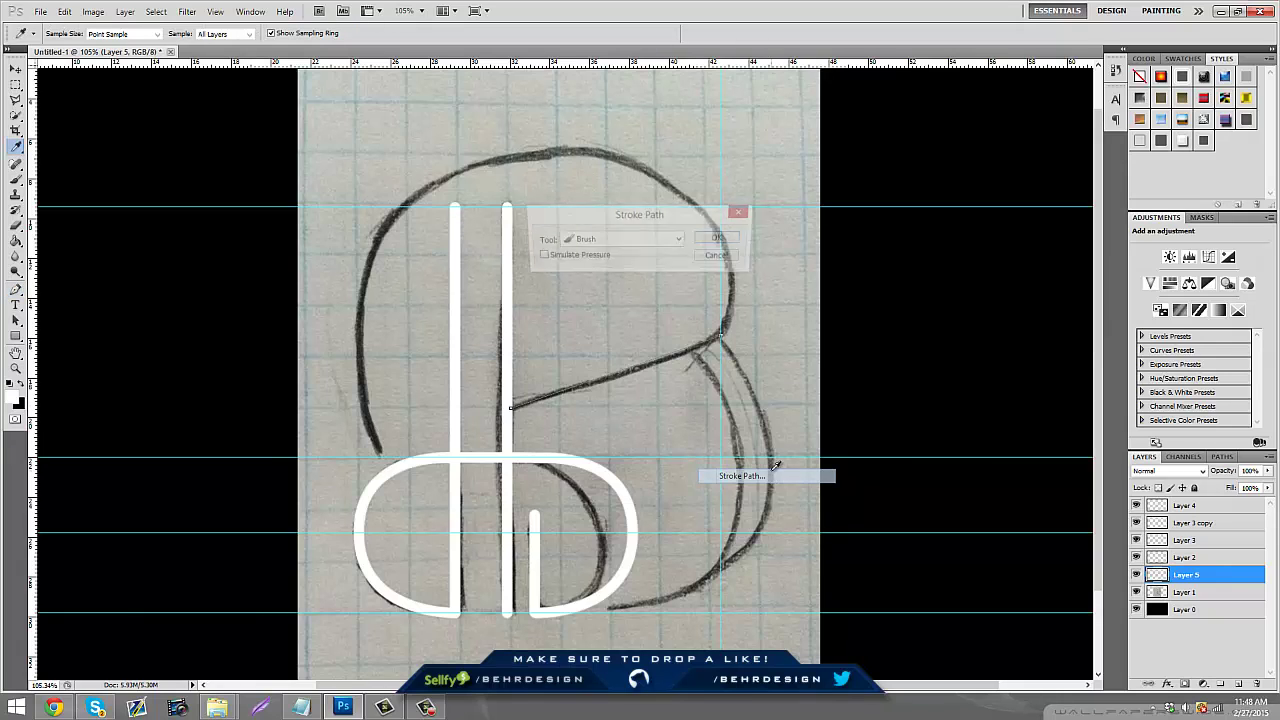
{"action": "left_click", "coordinate": [708, 242]}
{"action": "right_click", "coordinate": [620, 338]}
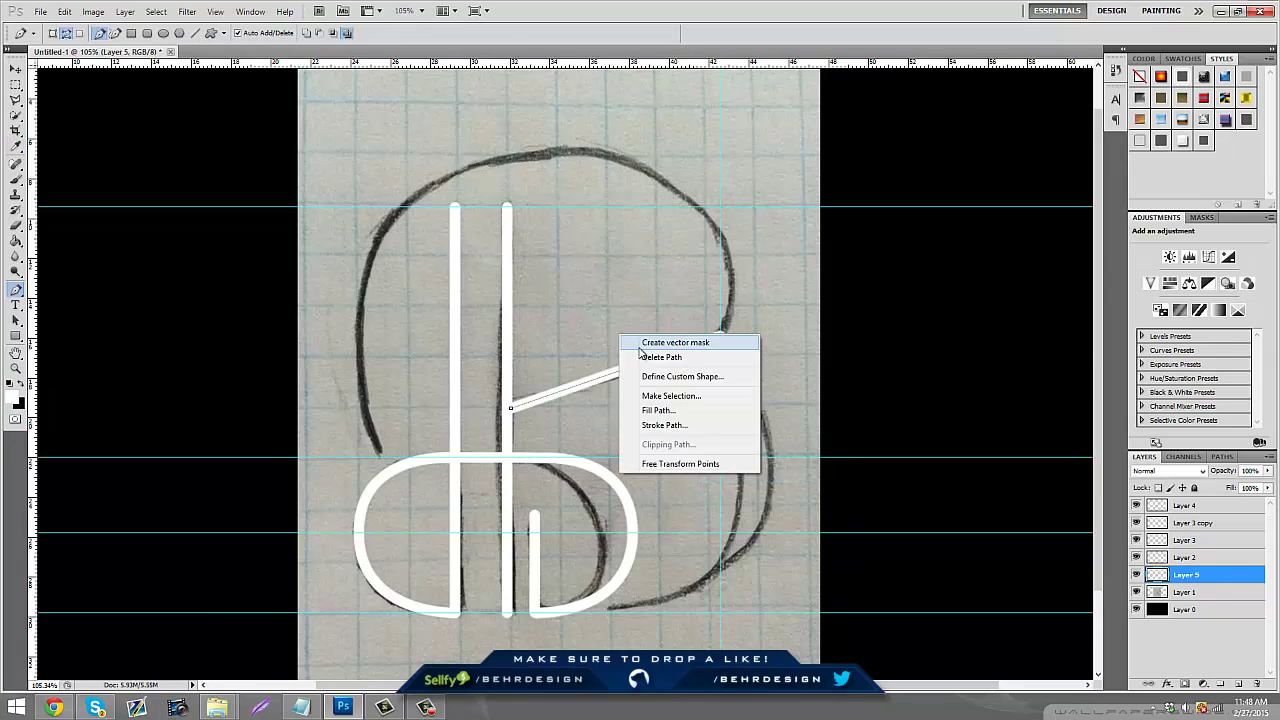
{"action": "left_click", "coordinate": [640, 357]}
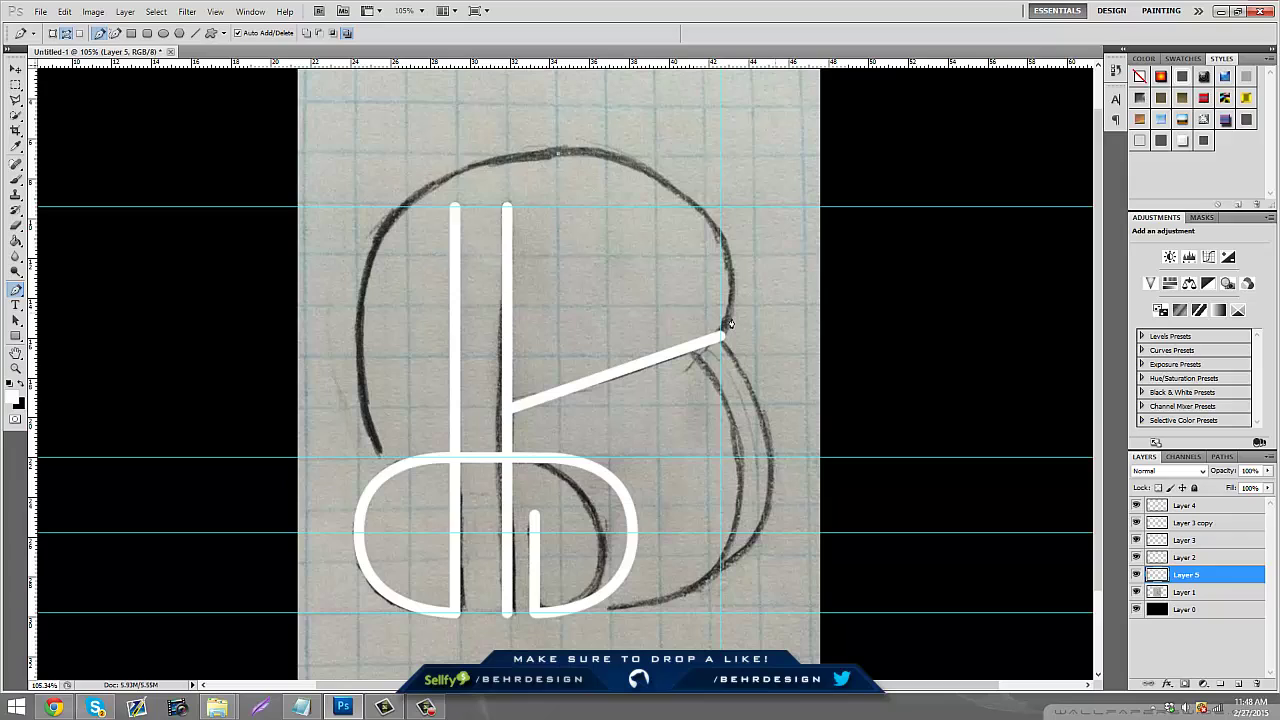
{"action": "mouse_move", "coordinate": [721, 337]}
{"action": "left_mouse_down"}
{"action": "mouse_move", "coordinate": [703, 497]}
{"action": "mouse_move", "coordinate": [673, 507]}
{"action": "mouse_move", "coordinate": [697, 512]}
{"action": "left_mouse_up"}
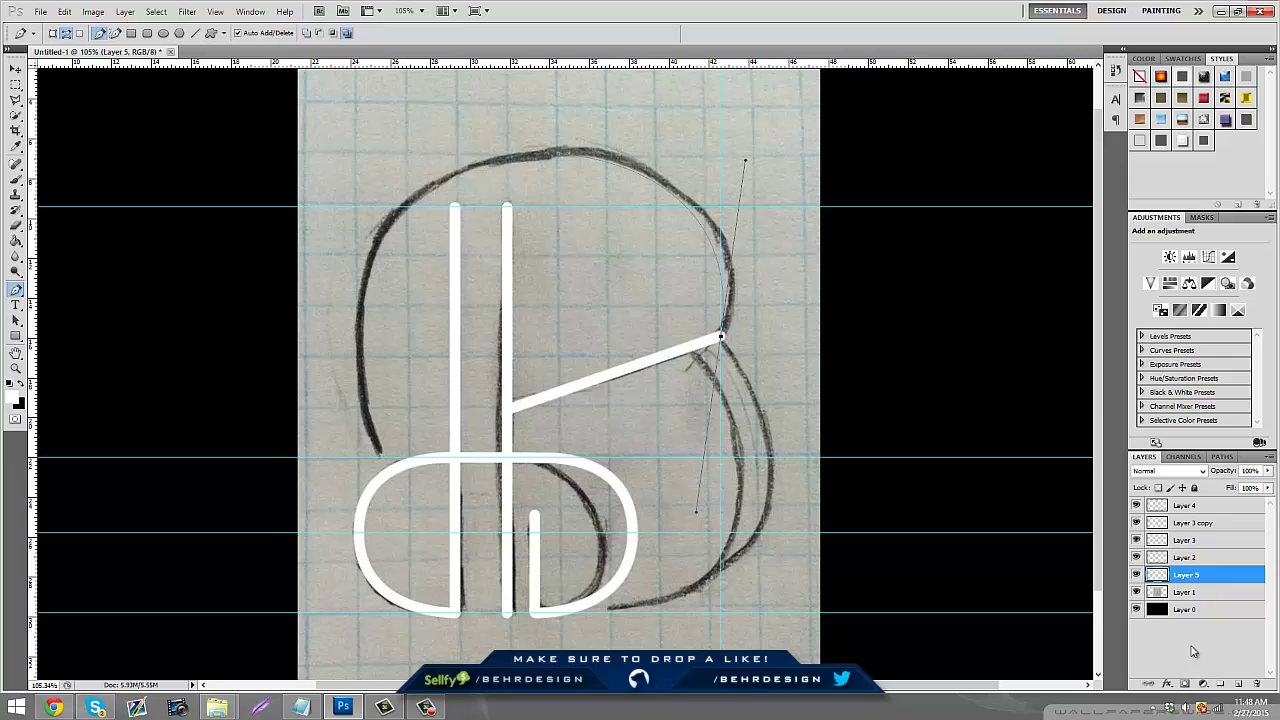
Stroke the upper bowl curve in white on new Layer 6 and delete its path.
{"action": "left_click", "coordinate": [1236, 684]}
{"action": "right_click", "coordinate": [795, 372]}
{"action": "left_click", "coordinate": [840, 460]}
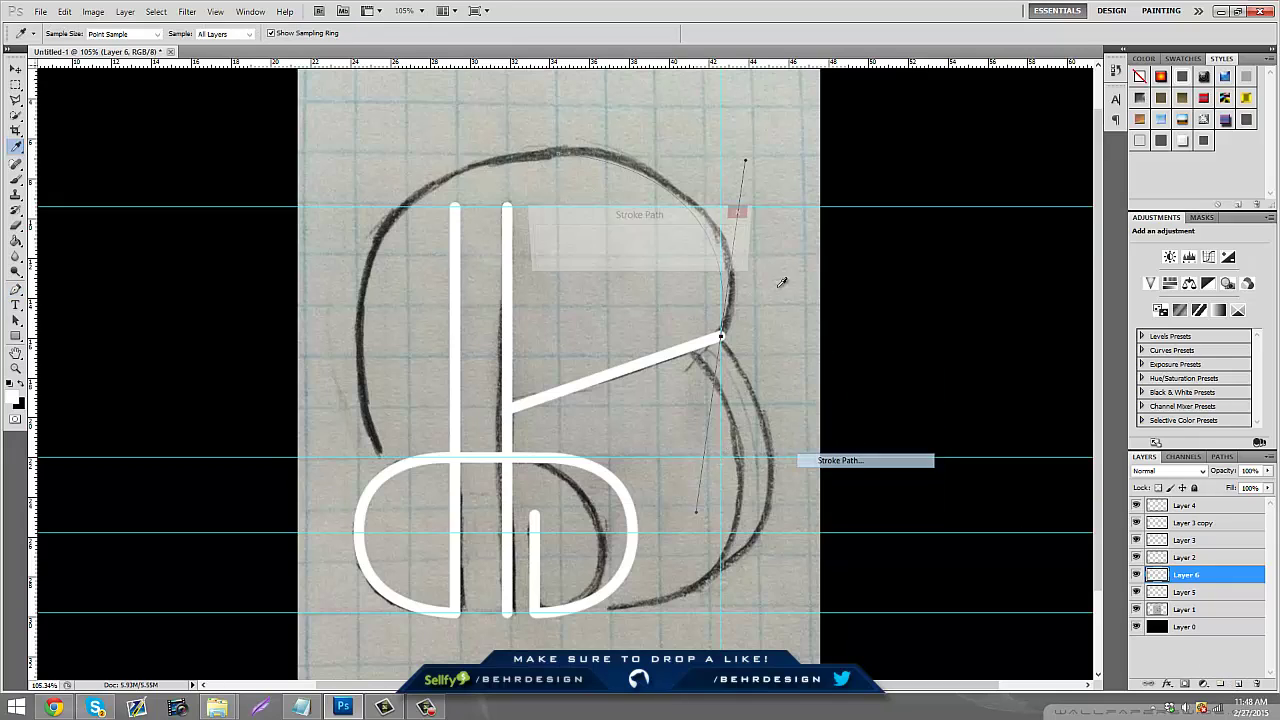
{"action": "left_click", "coordinate": [706, 242]}
{"action": "right_click", "coordinate": [784, 304]}
{"action": "left_click", "coordinate": [790, 306]}
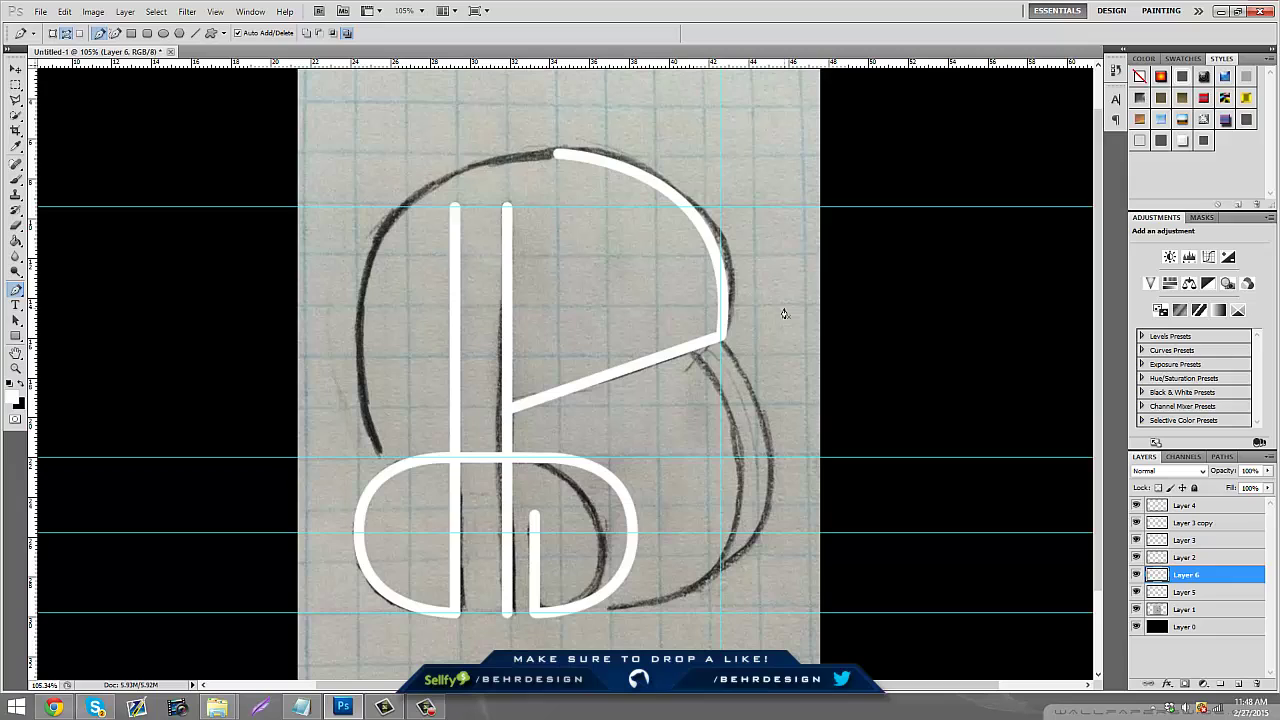
Trace and stroke the left curve in white, delete the path, and hide the sketch.
{"action": "scroll", "coordinate": [482, 276], "scroll_direction": "up", "scroll_amount": 2}
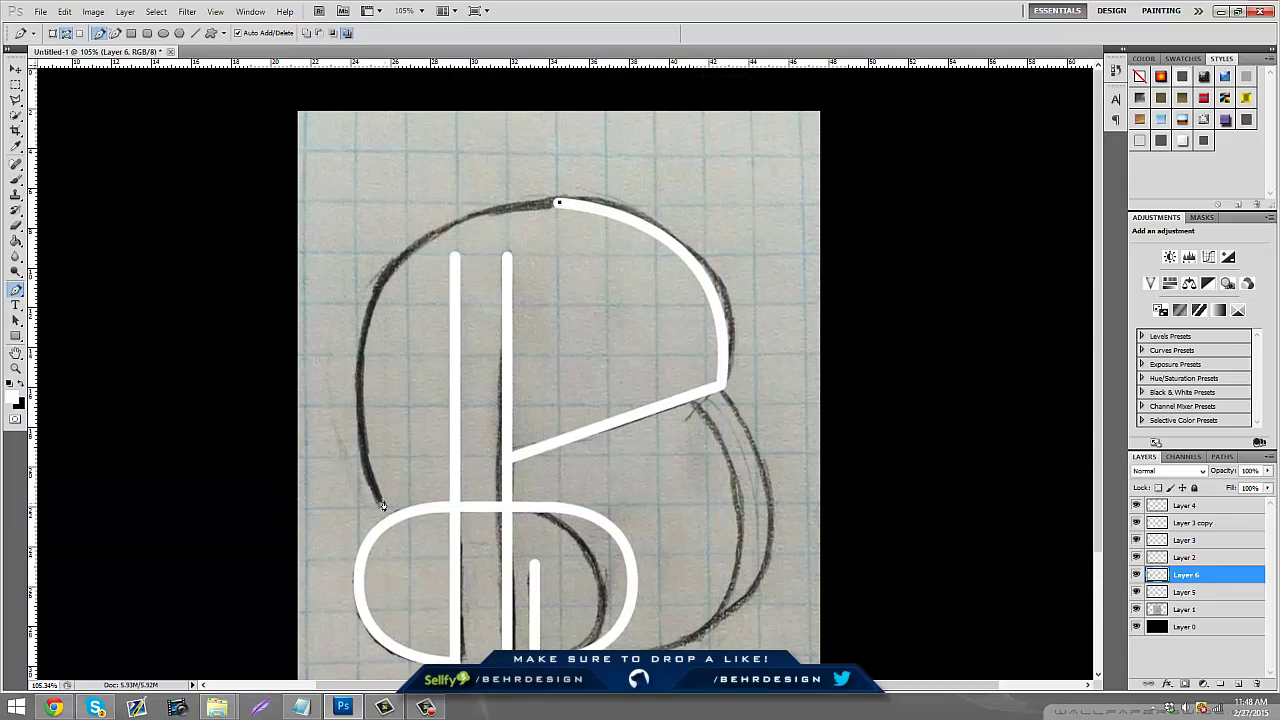
{"action": "left_click_drag", "start_coordinate": [382, 506], "coordinate": [477, 662]}
{"action": "right_click", "coordinate": [440, 432]}
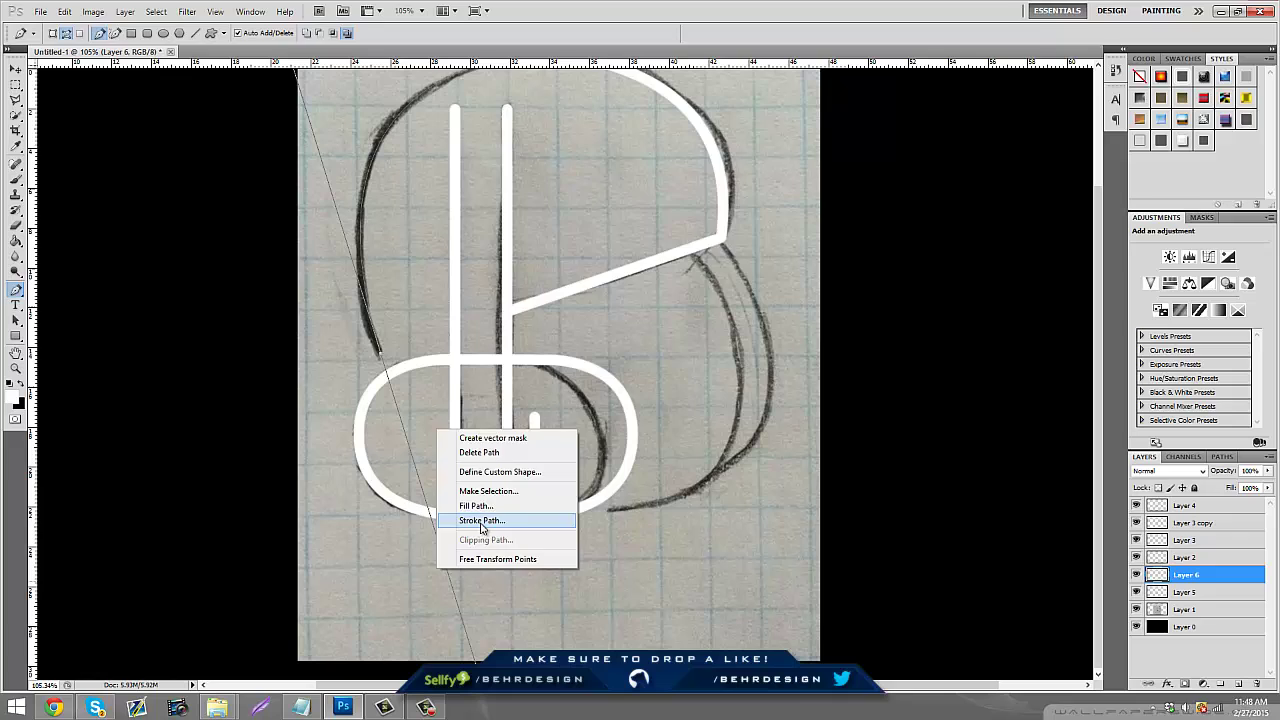
{"action": "left_click", "coordinate": [478, 524]}
{"action": "left_click", "coordinate": [720, 240]}
{"action": "scroll", "coordinate": [720, 243], "scroll_direction": "up", "scroll_amount": 3}
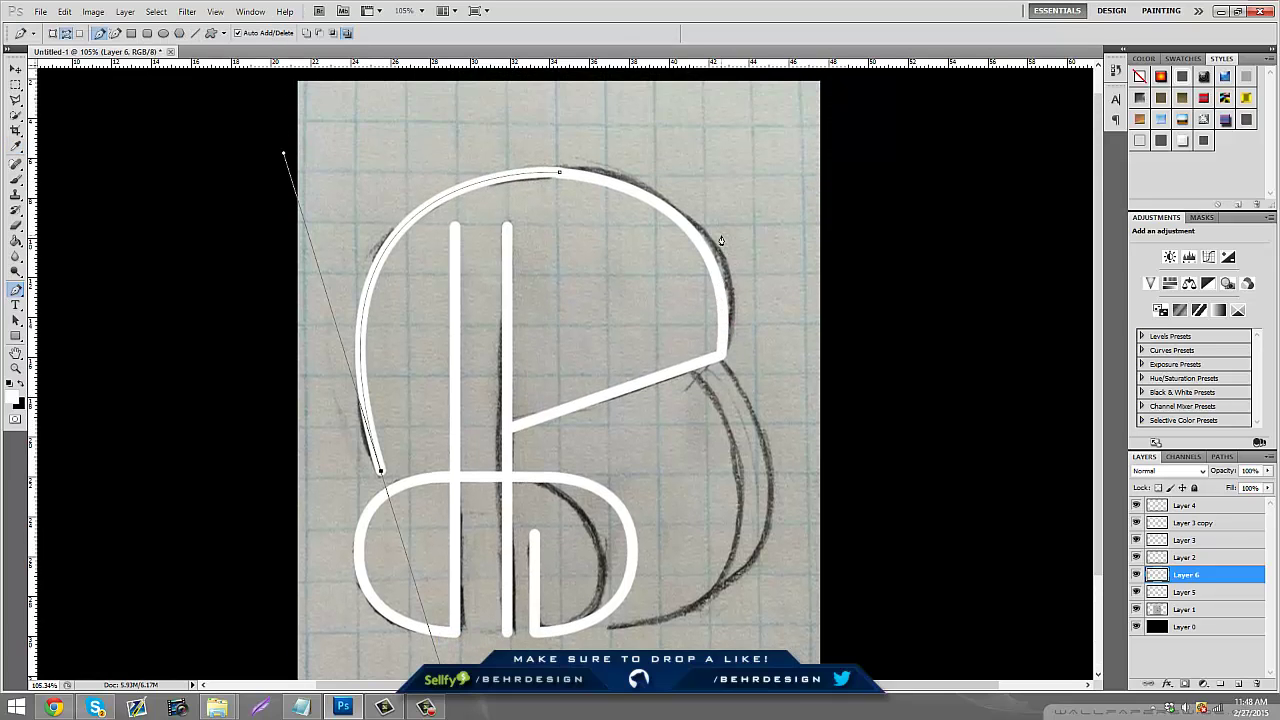
{"action": "right_click", "coordinate": [551, 206]}
{"action": "left_click", "coordinate": [593, 230]}
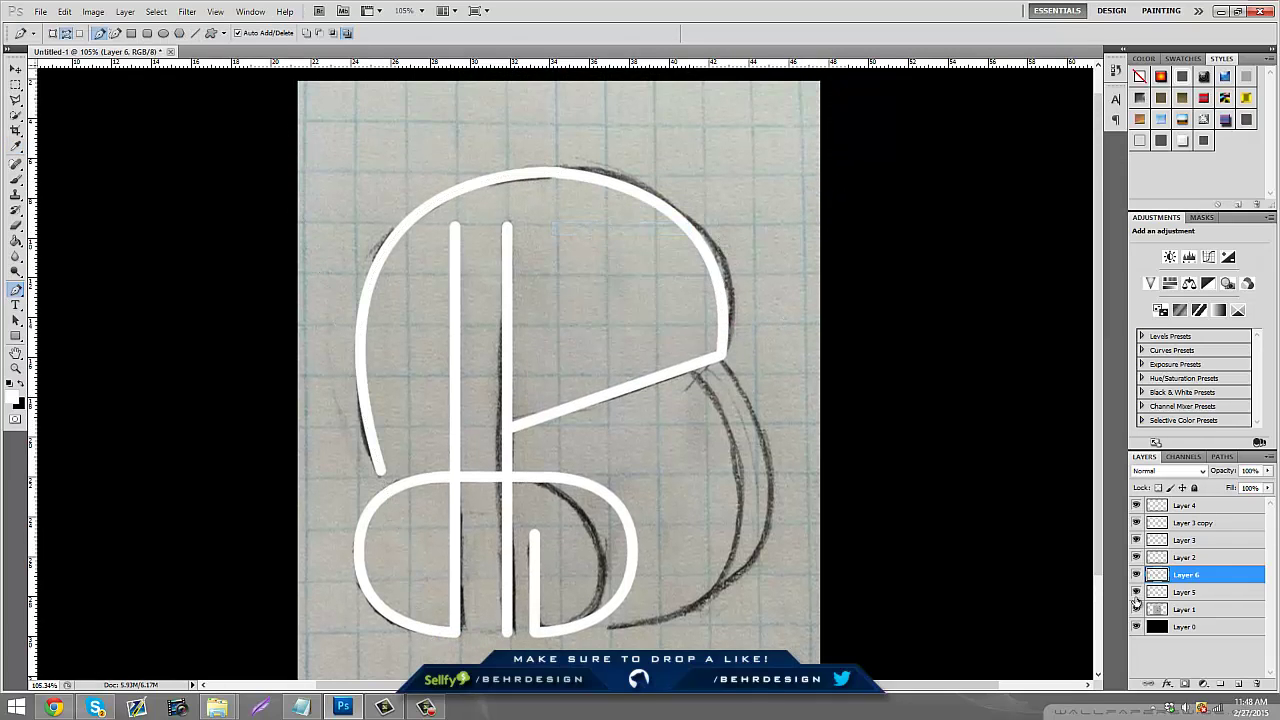
{"action": "left_click", "coordinate": [1137, 610]}
Zoom in on the top of the arc, briefly checking the sketch.
{"action": "scroll", "coordinate": [407, 273], "scroll_direction": "down", "scroll_amount": 2}
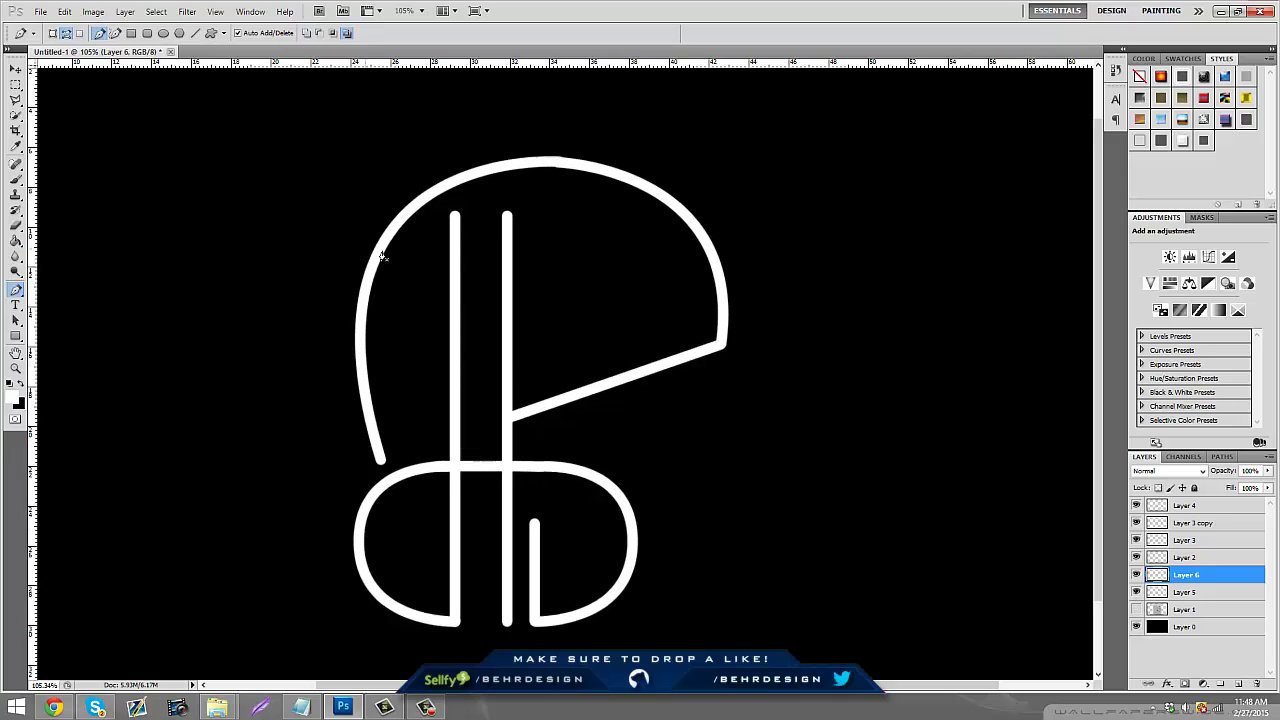
{"action": "scroll", "coordinate": [407, 273], "scroll_direction": "up", "scroll_amount": 3}
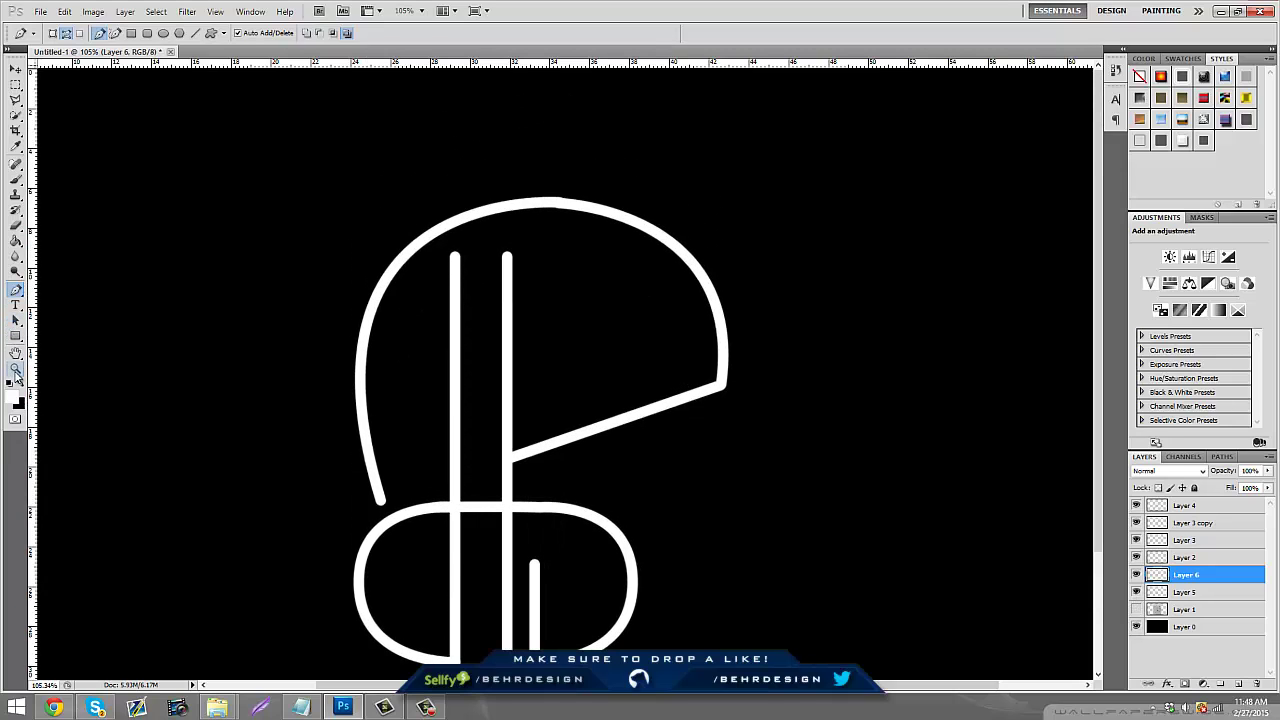
{"action": "left_click", "coordinate": [15, 368]}
{"action": "left_click", "coordinate": [1137, 609]}
{"action": "left_click", "coordinate": [1137, 609]}
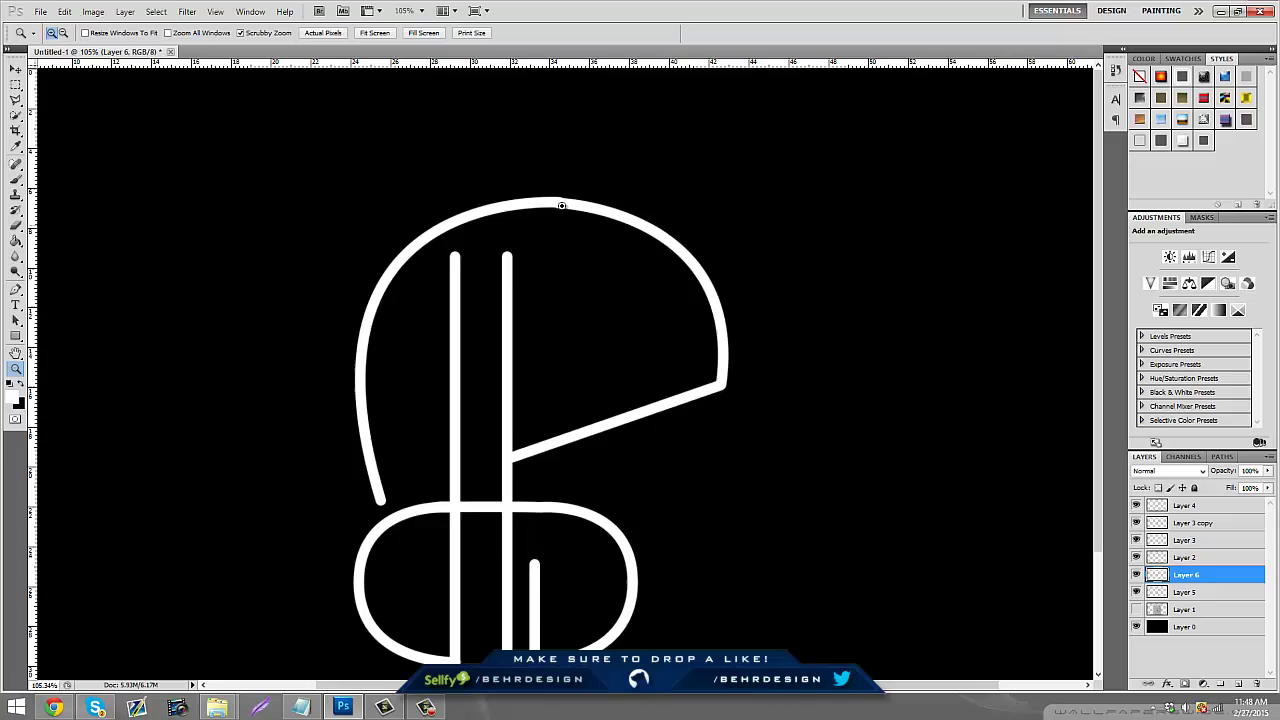
{"action": "mouse_move", "coordinate": [563, 203]}
{"action": "left_mouse_down"}
{"action": "mouse_move", "coordinate": [603, 189]}
{"action": "mouse_move", "coordinate": [693, 254]}
{"action": "left_mouse_up"}
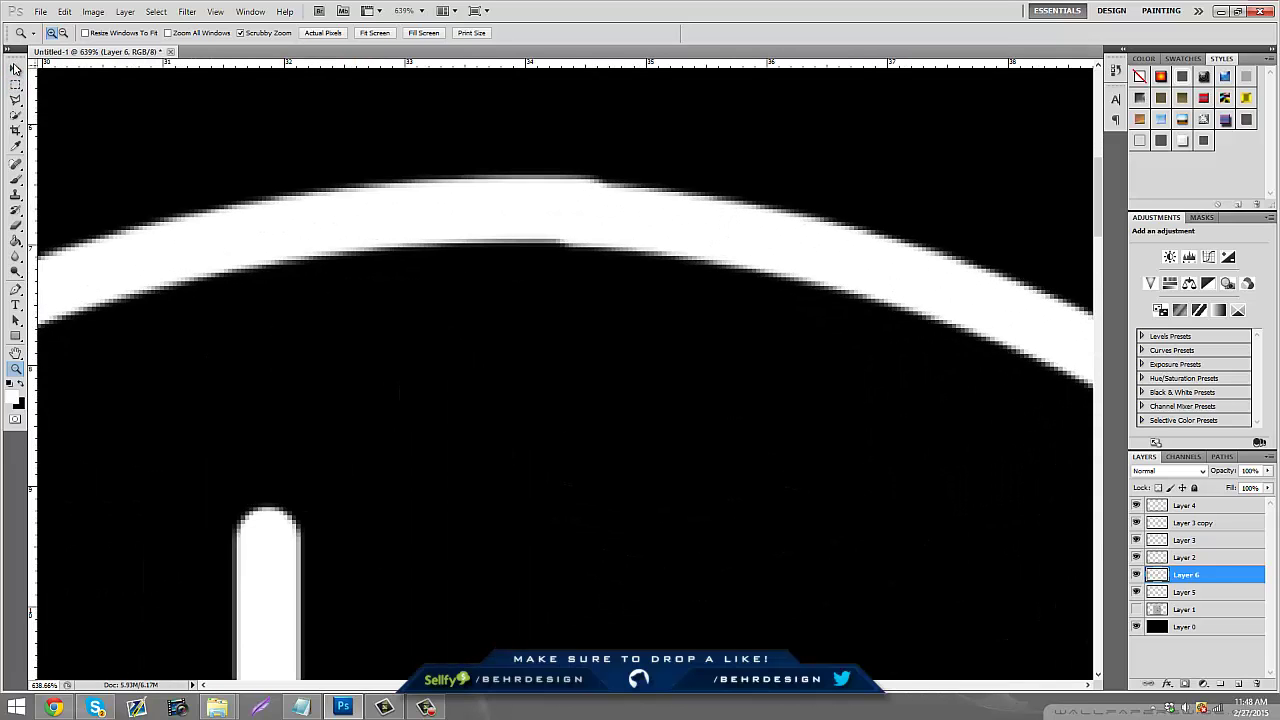
Nudge the white arc up and erase the bump on its top and lower joint.
{"action": "left_click", "coordinate": [15, 68]}
{"action": "key", "text": "Up"}
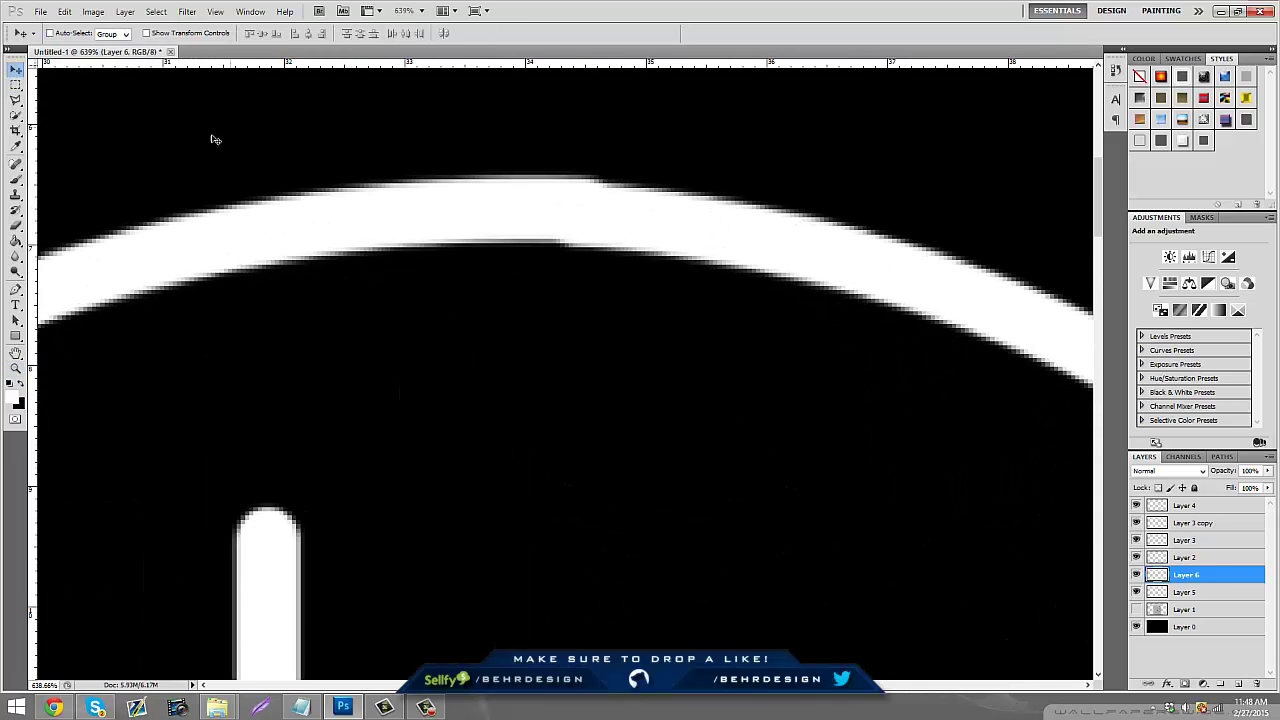
{"action": "left_click", "coordinate": [15, 225]}
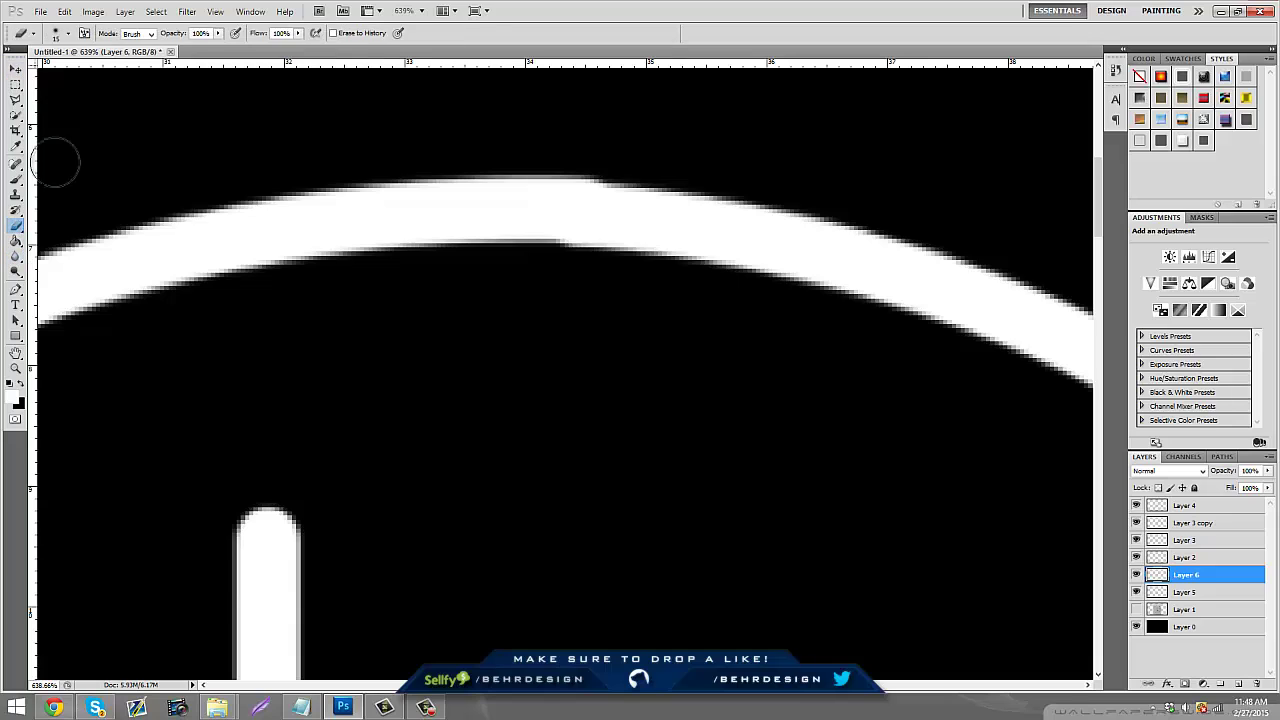
{"action": "left_click", "coordinate": [68, 33]}
{"action": "left_click", "coordinate": [596, 140]}
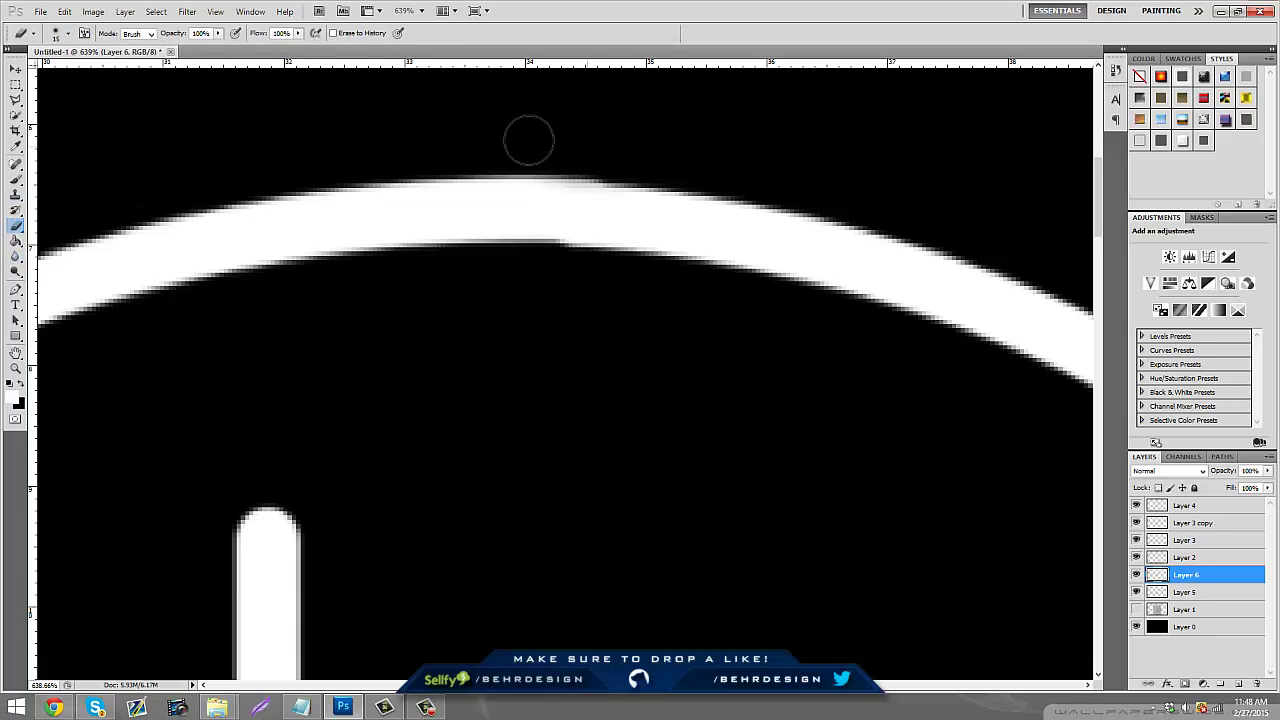
{"action": "left_click_drag", "start_coordinate": [529, 137], "coordinate": [616, 152]}
{"action": "mouse_move", "coordinate": [609, 283]}
{"action": "left_mouse_down"}
{"action": "mouse_move", "coordinate": [553, 267]}
{"action": "mouse_move", "coordinate": [663, 292]}
{"action": "mouse_move", "coordinate": [739, 333]}
{"action": "mouse_move", "coordinate": [711, 341]}
{"action": "mouse_move", "coordinate": [594, 320]}
{"action": "left_mouse_up"}
Trace a curved Pen path along the arc and convert it to a selection.
{"action": "left_click", "coordinate": [15, 368]}
{"action": "left_click_drag", "start_coordinate": [666, 260], "coordinate": [679, 232]}
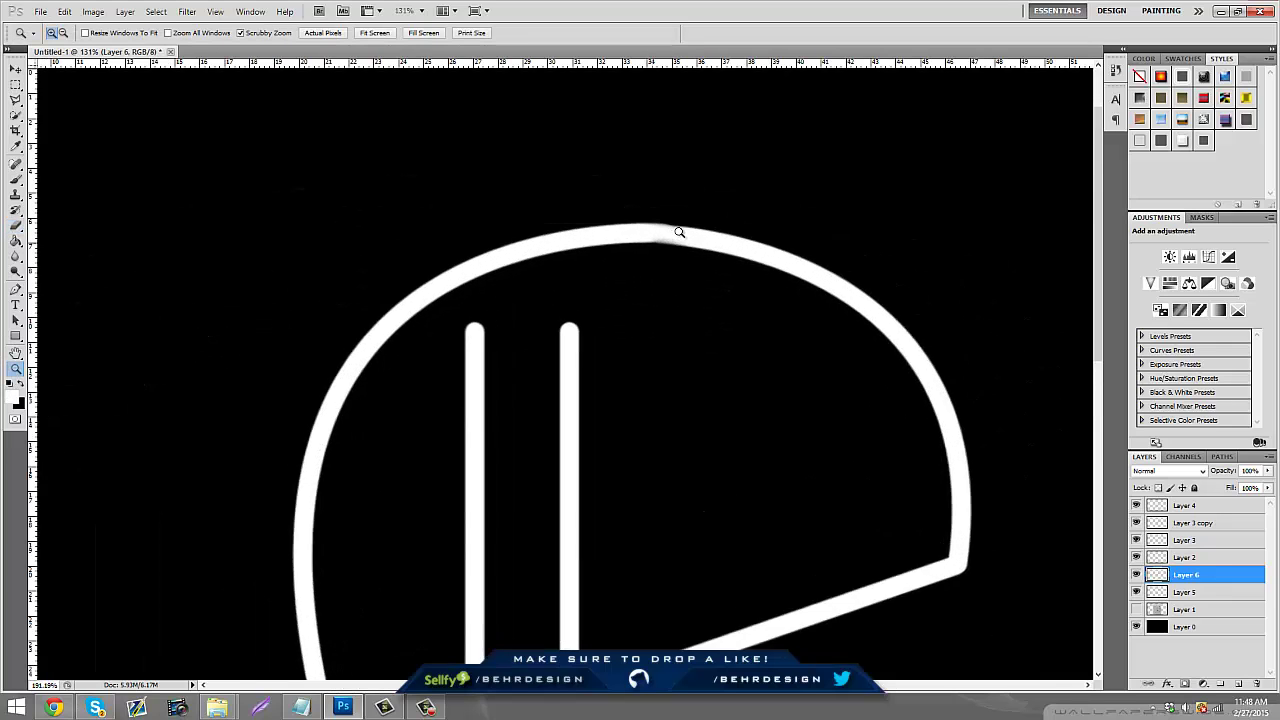
{"action": "left_click_drag", "start_coordinate": [569, 291], "coordinate": [571, 229]}
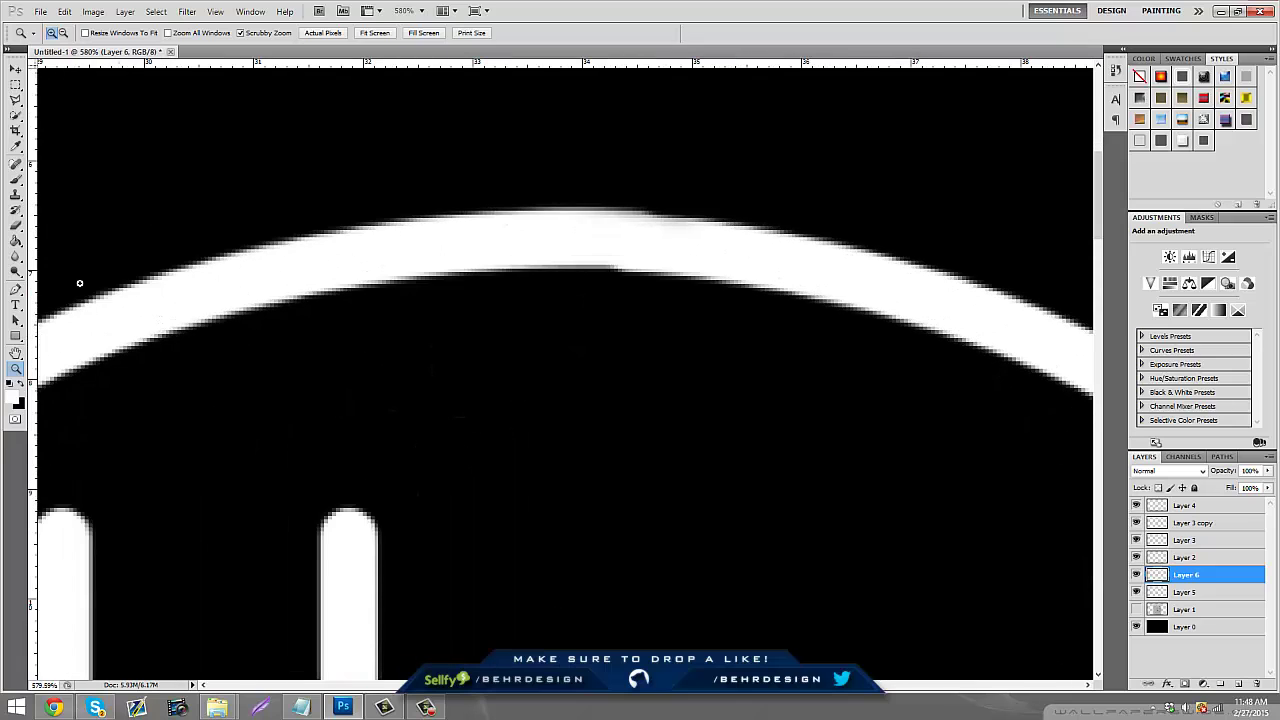
{"action": "left_click", "coordinate": [16, 289]}
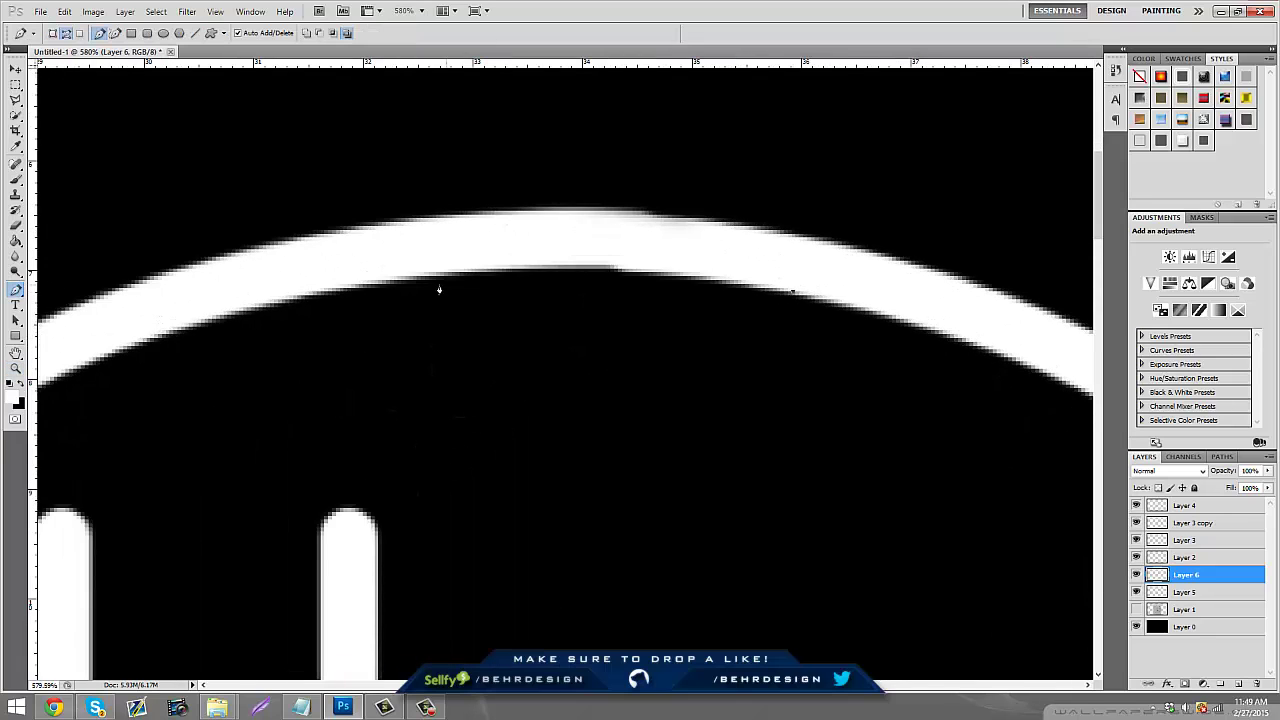
{"action": "left_click_drag", "start_coordinate": [413, 283], "coordinate": [288, 324]}
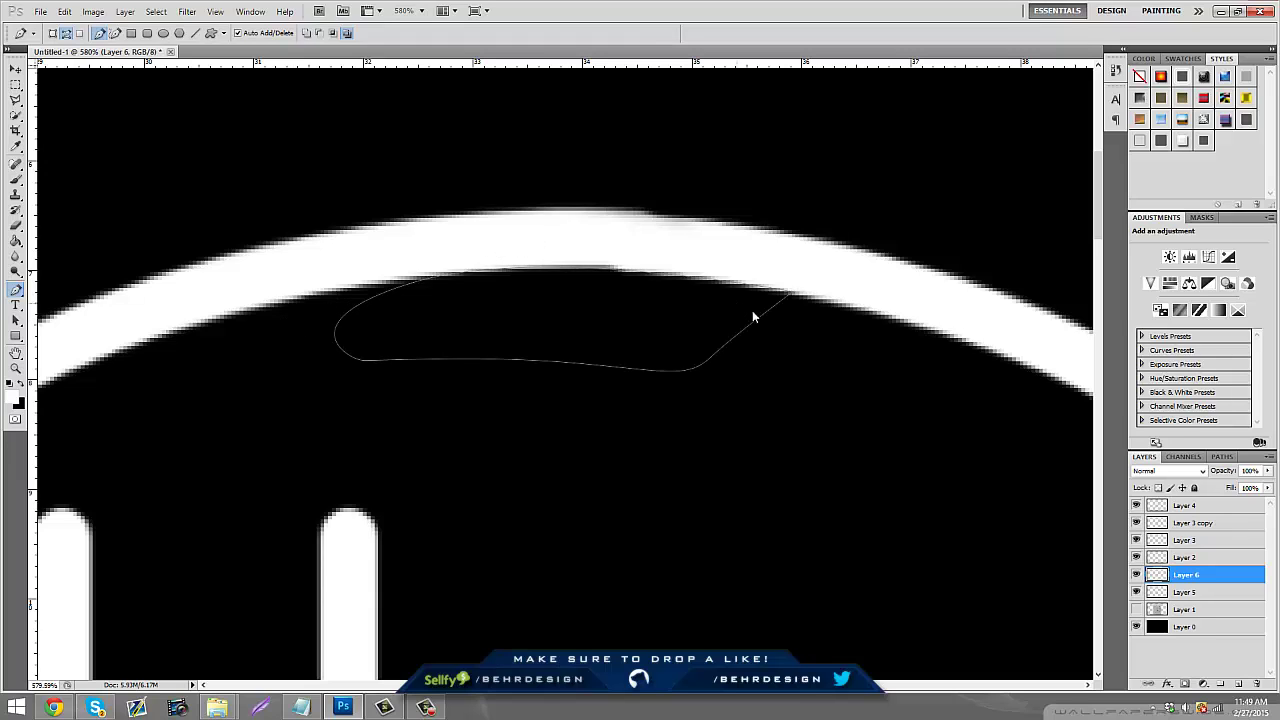
{"action": "right_click", "coordinate": [740, 231]}
{"action": "left_click", "coordinate": [804, 368]}
{"action": "left_click", "coordinate": [711, 218]}
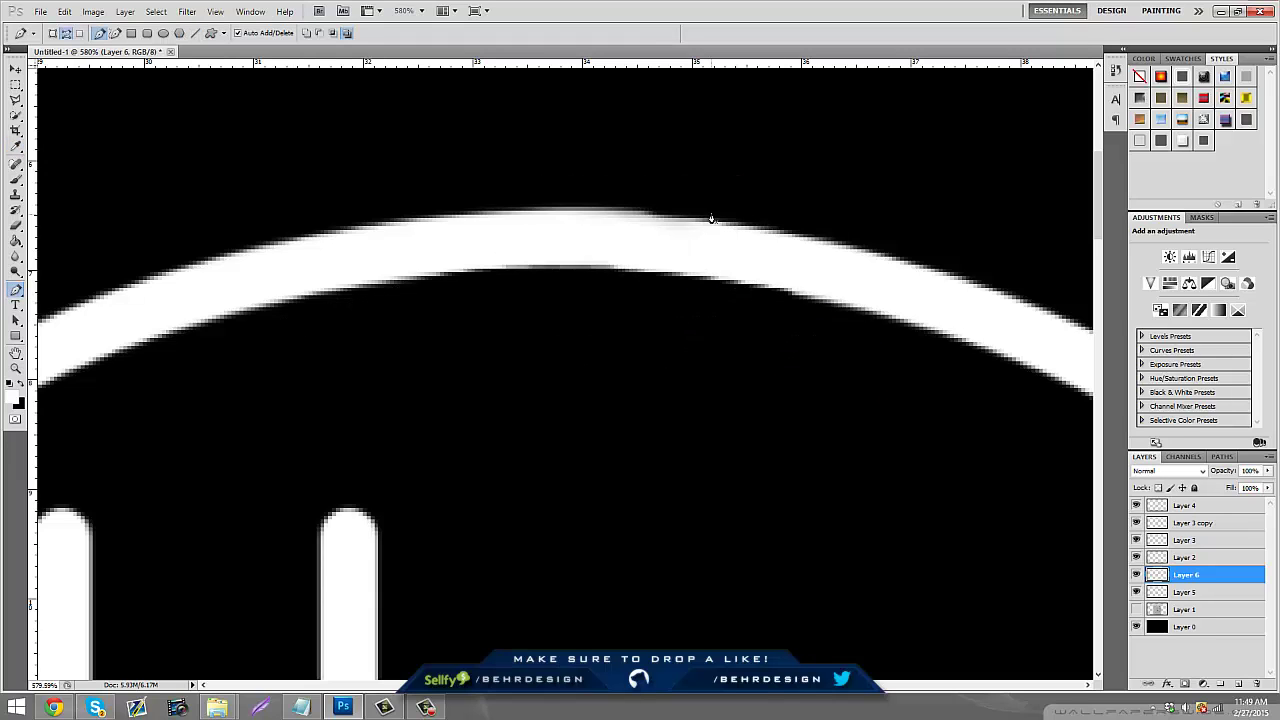
Draw a closed curved path beside the arc and convert it to a selection.
{"action": "left_click", "coordinate": [754, 229]}
{"action": "left_click_drag", "start_coordinate": [327, 233], "coordinate": [123, 280]}
{"action": "left_click_drag", "start_coordinate": [168, 120], "coordinate": [474, 100]}
{"action": "left_click_drag", "start_coordinate": [681, 137], "coordinate": [814, 210]}
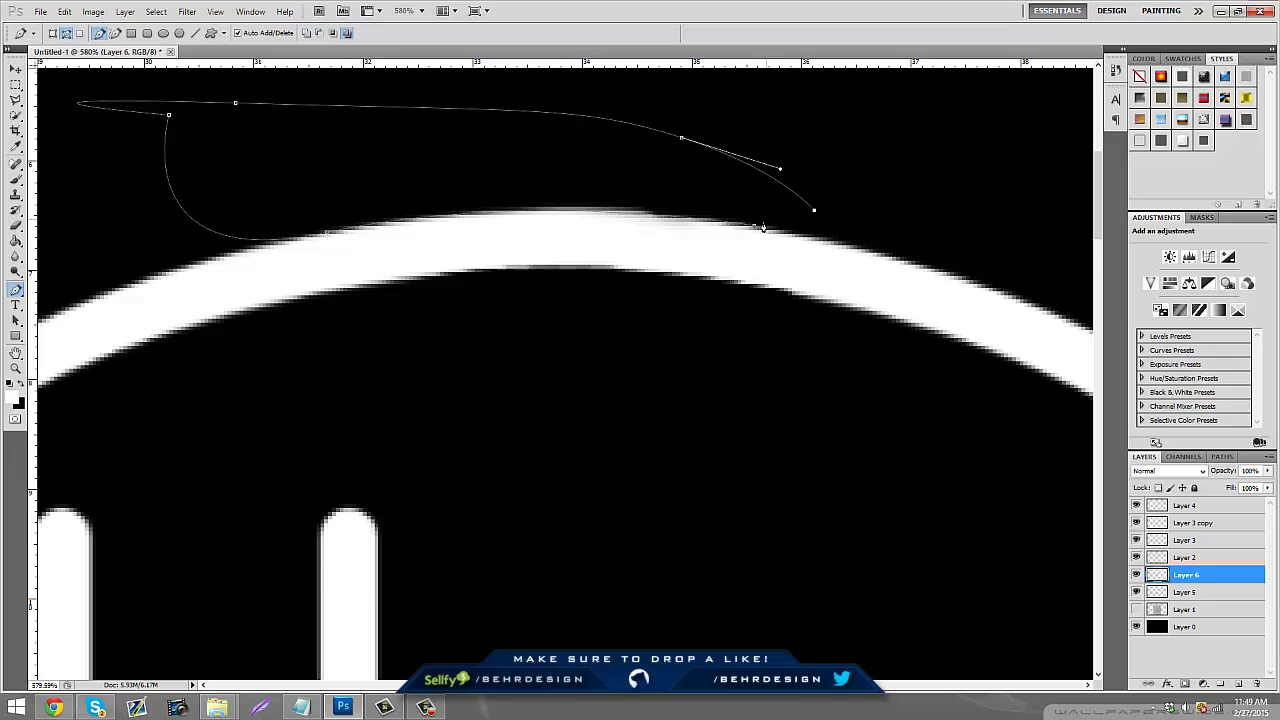
{"action": "left_click", "coordinate": [754, 227]}
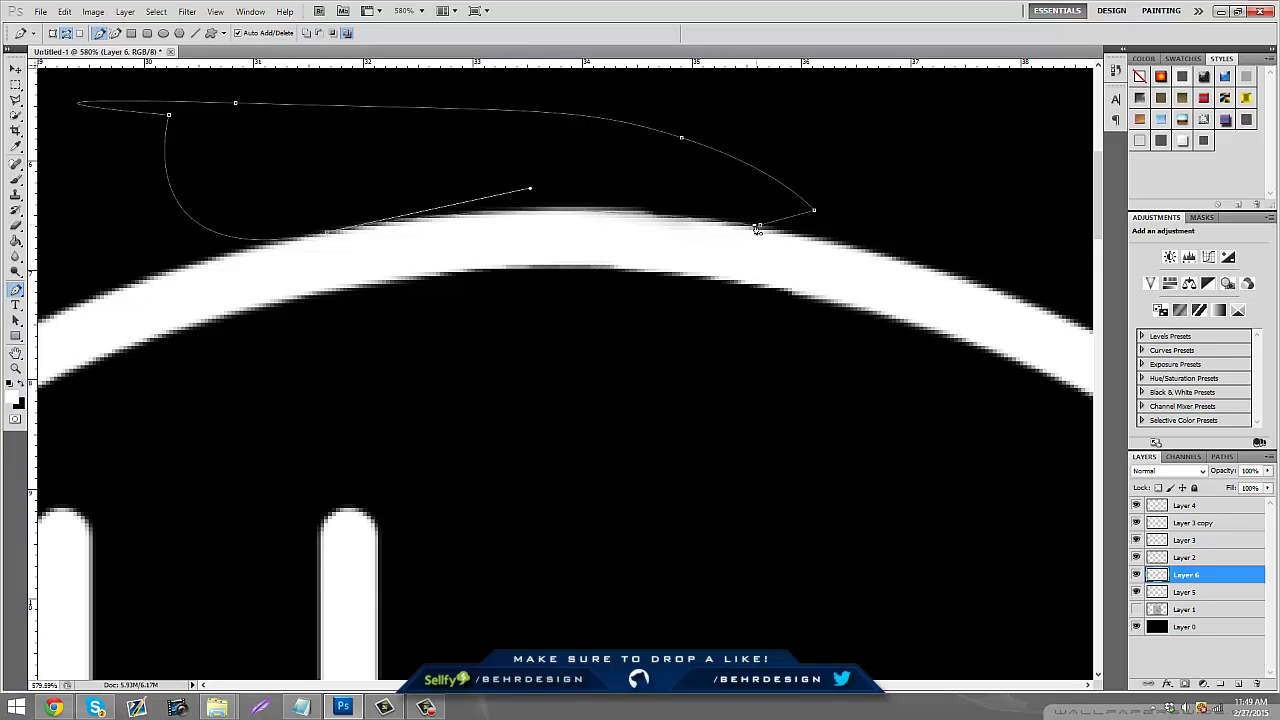
{"action": "right_click", "coordinate": [721, 165]}
{"action": "left_click", "coordinate": [755, 225]}
{"action": "left_click", "coordinate": [706, 213]}
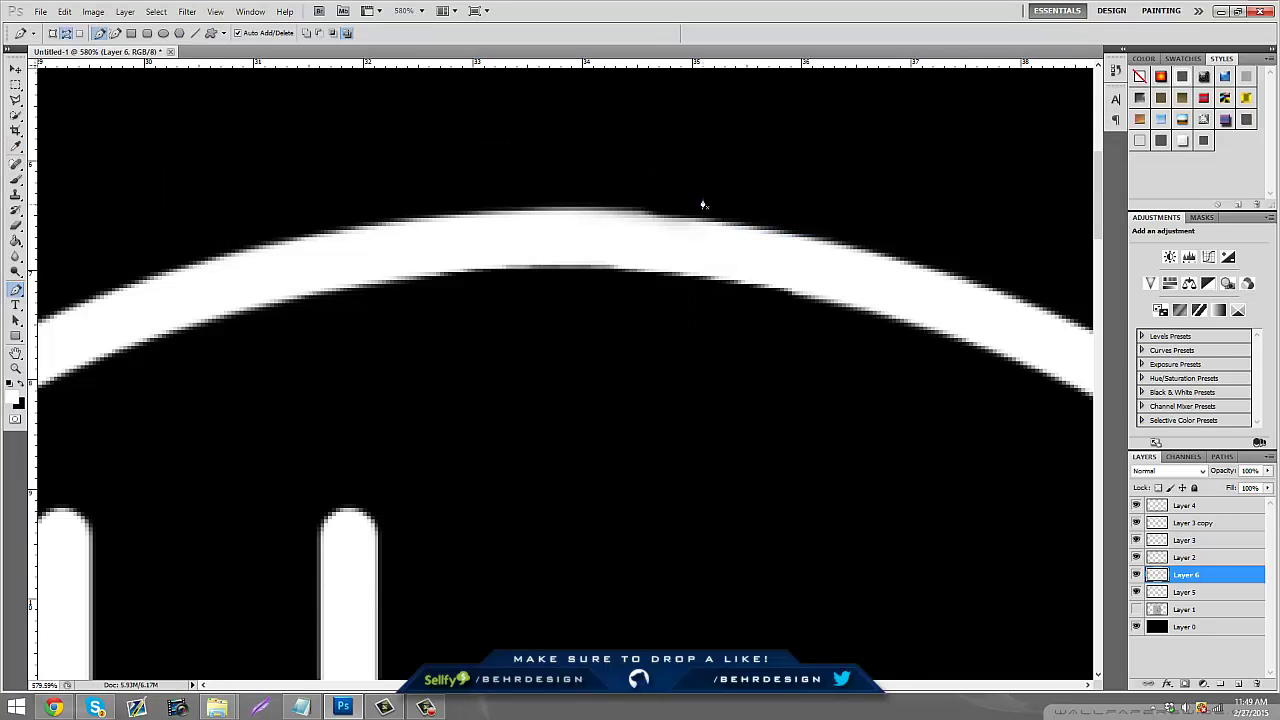
Zoom out, show and select the sketch layer, then zoom into the lower right.
{"action": "left_click", "coordinate": [15, 368]}
{"action": "left_click_drag", "start_coordinate": [457, 329], "coordinate": [519, 268]}
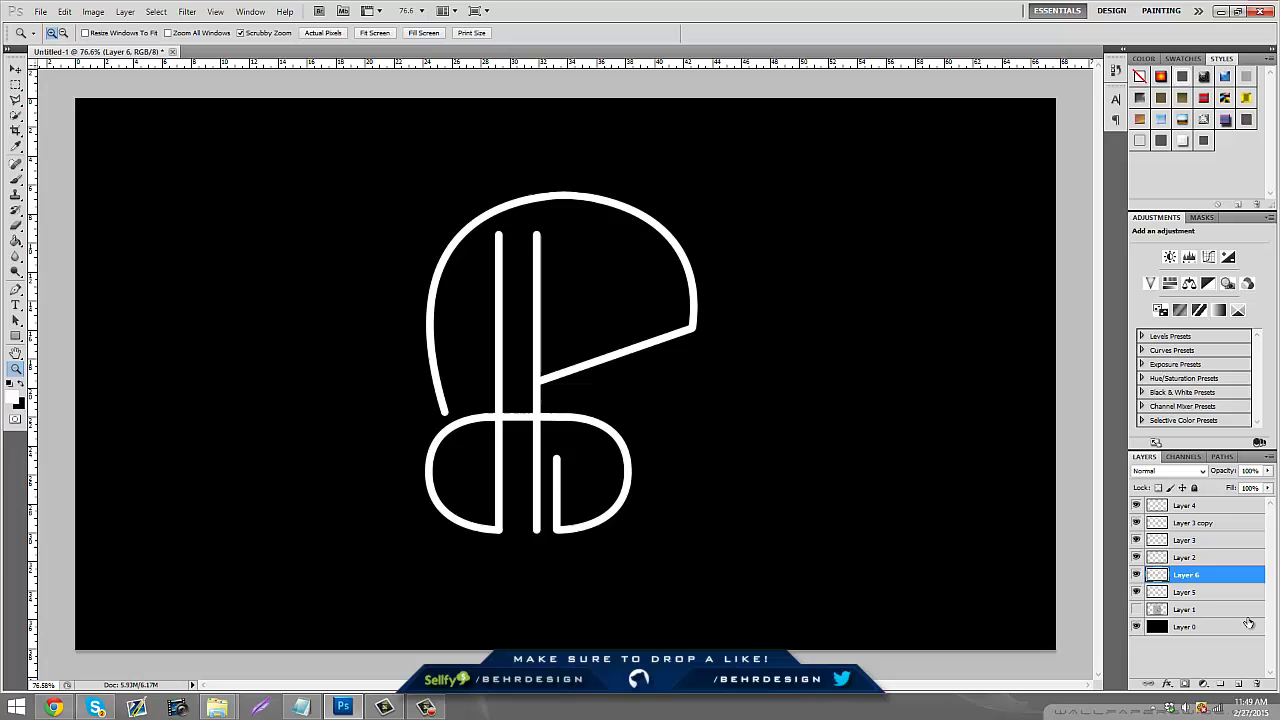
{"action": "left_click", "coordinate": [1136, 609]}
{"action": "left_click", "coordinate": [1157, 609]}
{"action": "left_click_drag", "start_coordinate": [694, 407], "coordinate": [780, 410]}
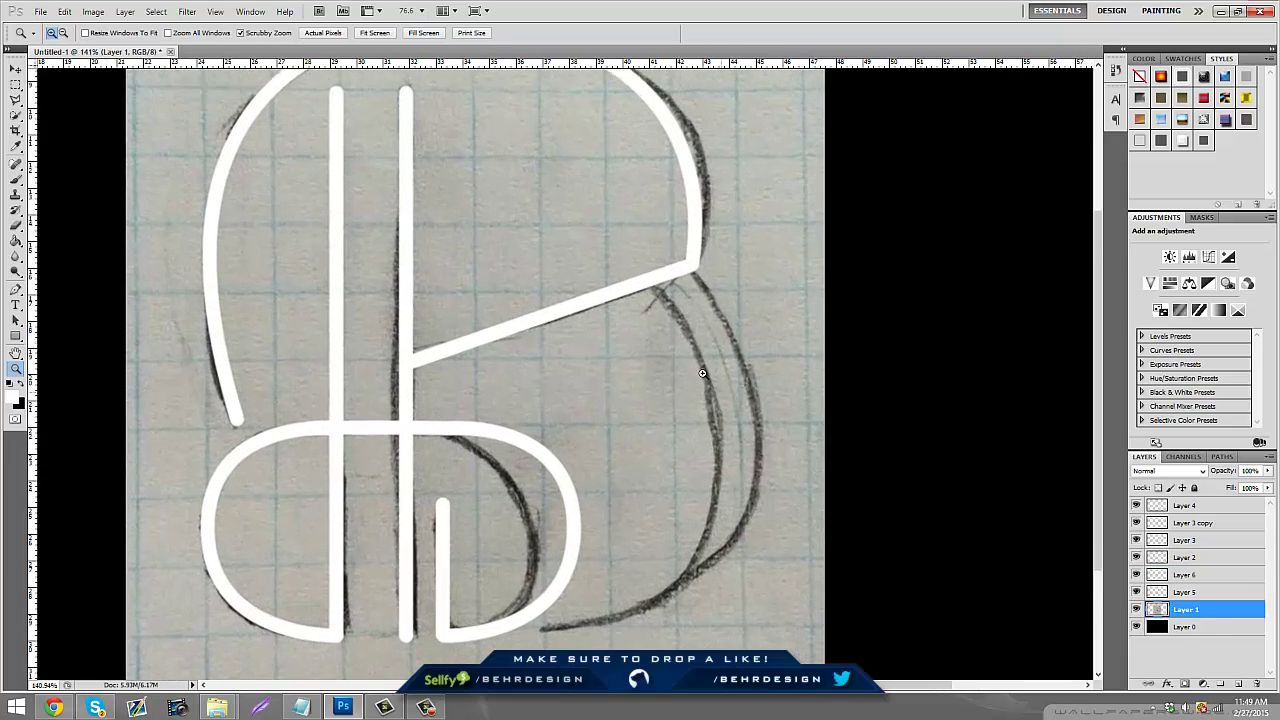
Trace the sketch's outer lower curve on new Layer 7 and stroke it white.
{"action": "left_click", "coordinate": [1238, 684]}
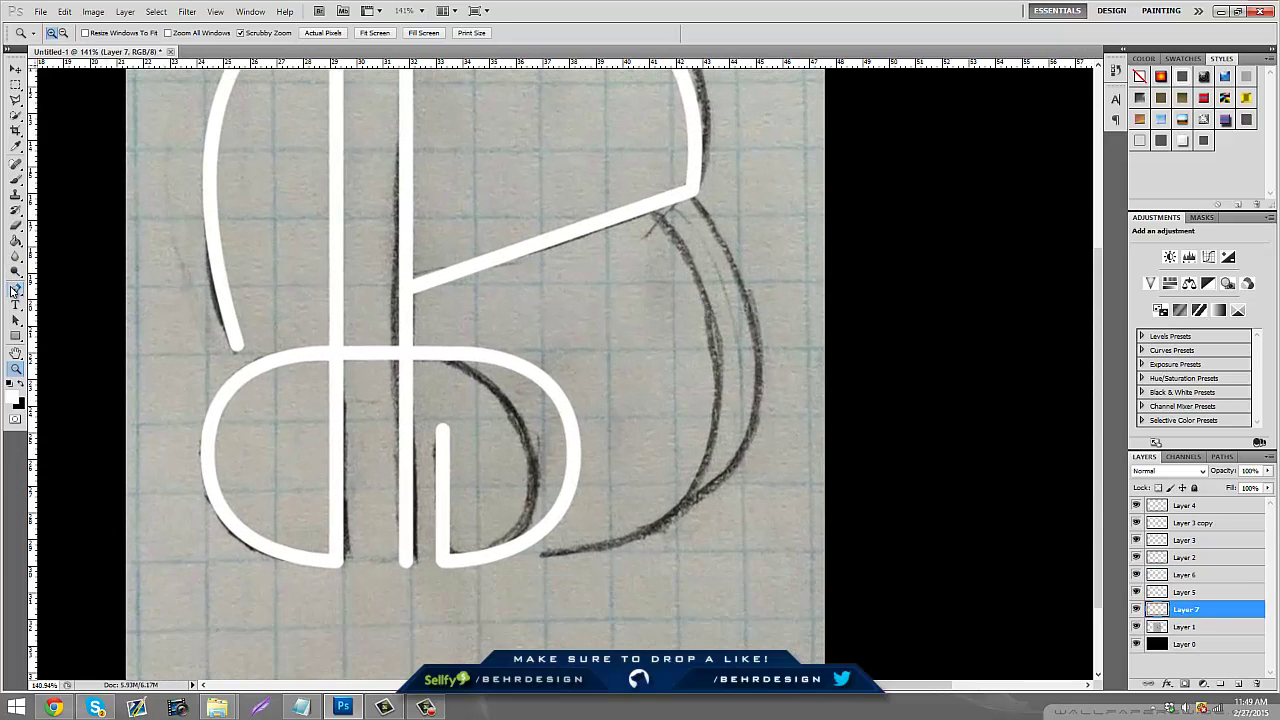
{"action": "left_click", "coordinate": [15, 290]}
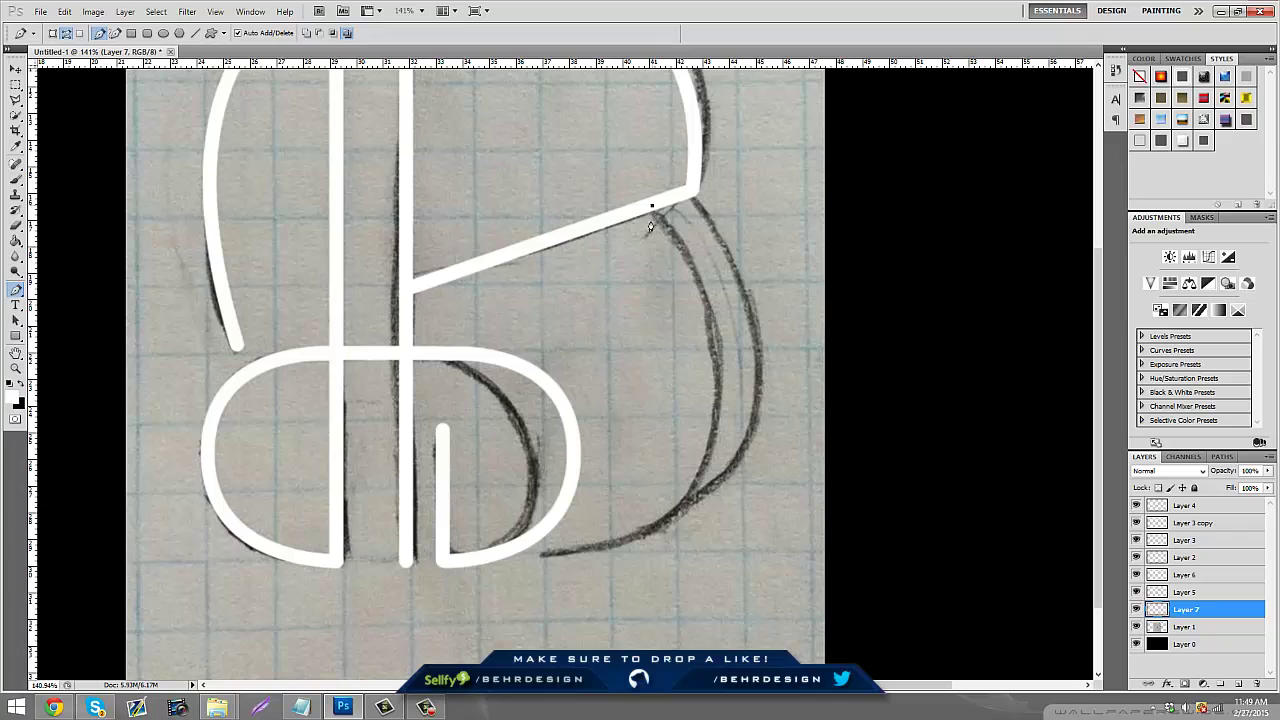
{"action": "left_click_drag", "start_coordinate": [543, 556], "coordinate": [236, 587]}
{"action": "right_click", "coordinate": [607, 467]}
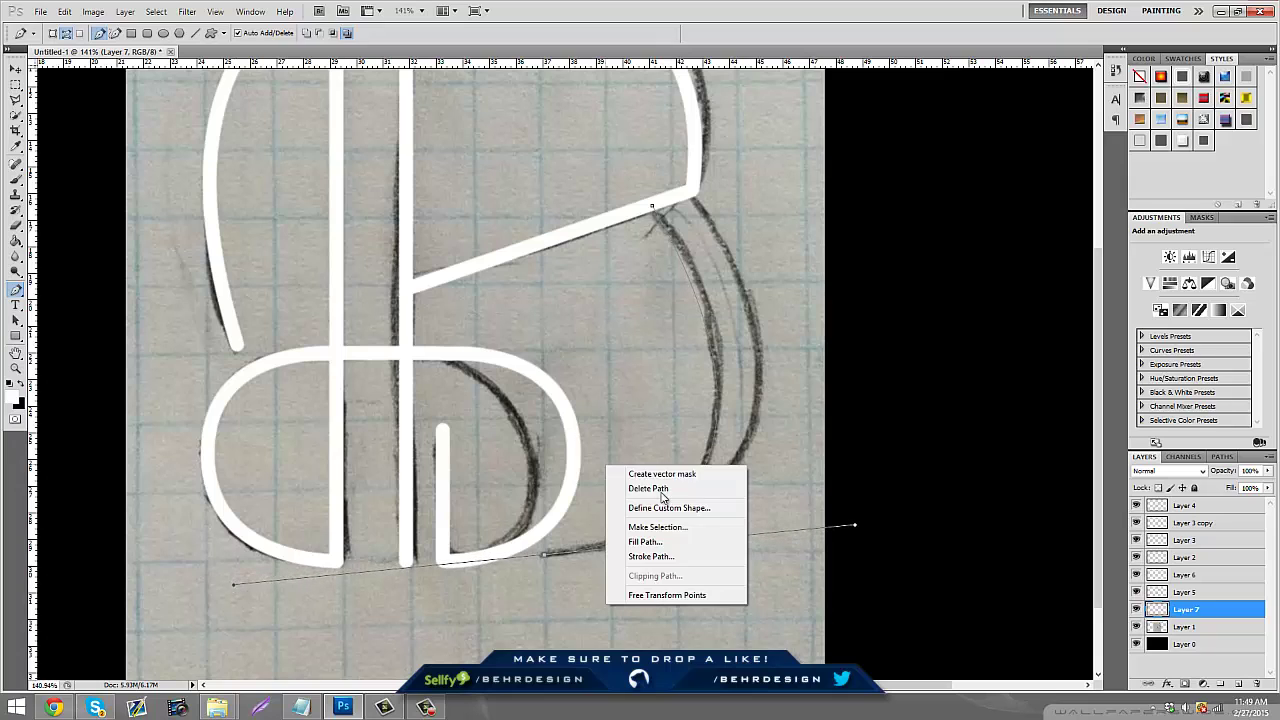
{"action": "left_click", "coordinate": [660, 557]}
{"action": "left_click", "coordinate": [720, 240]}
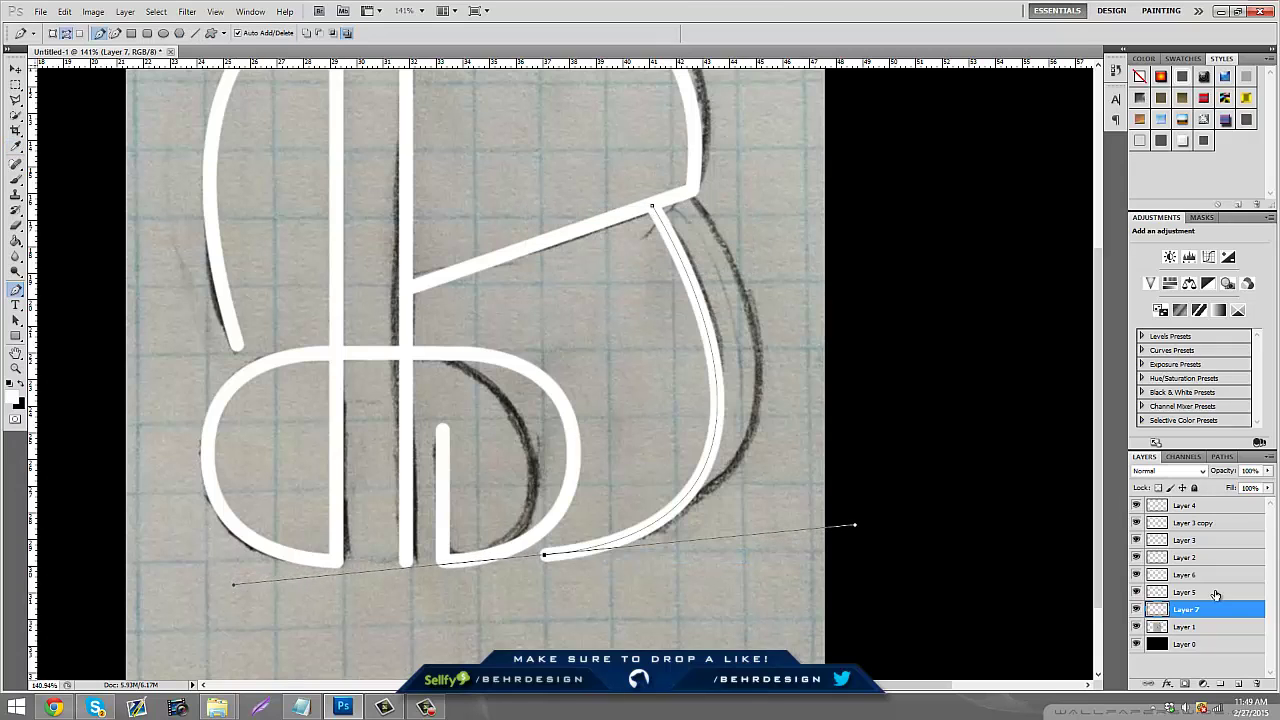
Stroke the inner parallel curve in white on Layer 8, delete paths, and hide the sketch.
{"action": "left_click", "coordinate": [1237, 682]}
{"action": "right_click", "coordinate": [691, 208]}
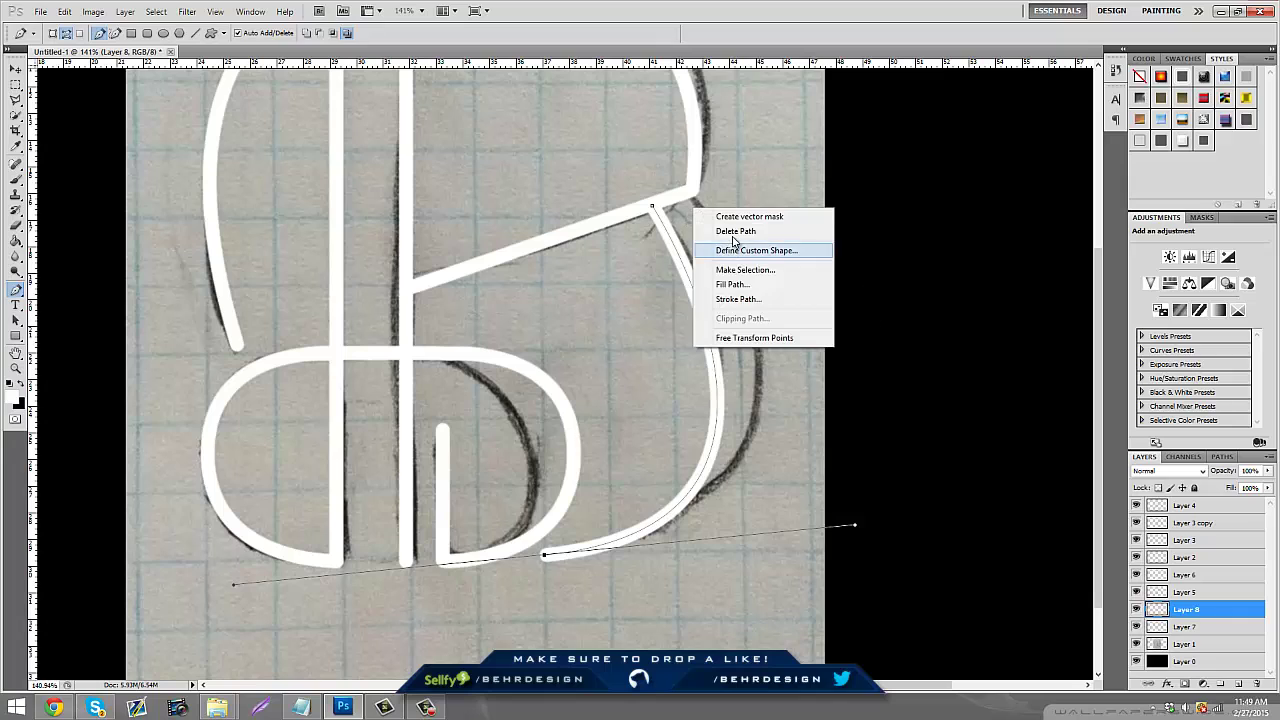
{"action": "left_click", "coordinate": [735, 231]}
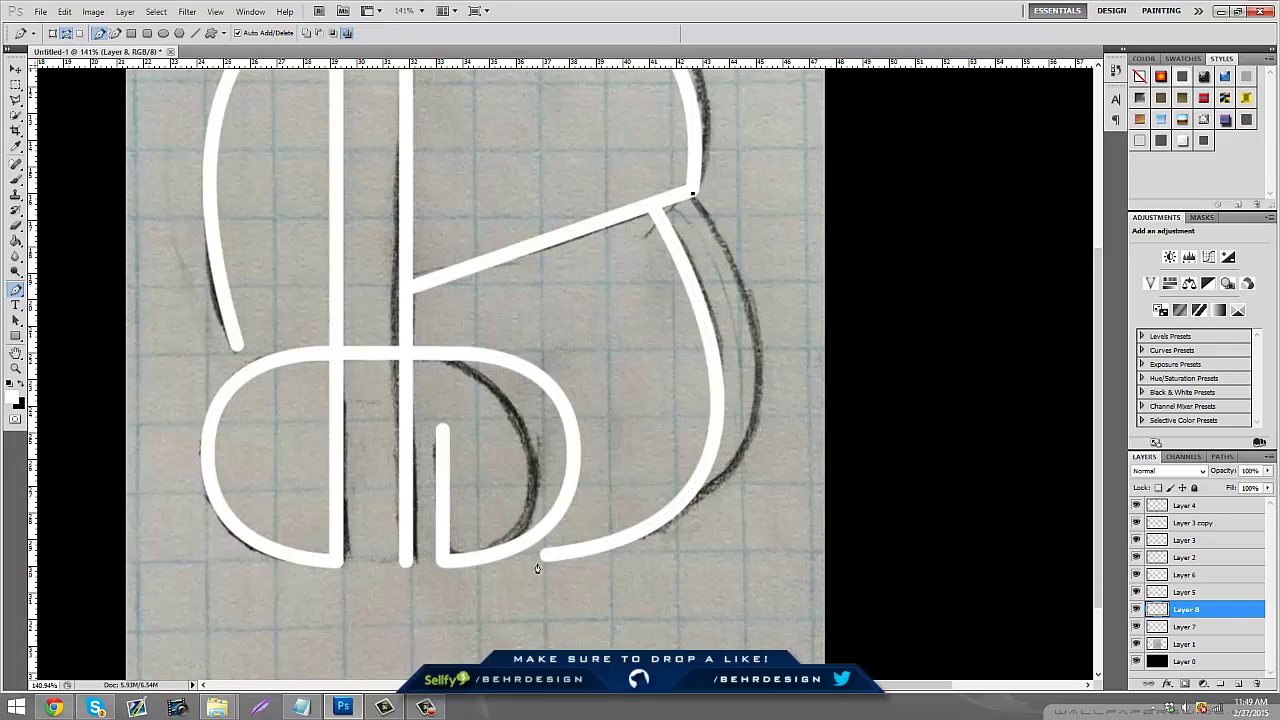
{"action": "mouse_move", "coordinate": [545, 554]}
{"action": "left_mouse_down"}
{"action": "mouse_move", "coordinate": [470, 562]}
{"action": "mouse_move", "coordinate": [320, 640]}
{"action": "mouse_move", "coordinate": [222, 594]}
{"action": "mouse_move", "coordinate": [231, 573]}
{"action": "mouse_move", "coordinate": [198, 586]}
{"action": "mouse_move", "coordinate": [175, 622]}
{"action": "mouse_move", "coordinate": [185, 600]}
{"action": "mouse_move", "coordinate": [225, 586]}
{"action": "mouse_move", "coordinate": [169, 613]}
{"action": "left_mouse_up"}
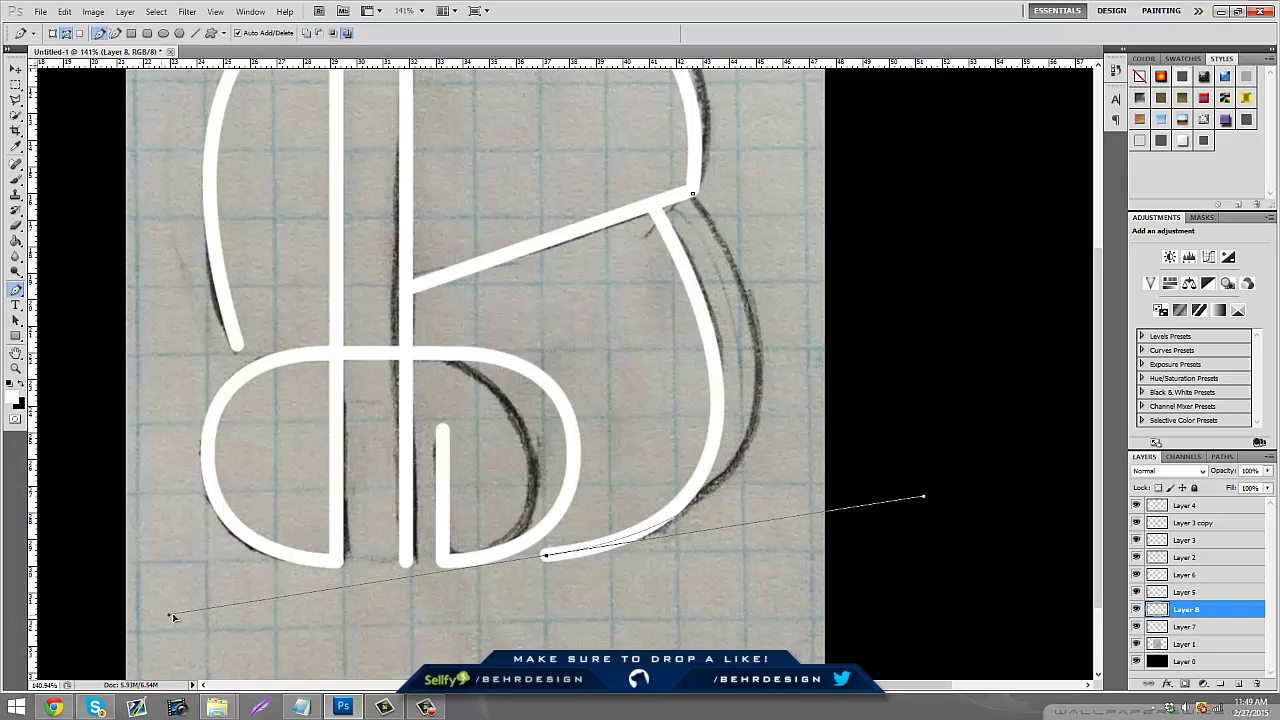
{"action": "right_click", "coordinate": [538, 541]}
{"action": "left_click", "coordinate": [570, 600]}
{"action": "left_click", "coordinate": [722, 220]}
{"action": "right_click", "coordinate": [752, 270]}
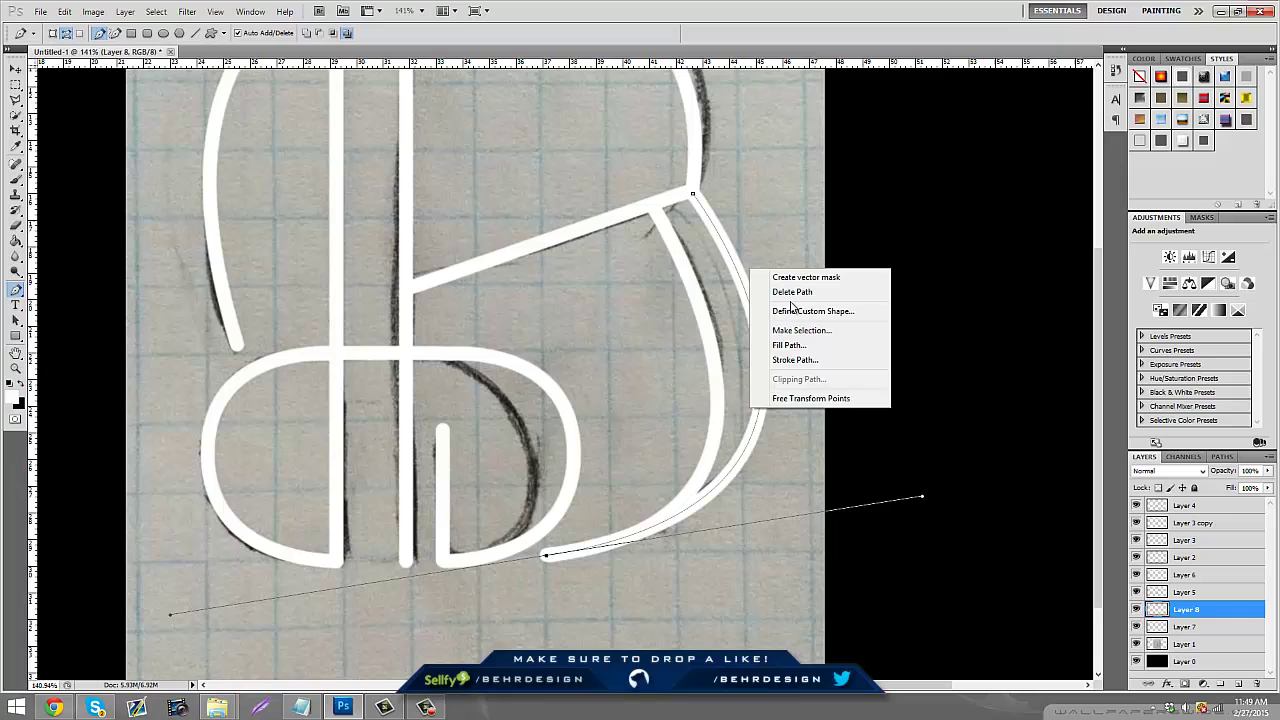
{"action": "left_click", "coordinate": [791, 291]}
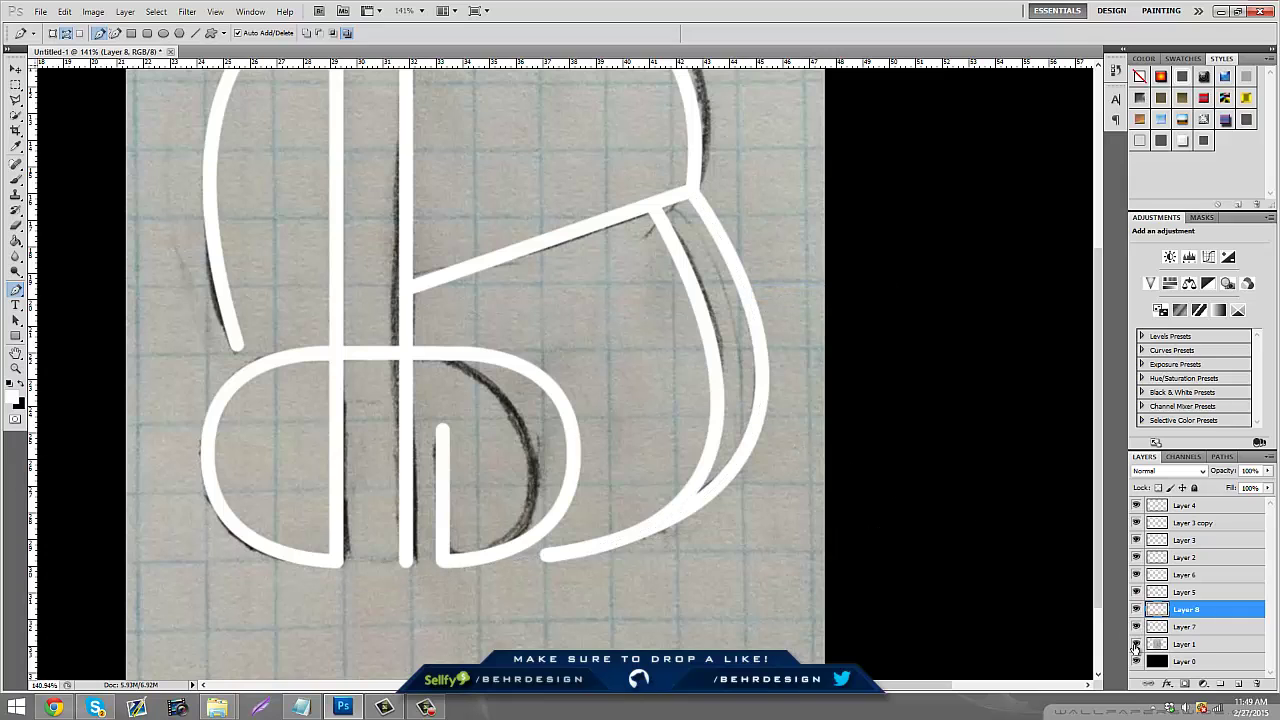
{"action": "left_click", "coordinate": [1136, 644]}
{"action": "left_click", "coordinate": [15, 368]}
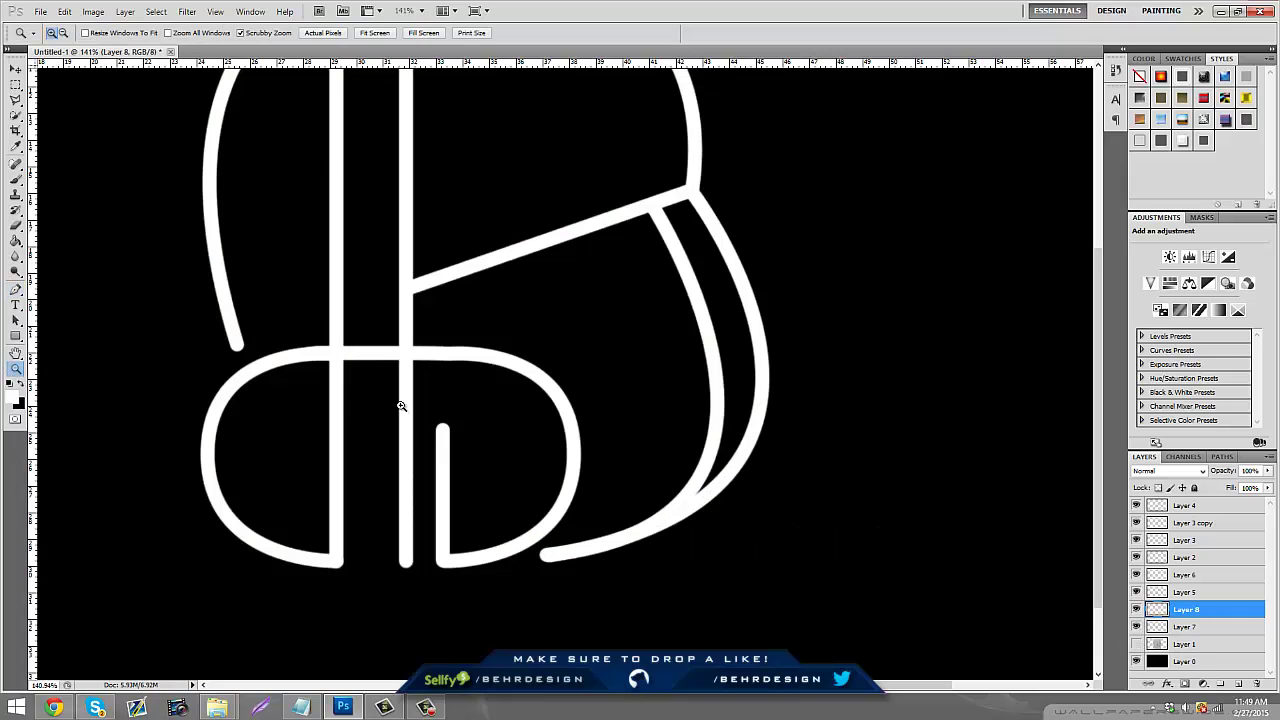
{"action": "left_click_drag", "start_coordinate": [400, 400], "coordinate": [330, 400]}
{"action": "left_click_drag", "start_coordinate": [617, 363], "coordinate": [580, 363]}
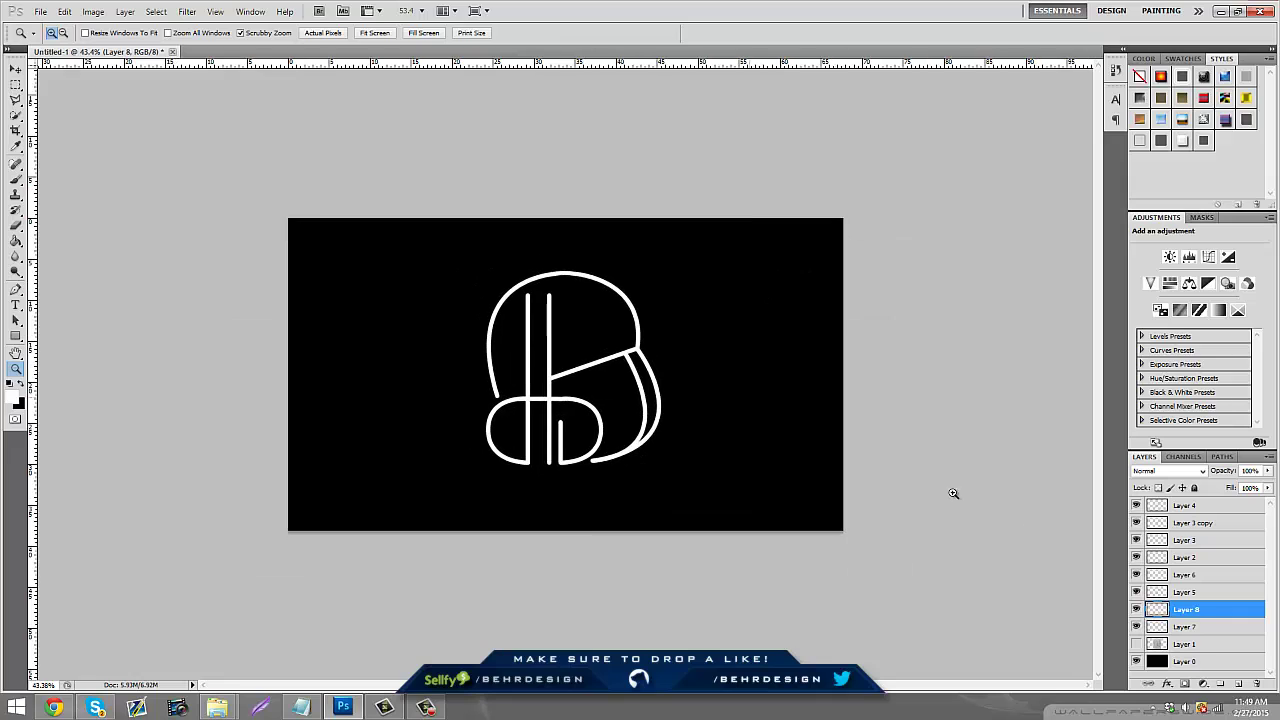
{"action": "left_click", "coordinate": [1136, 644]}
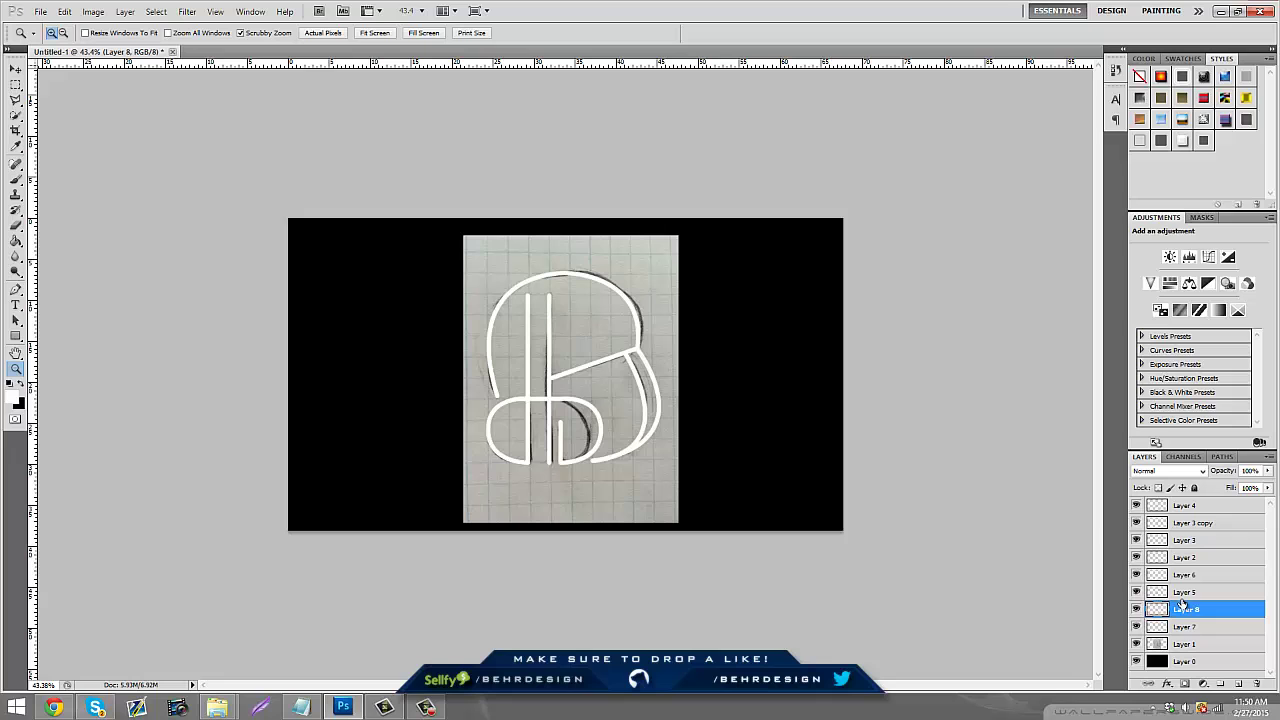
{"action": "left_click_drag", "start_coordinate": [591, 318], "coordinate": [642, 293]}
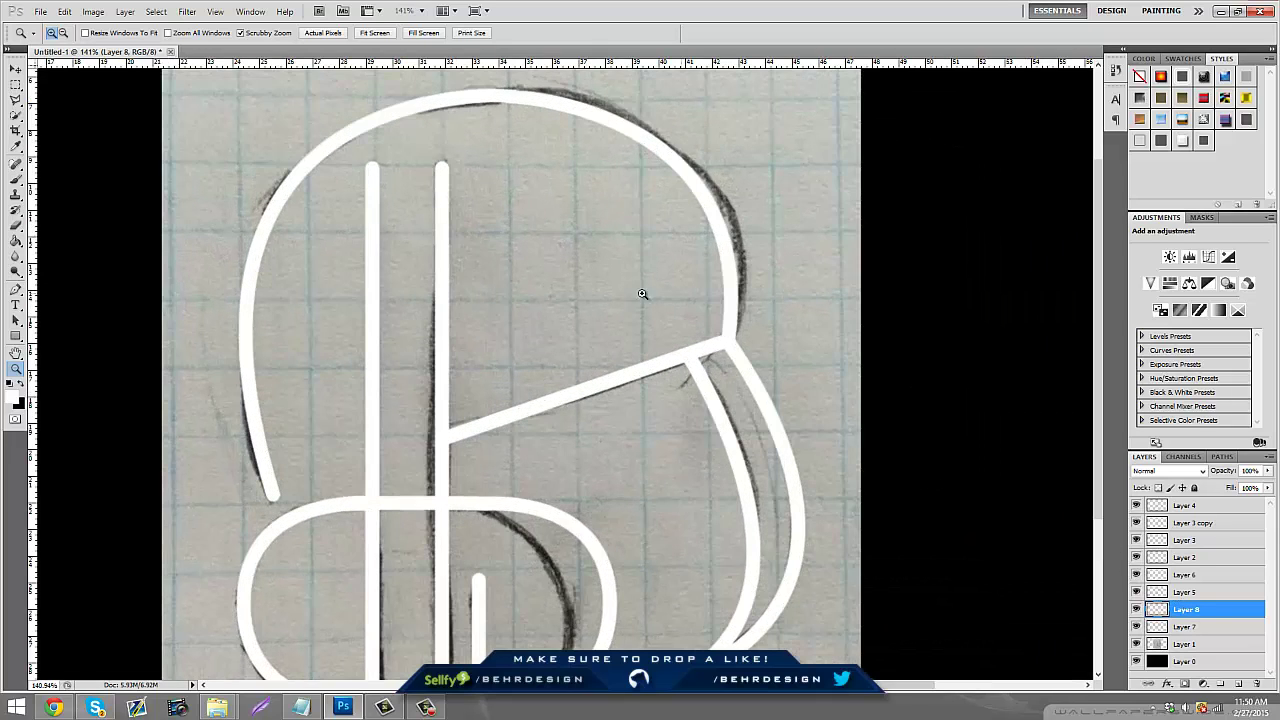
{"action": "scroll", "coordinate": [600, 350], "scroll_direction": "down", "scroll_amount": 1}
{"action": "key", "text": "v"}
{"action": "left_click_drag", "start_coordinate": [834, 352], "coordinate": [820, 352]}
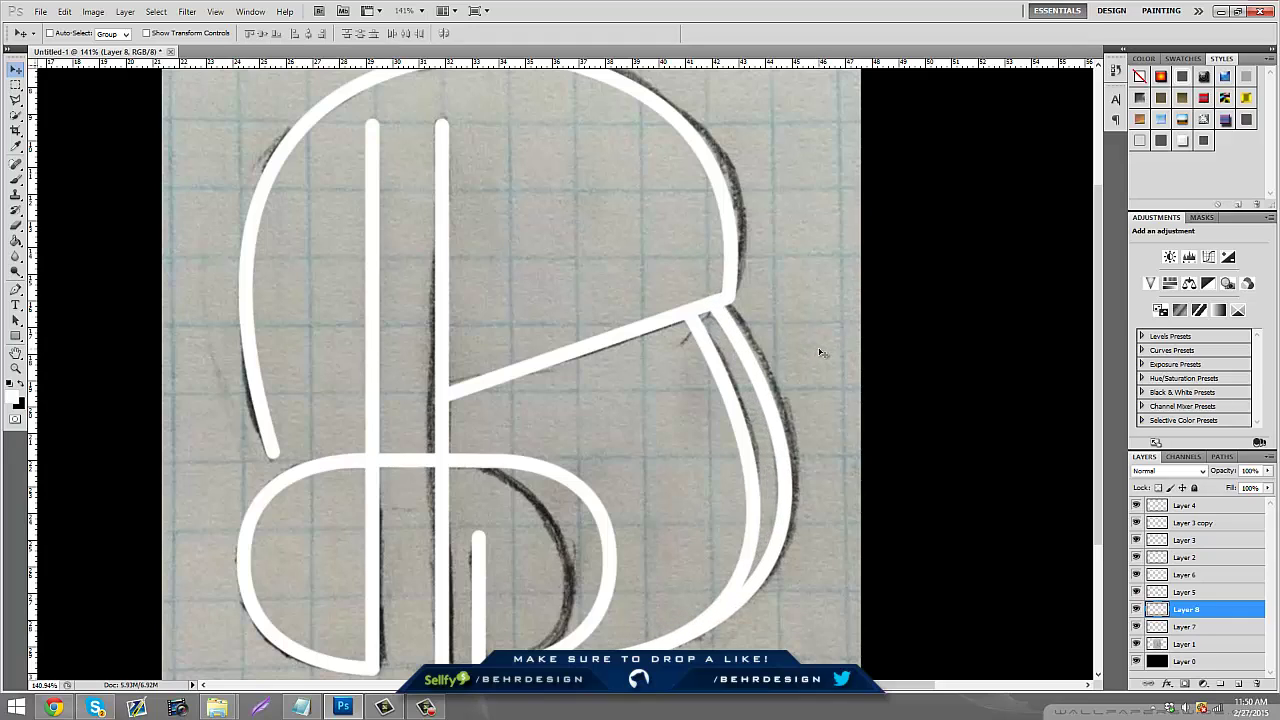
{"action": "scroll", "coordinate": [30, 128], "scroll_direction": "down", "scroll_amount": 2}
{"action": "left_click", "coordinate": [15, 100]}
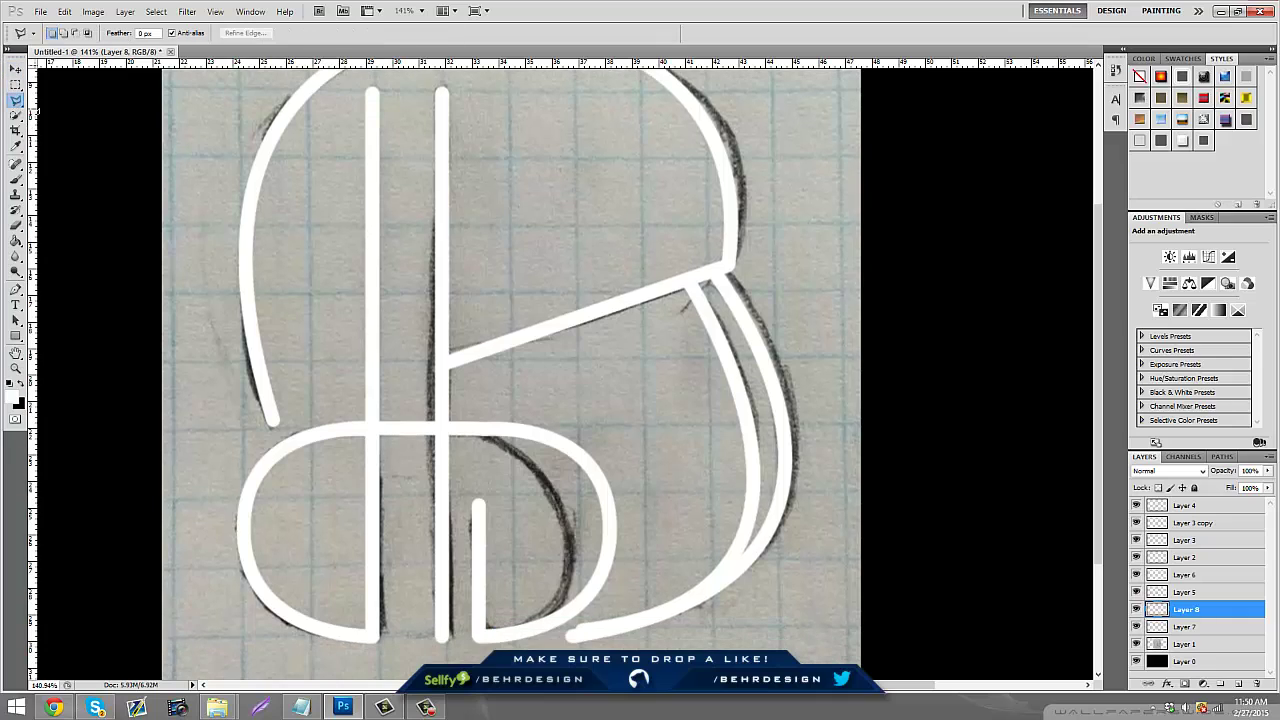
{"action": "left_click", "coordinate": [365, 346]}
{"action": "left_click", "coordinate": [733, 578]}
{"action": "left_click", "coordinate": [660, 625]}
{"action": "double_click", "coordinate": [575, 640]}
{"action": "key", "text": "Delete"}
{"action": "key", "text": "ctrl+z"}
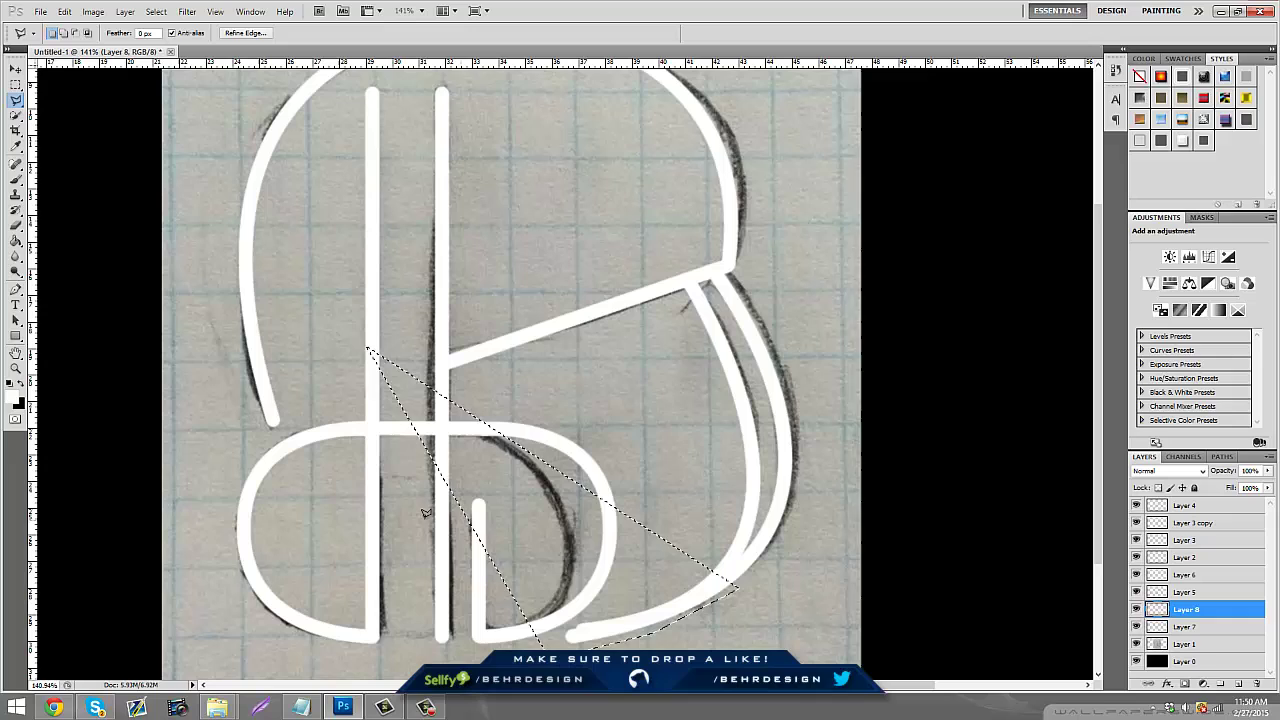
{"action": "key", "text": "m"}
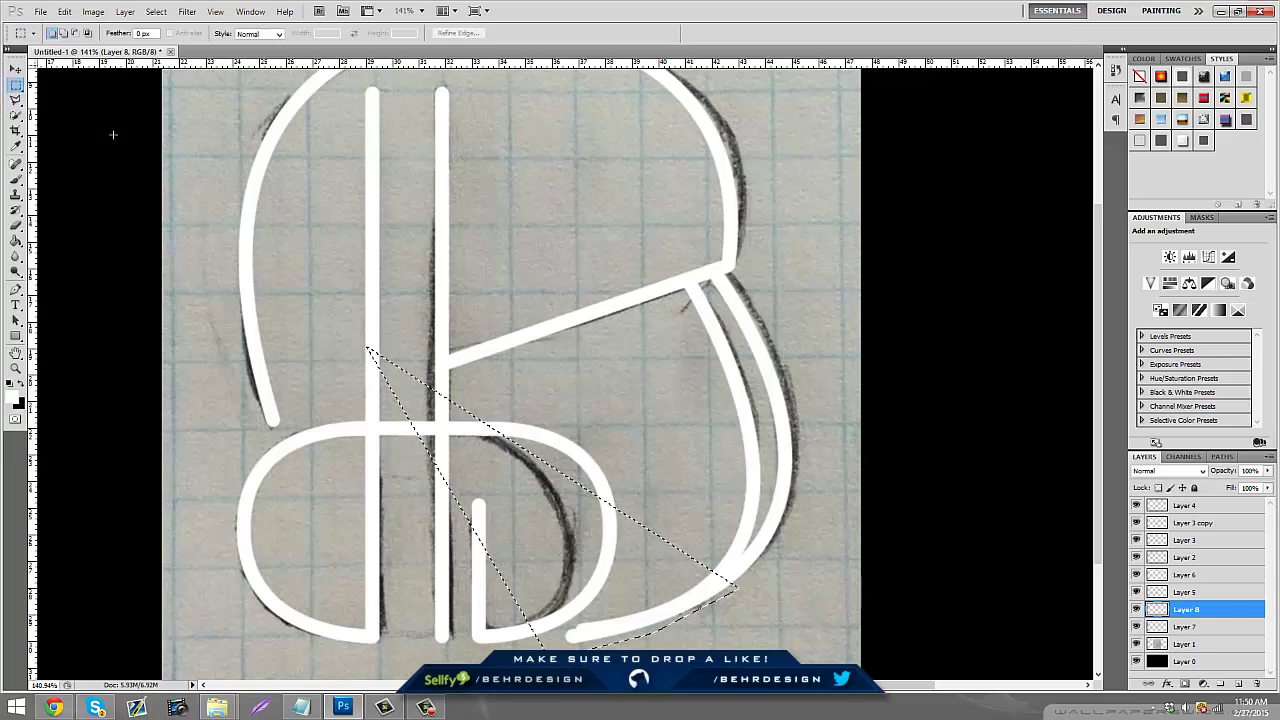
{"action": "key", "text": "ctrl+d"}
{"action": "scroll", "coordinate": [539, 338], "scroll_direction": "down", "scroll_amount": 4}
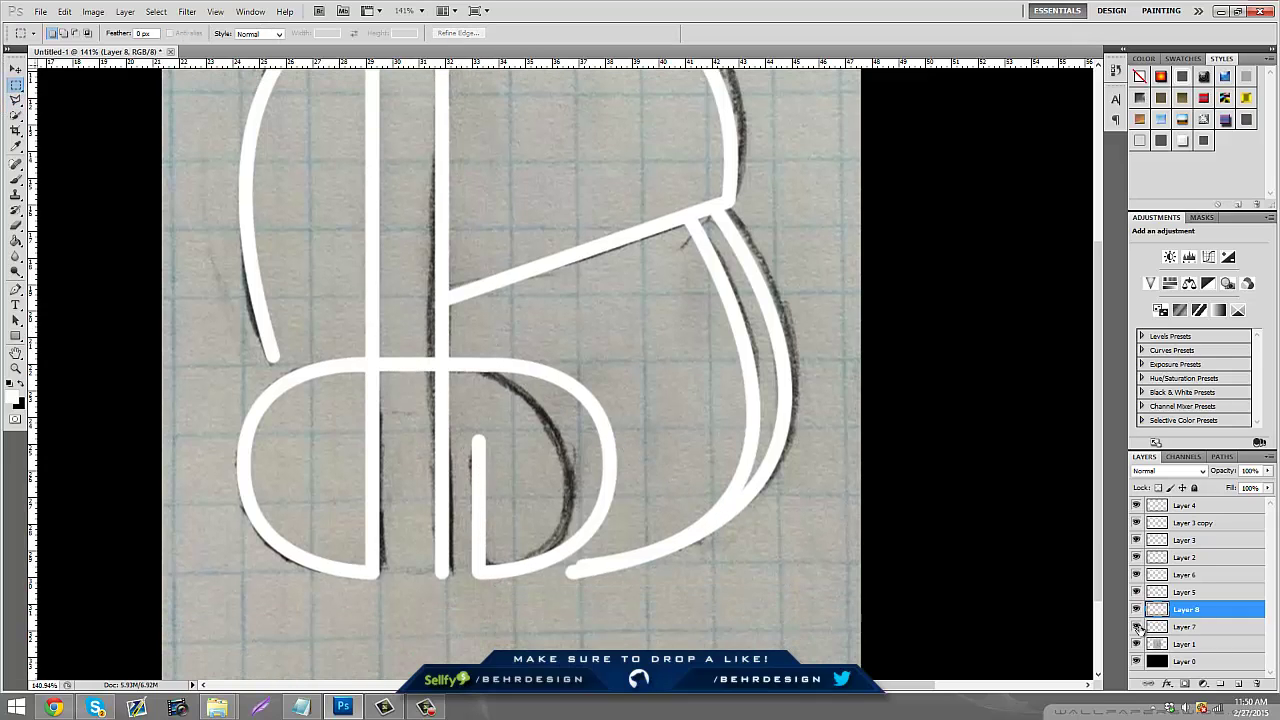
{"action": "left_click", "coordinate": [1136, 626]}
{"action": "left_click", "coordinate": [1136, 626]}
{"action": "left_click", "coordinate": [1205, 627]}
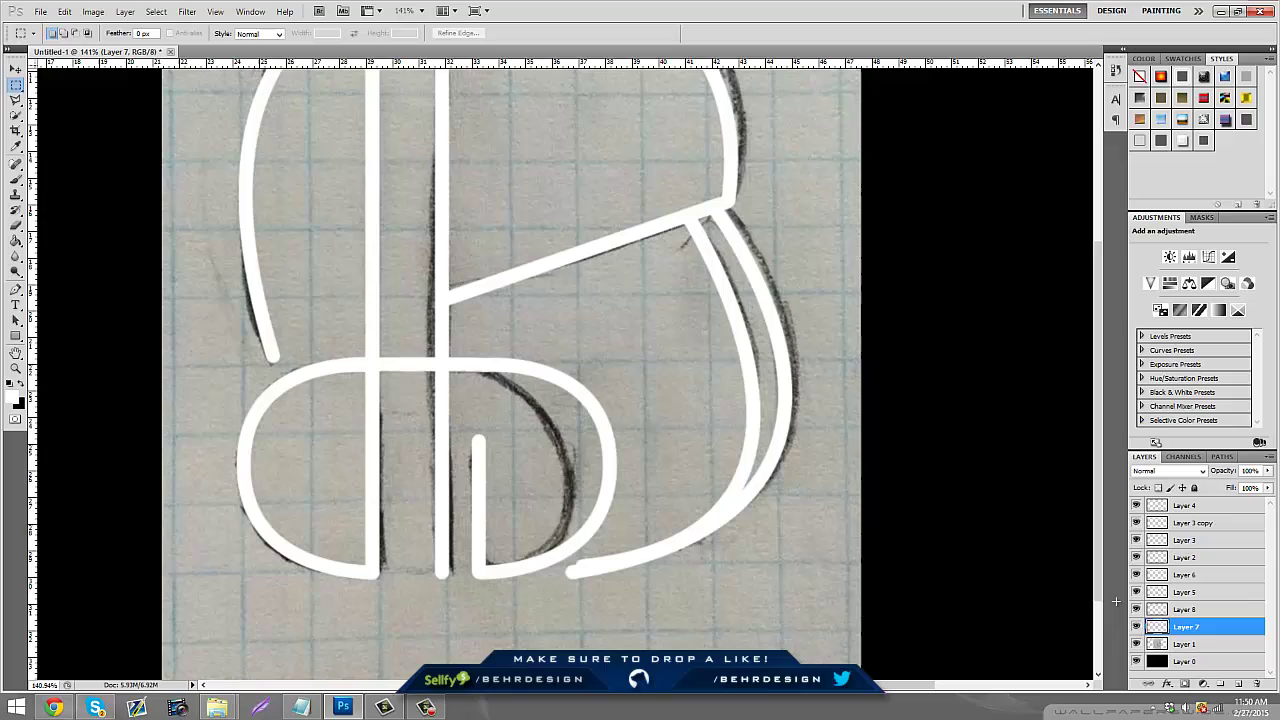
{"action": "left_click", "coordinate": [16, 100]}
{"action": "left_click", "coordinate": [452, 434]}
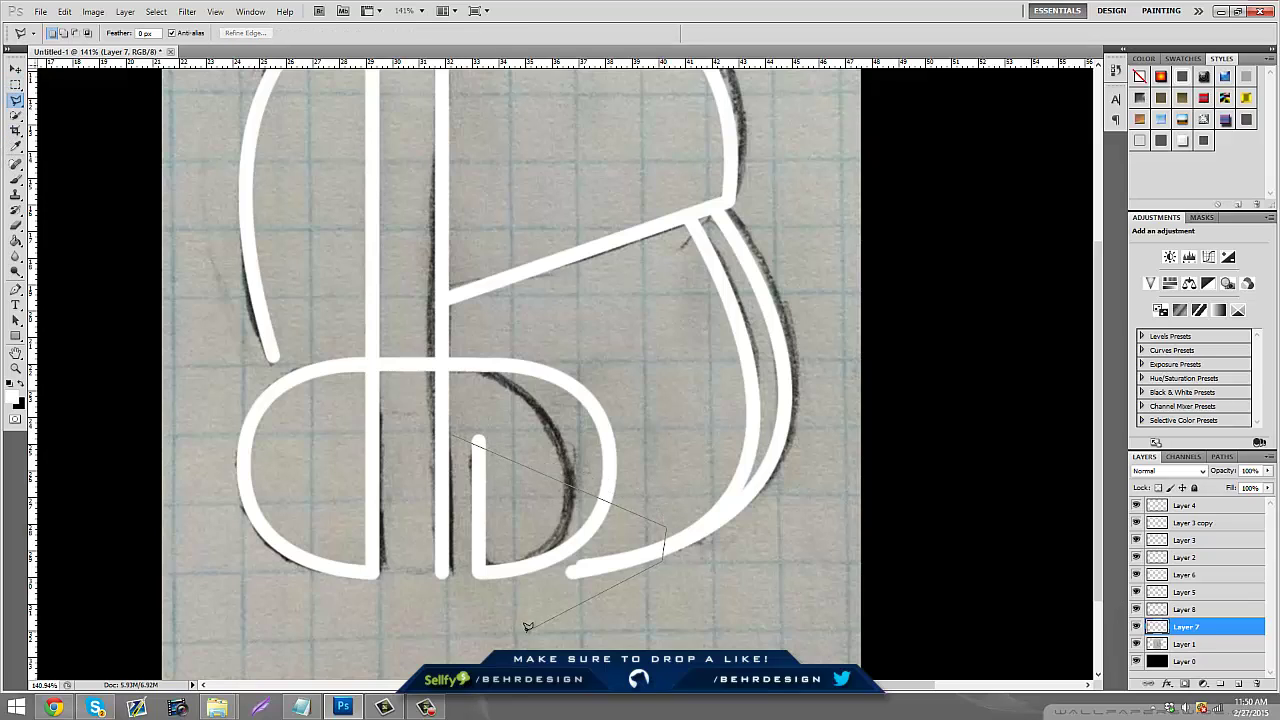
{"action": "key", "text": "Escape"}
{"action": "left_click", "coordinate": [453, 437]}
{"action": "left_click", "coordinate": [665, 524]}
{"action": "left_click", "coordinate": [663, 563]}
{"action": "left_click", "coordinate": [525, 630]}
{"action": "left_click", "coordinate": [453, 437]}
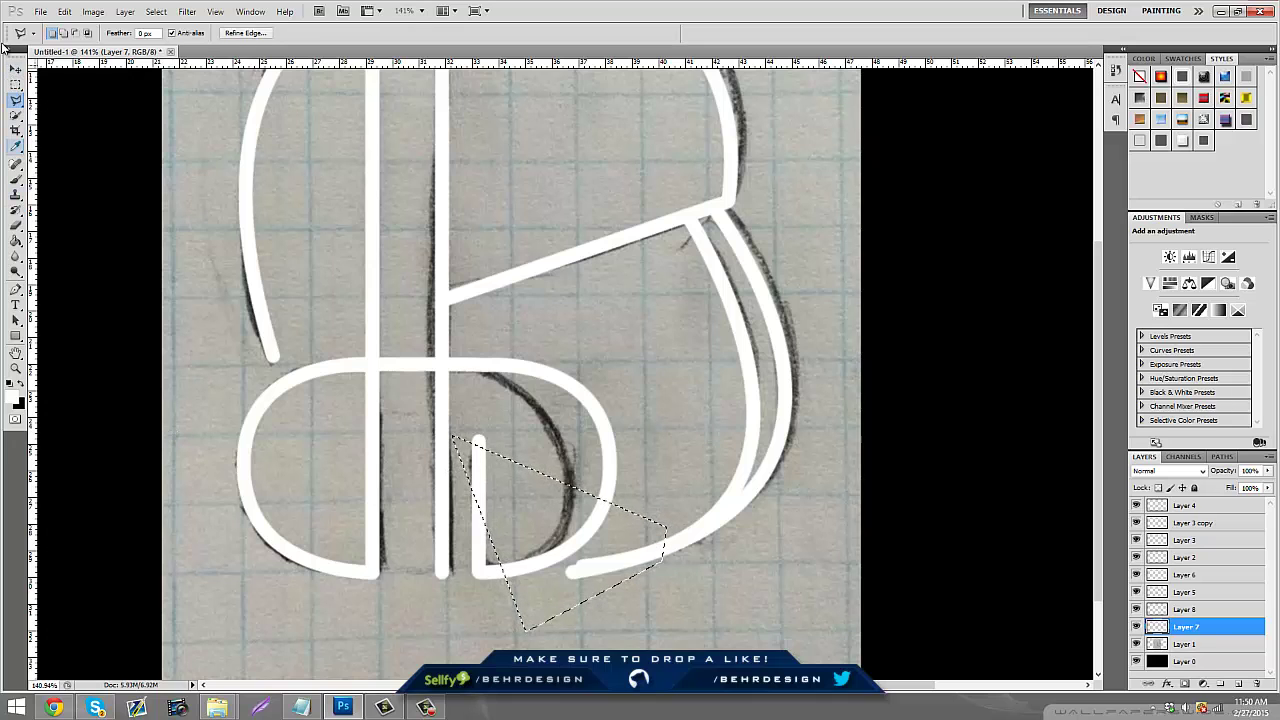
{"action": "left_click", "coordinate": [16, 85]}
{"action": "key", "text": "ctrl+d"}
Zoom in on the lower bowl and compare the curve by toggling Layer 7.
{"action": "left_click", "coordinate": [15, 368]}
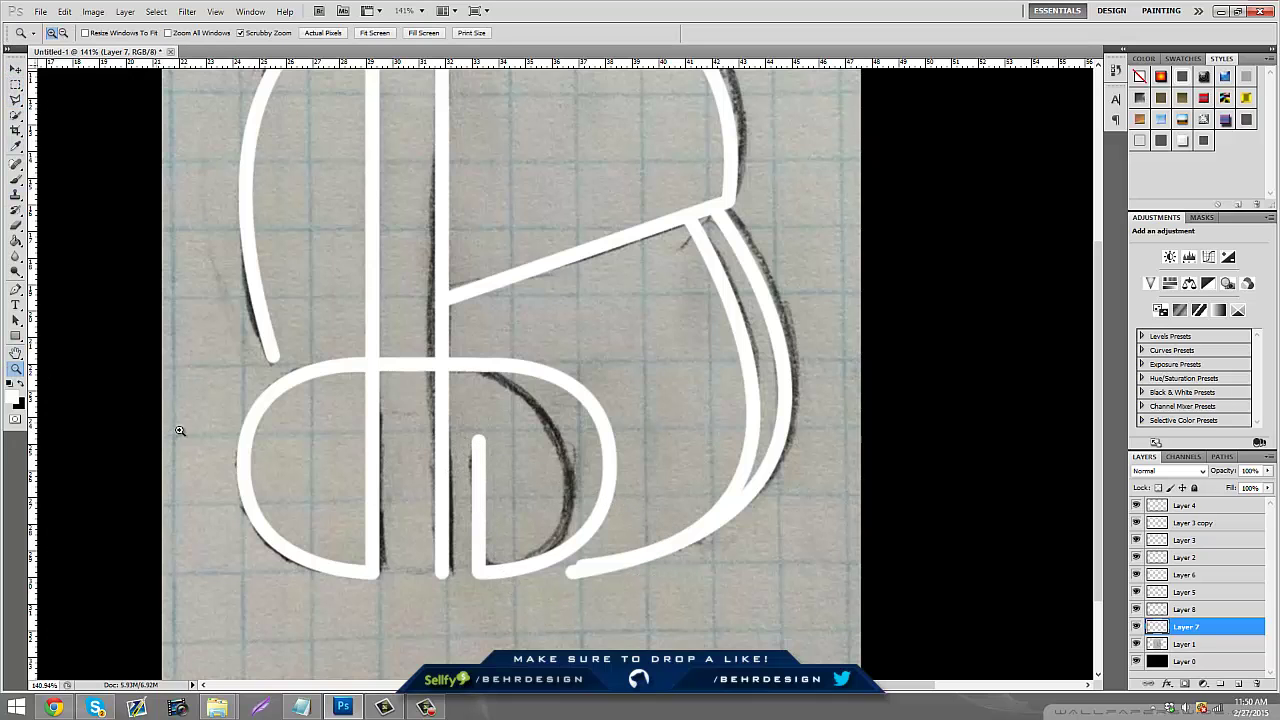
{"action": "left_click_drag", "start_coordinate": [655, 499], "coordinate": [931, 451]}
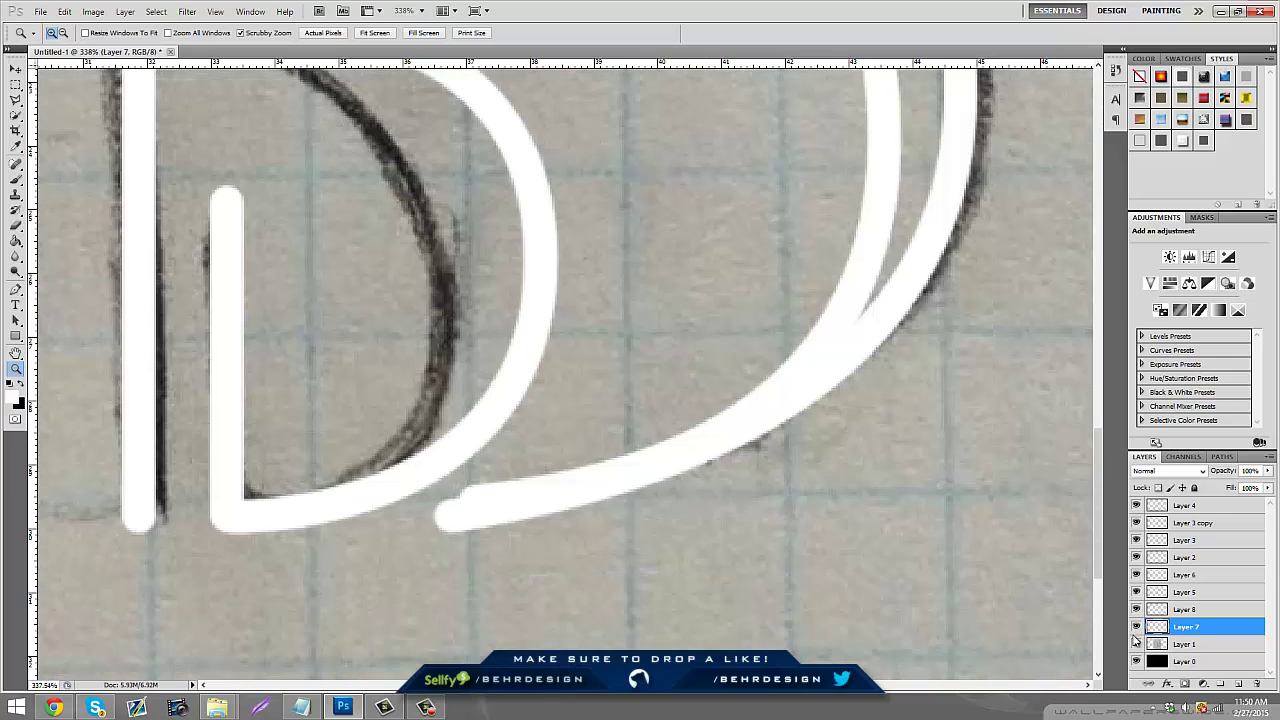
{"action": "left_click", "coordinate": [1136, 626]}
{"action": "left_click", "coordinate": [1136, 626]}
{"action": "left_click", "coordinate": [16, 240]}
{"action": "left_click", "coordinate": [16, 225]}
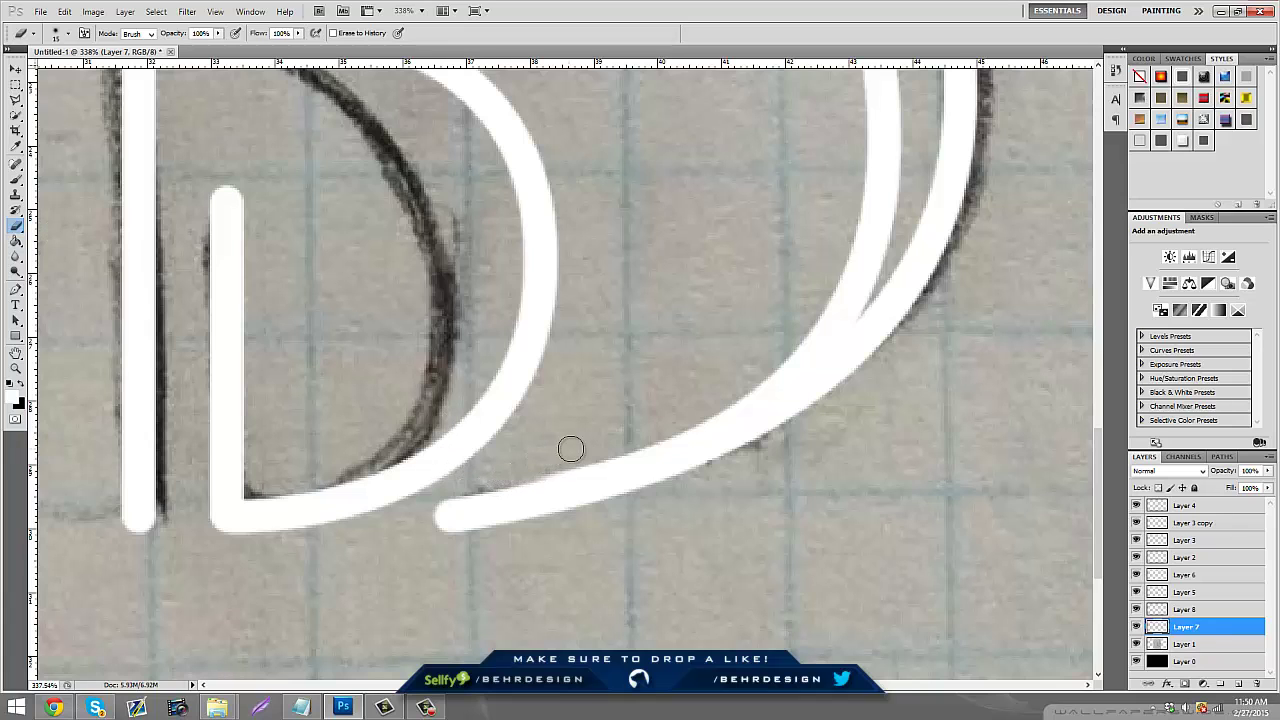
Zoom out, hide the pencil sketch, and select Layers 4 through 7.
{"action": "left_click", "coordinate": [16, 369]}
{"action": "left_click_drag", "start_coordinate": [417, 374], "coordinate": [371, 371]}
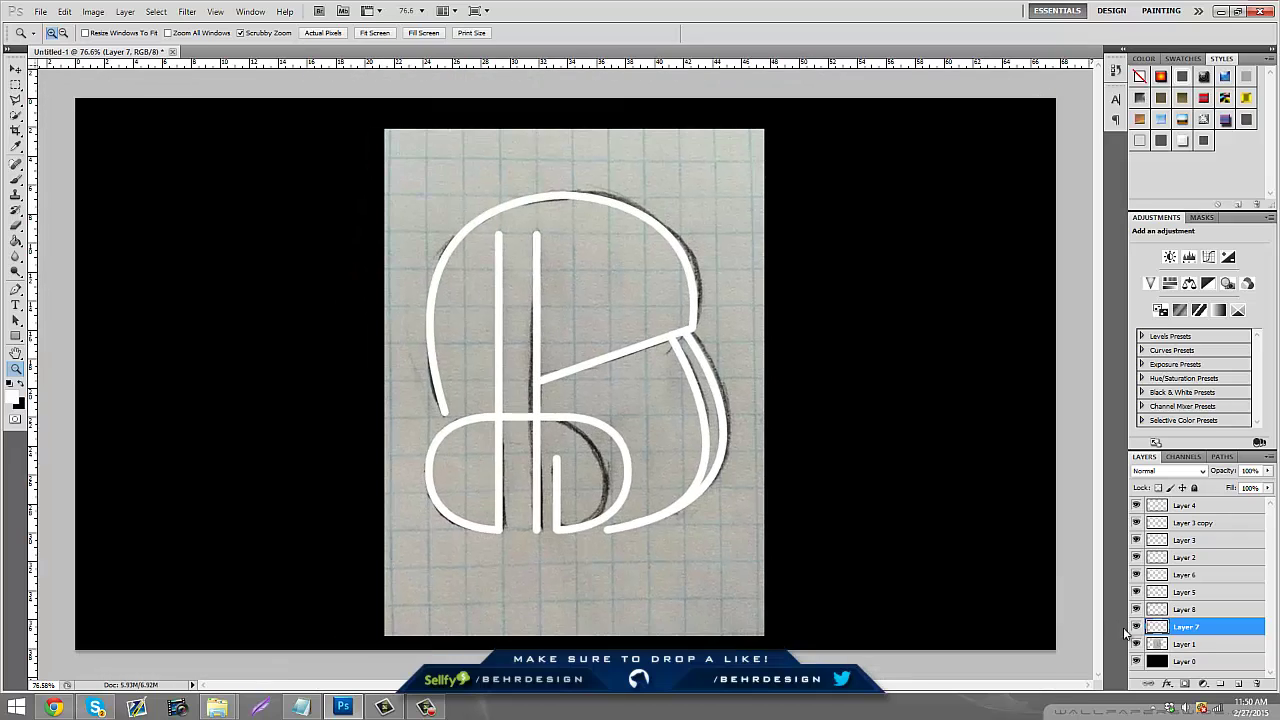
{"action": "left_click", "coordinate": [1136, 644]}
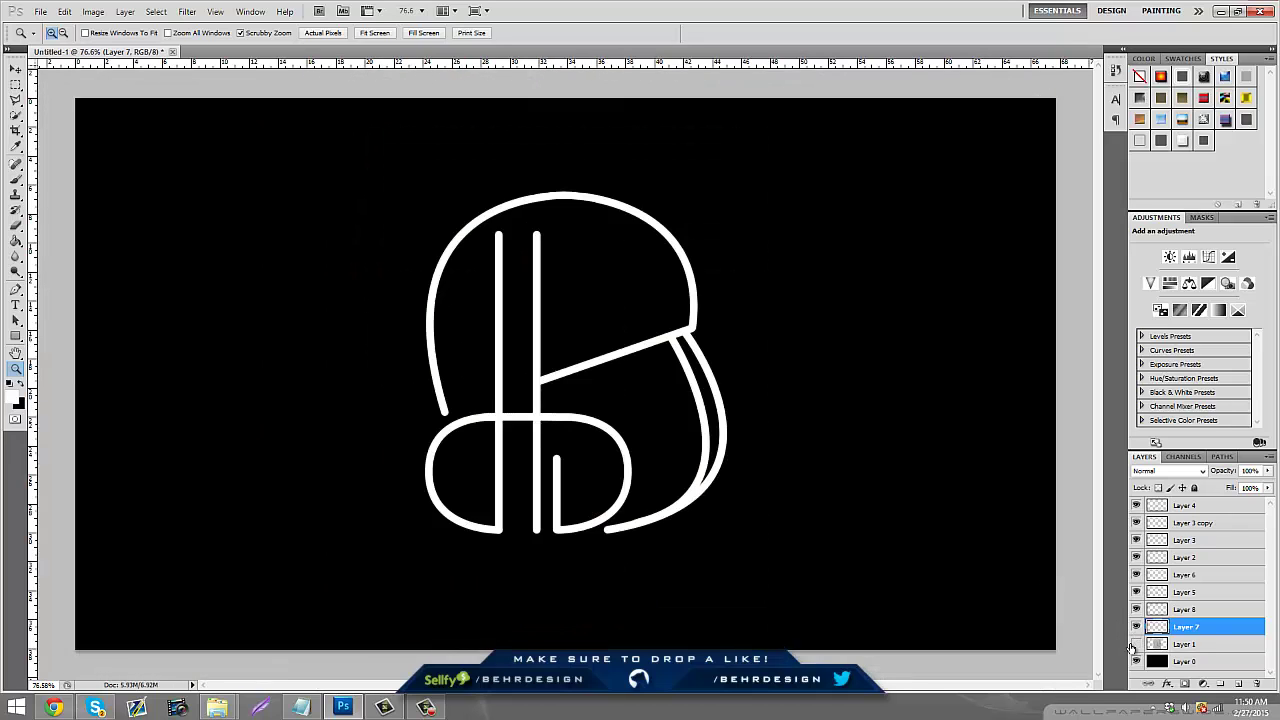
{"action": "left_click", "coordinate": [1135, 645]}
{"action": "left_click", "coordinate": [1135, 645]}
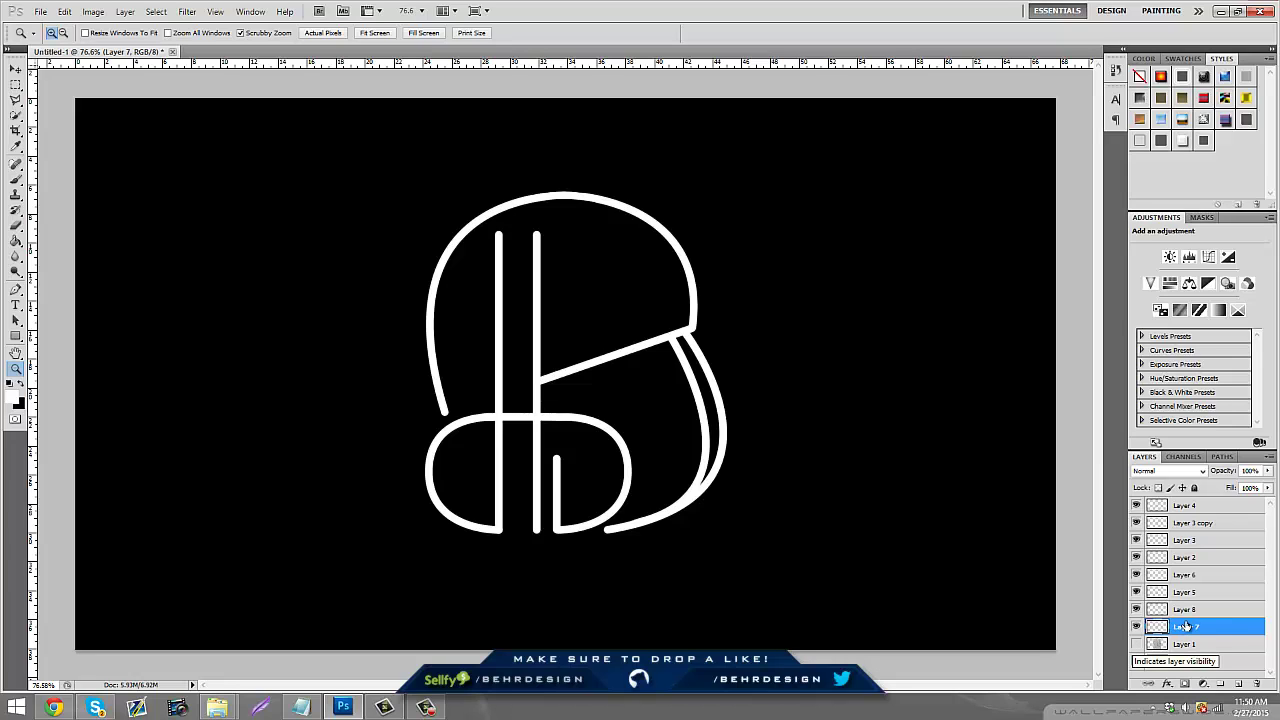
{"action": "left_click", "coordinate": [1215, 506], "text": "shift"}
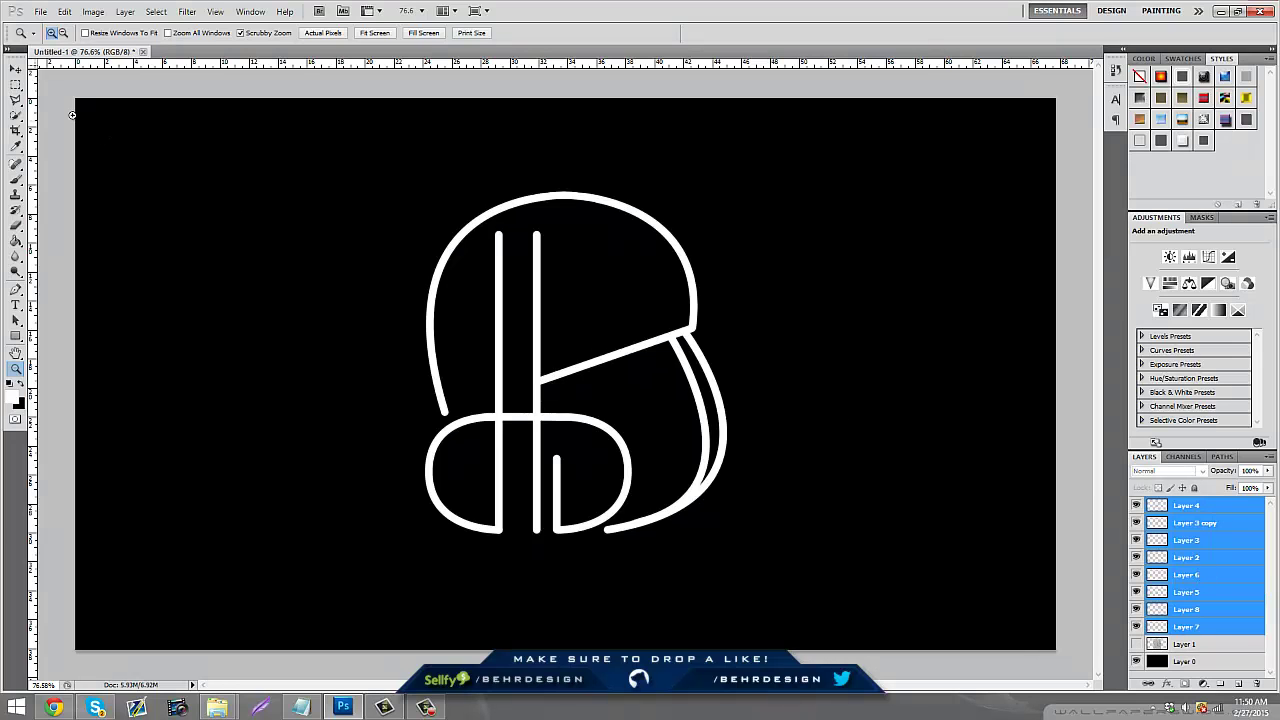
Shift the B strokes left and merge Layers 4–7 into Layer 4.
{"action": "left_click", "coordinate": [15, 68]}
{"action": "mouse_move", "coordinate": [517, 384]}
{"action": "left_mouse_down"}
{"action": "mouse_move", "coordinate": [317, 354]}
{"action": "mouse_move", "coordinate": [405, 370]}
{"action": "left_mouse_up"}
{"action": "right_click", "coordinate": [1213, 590]}
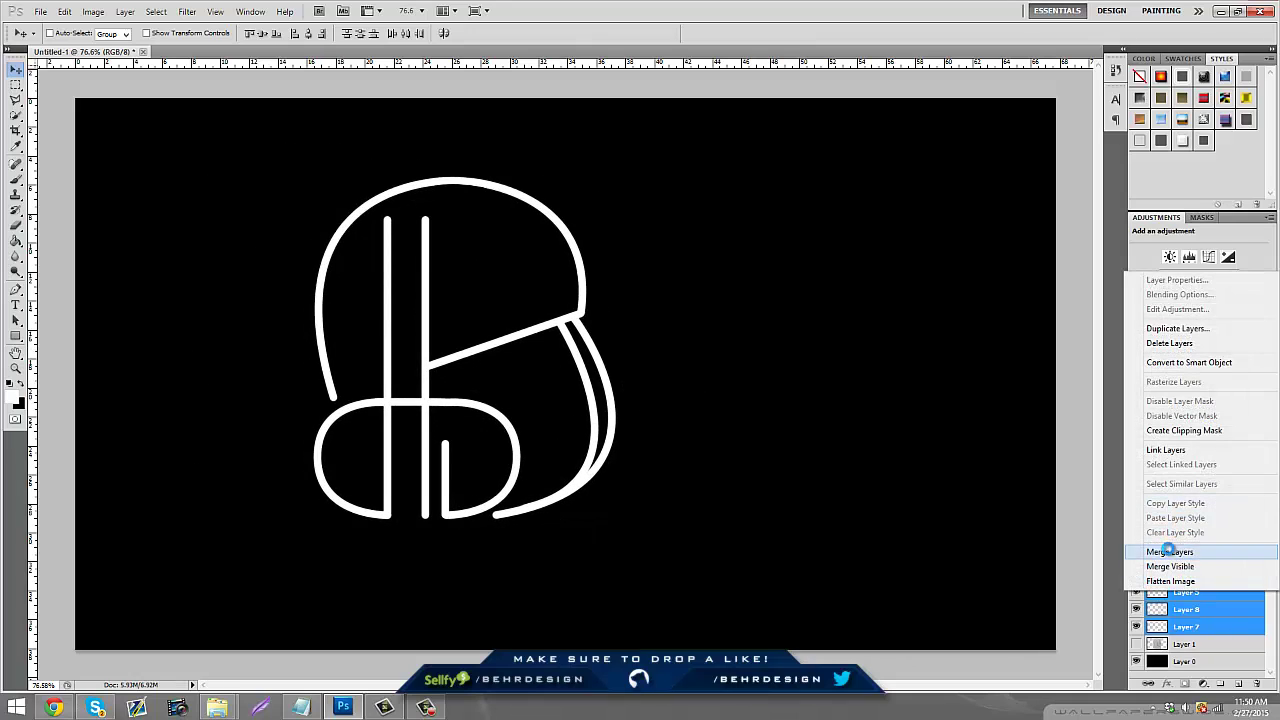
{"action": "left_click", "coordinate": [1168, 546]}
{"action": "left_click", "coordinate": [1135, 506]}
{"action": "left_click", "coordinate": [1135, 506]}
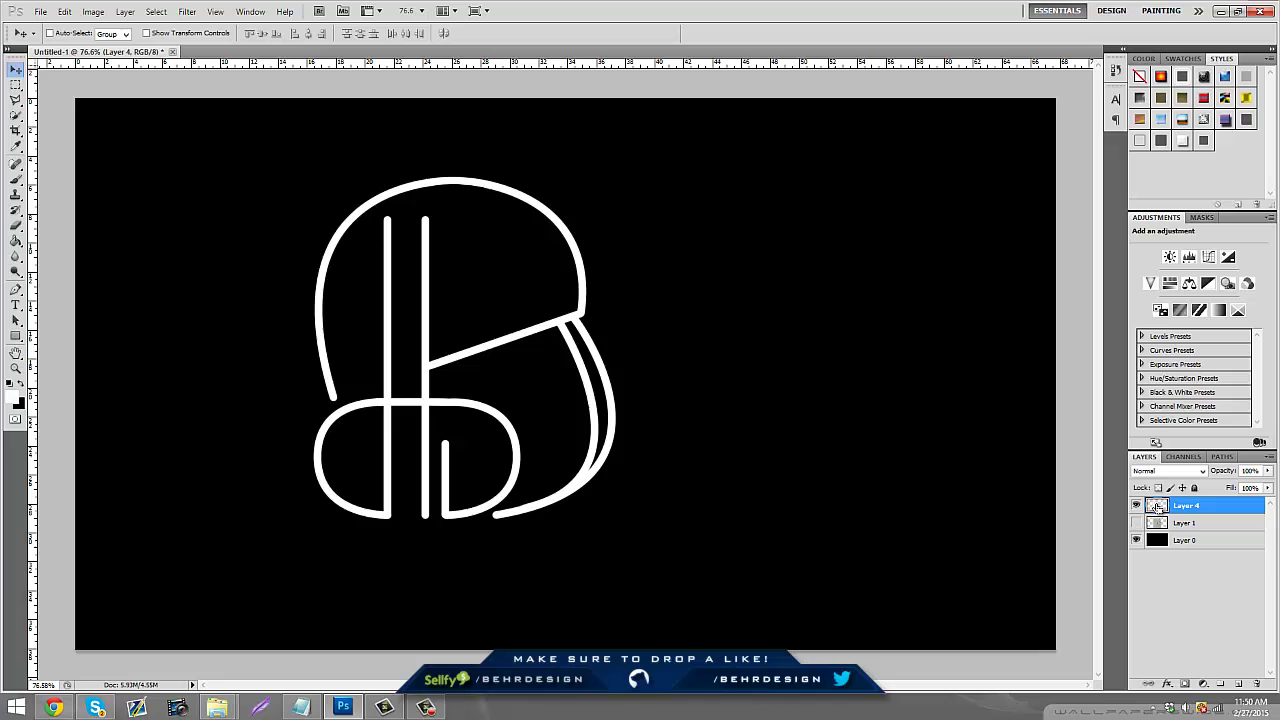
Load Layer 4's pixels as a selection and turn it into a work path.
{"action": "left_click", "coordinate": [1158, 508], "text": "ctrl"}
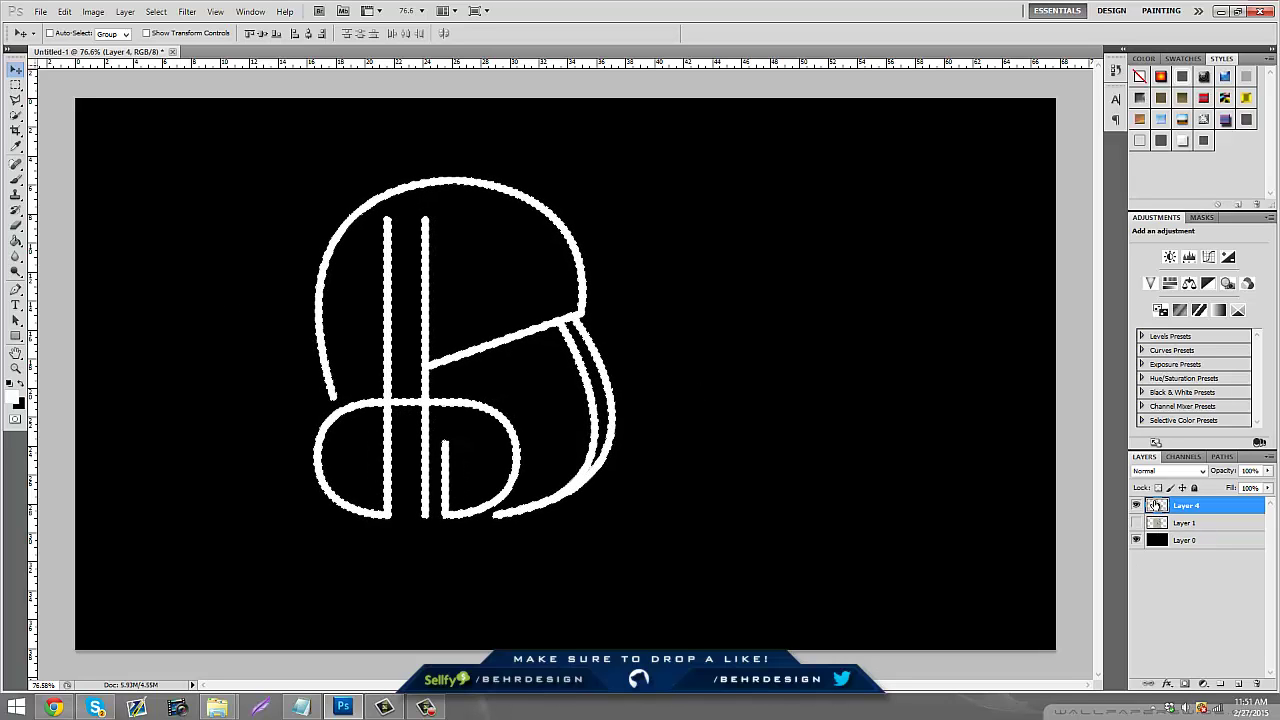
{"action": "left_click", "coordinate": [16, 86]}
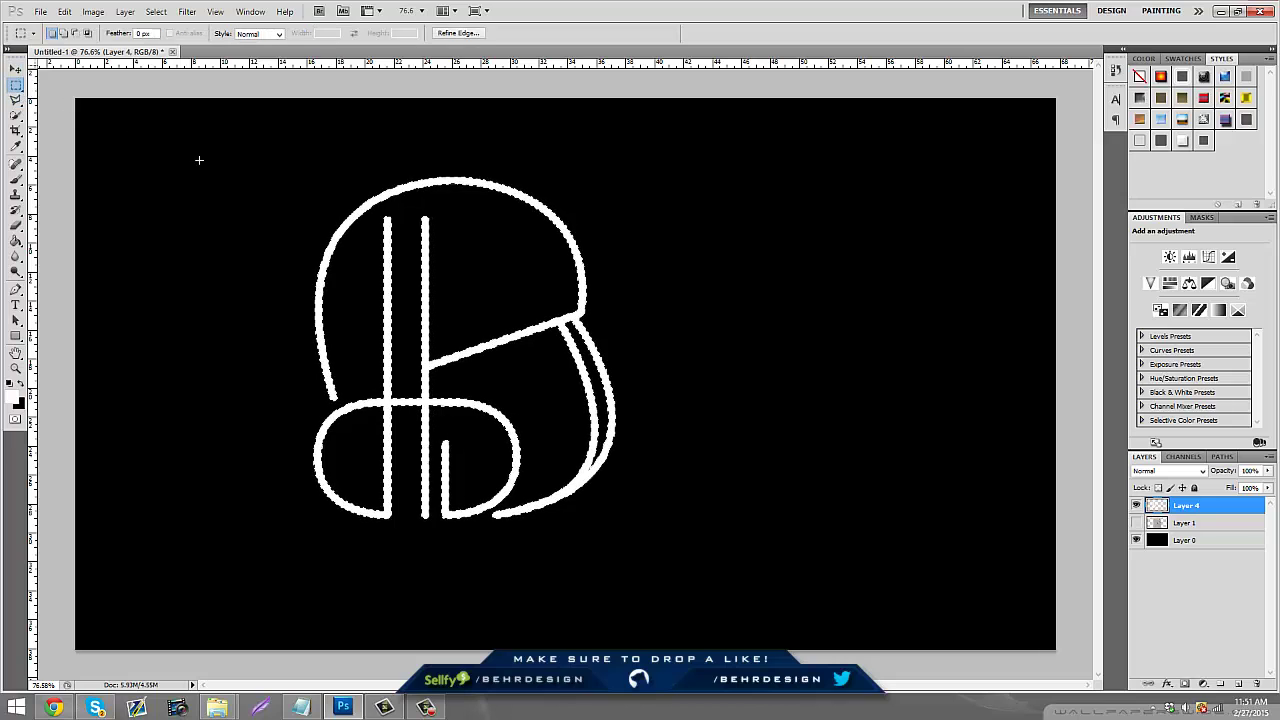
{"action": "right_click", "coordinate": [457, 359]}
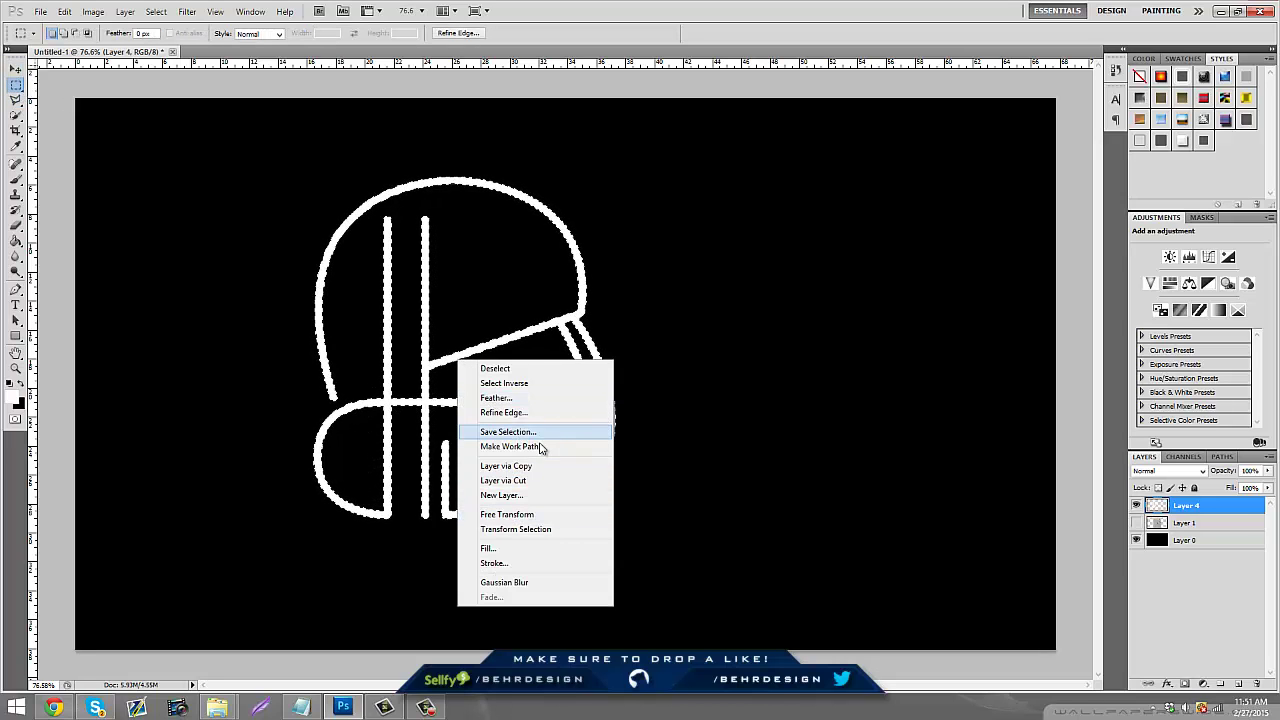
{"action": "left_click", "coordinate": [530, 446]}
{"action": "left_click", "coordinate": [694, 240]}
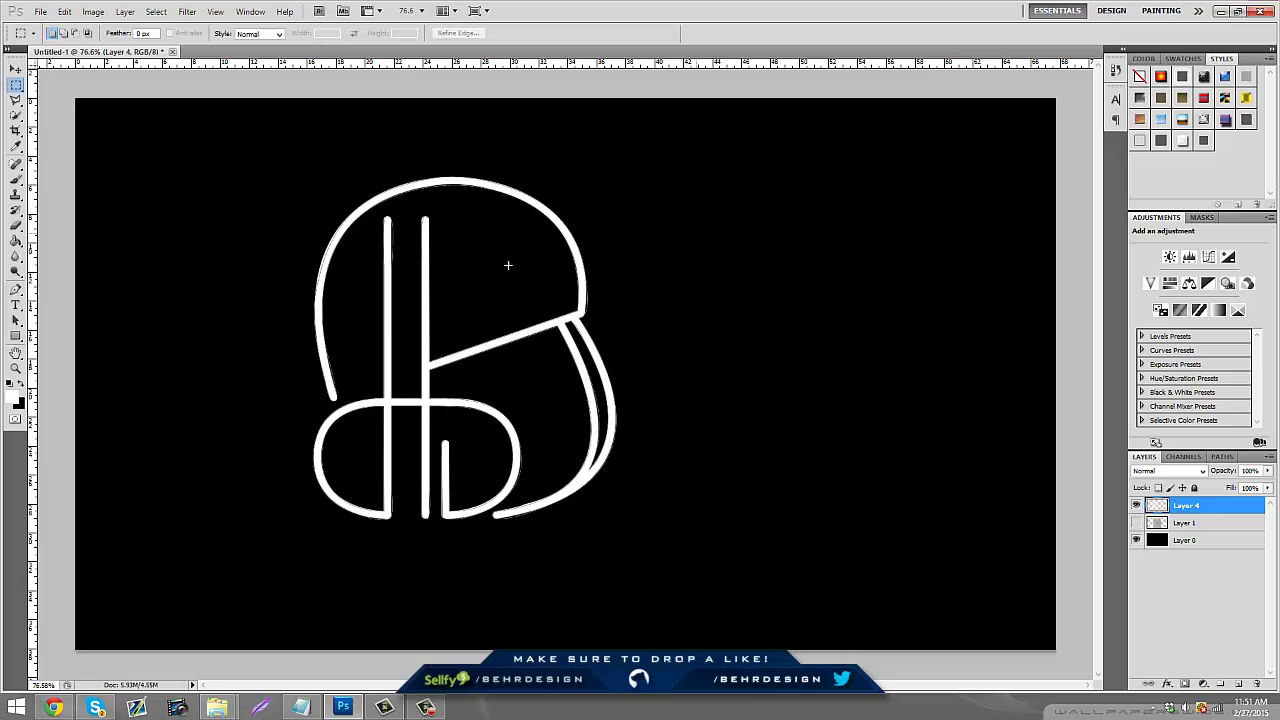
Fill the work path with the foreground colour on new Layer 5, then delete the path.
{"action": "left_click", "coordinate": [1238, 684]}
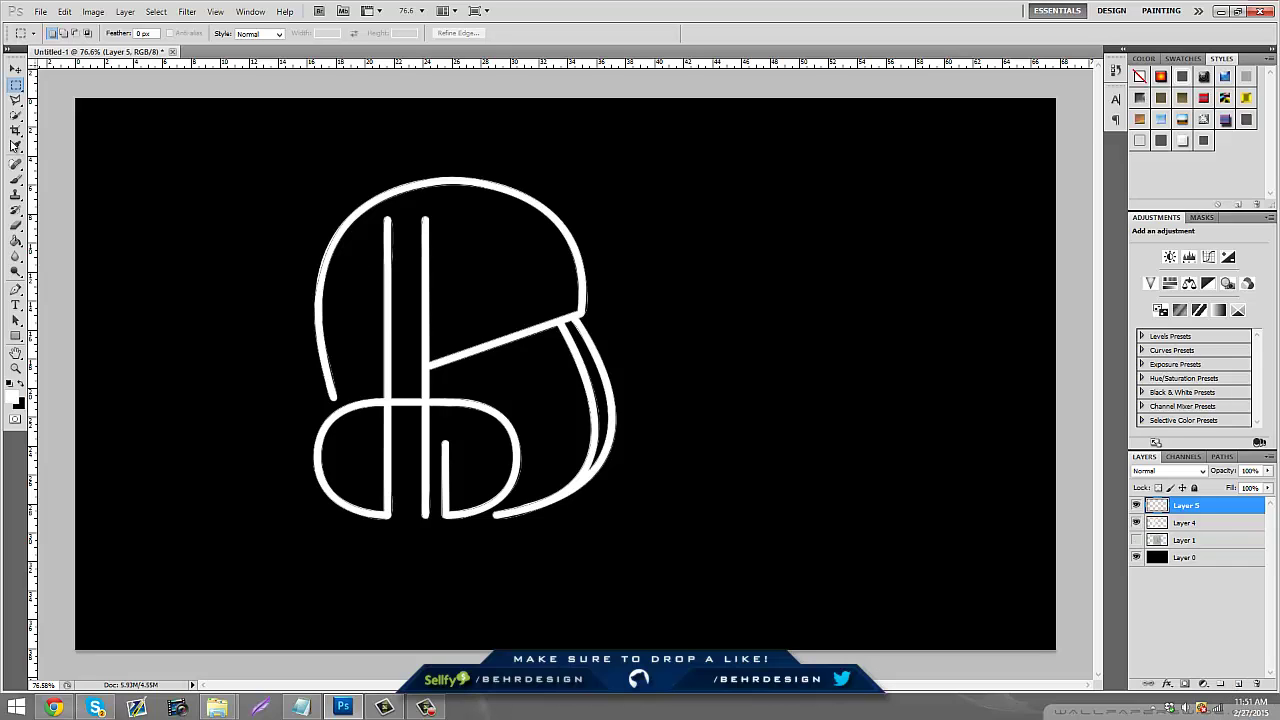
{"action": "left_click", "coordinate": [16, 290]}
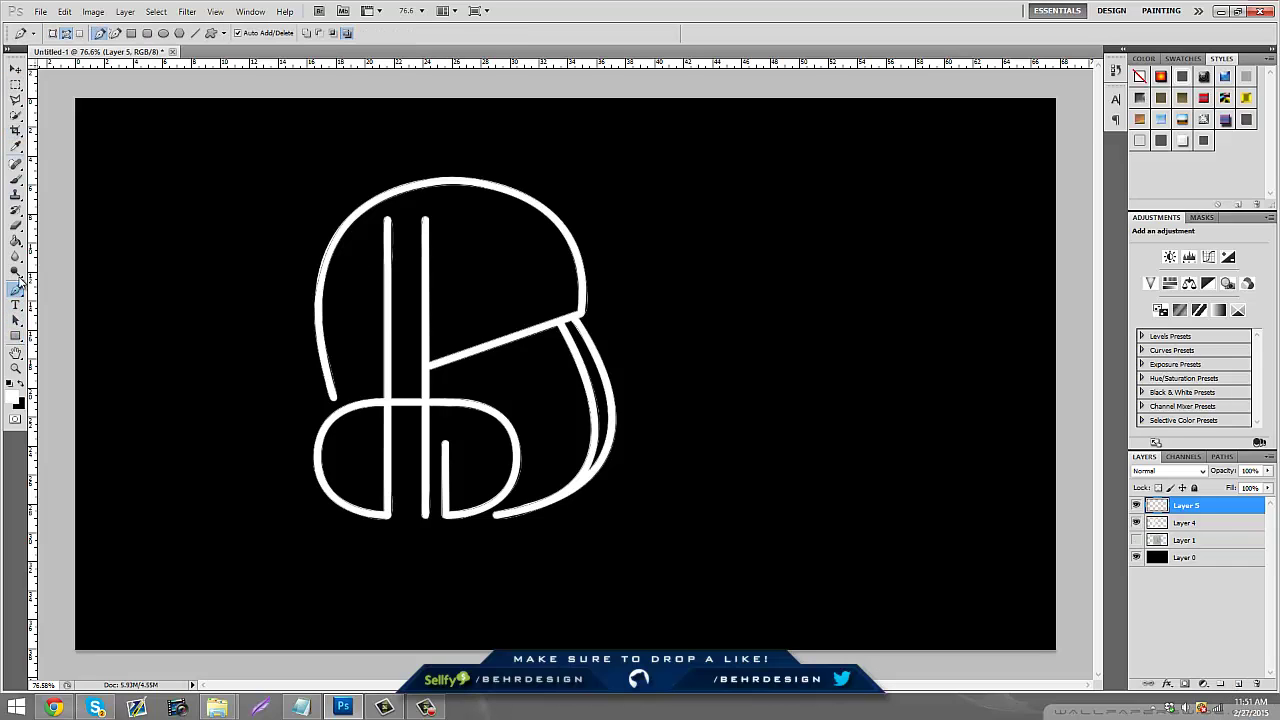
{"action": "right_click", "coordinate": [461, 379]}
{"action": "left_click", "coordinate": [558, 455]}
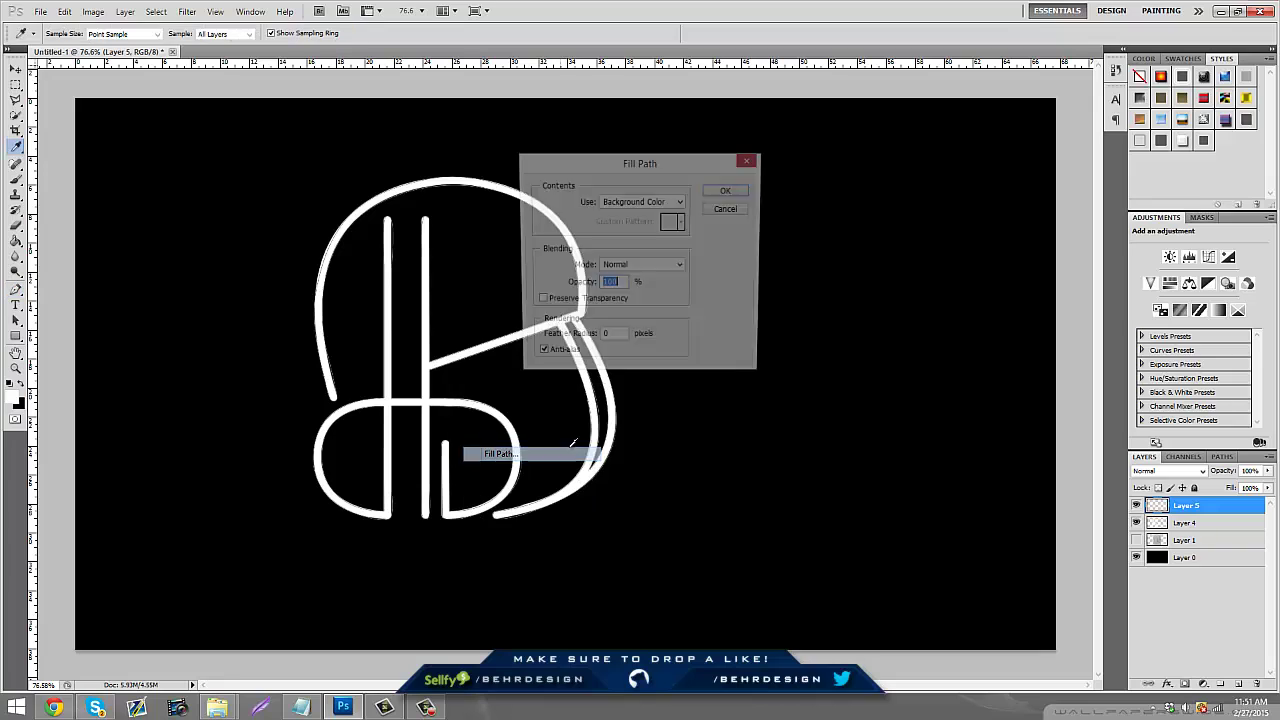
{"action": "left_click", "coordinate": [617, 204]}
{"action": "left_click", "coordinate": [617, 214]}
{"action": "left_click", "coordinate": [727, 191]}
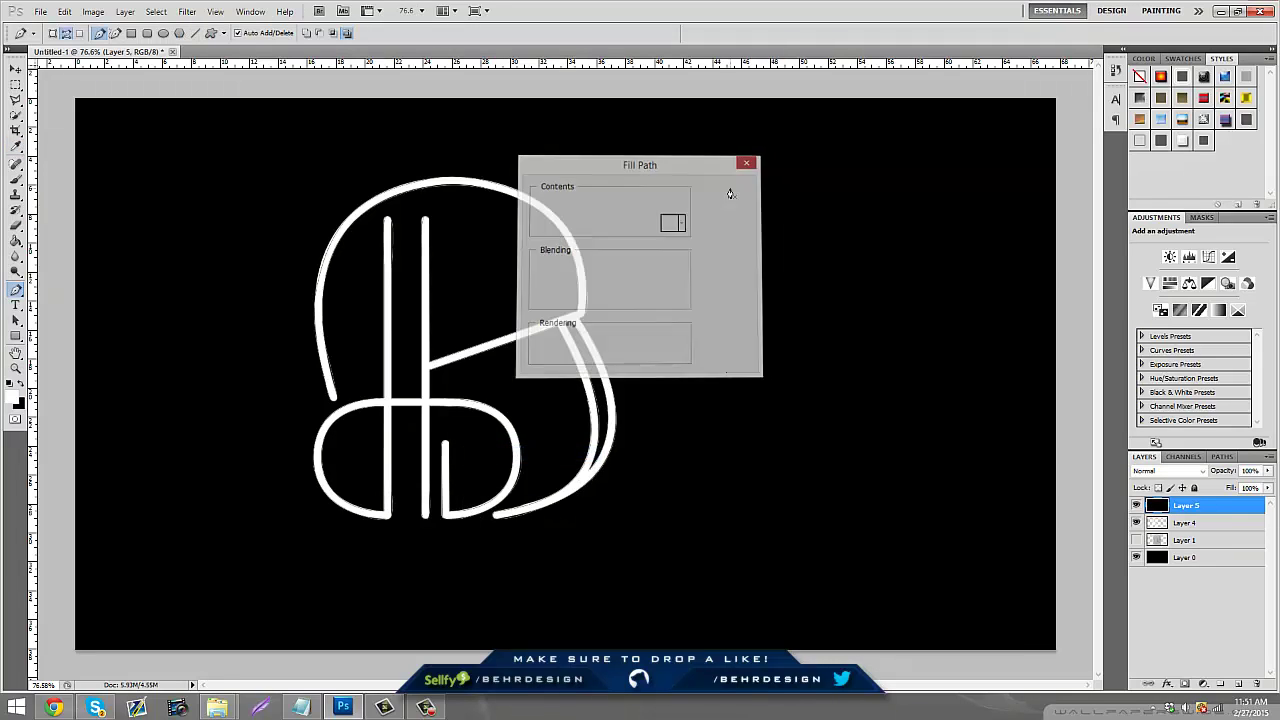
{"action": "right_click", "coordinate": [646, 258]}
{"action": "left_click", "coordinate": [670, 263]}
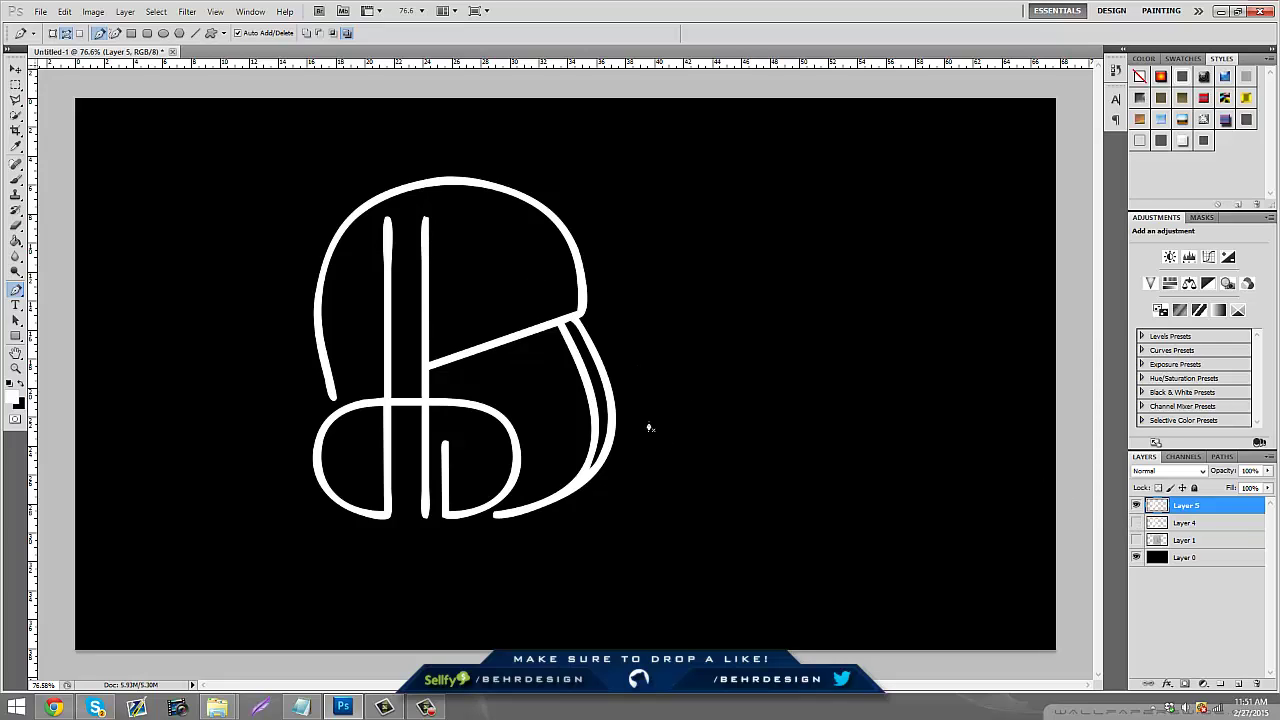
Hide Layer 5, make Layer 4 visible and active, and zoom into the B's top.
{"action": "left_click", "coordinate": [1136, 506]}
{"action": "left_click", "coordinate": [1136, 506]}
{"action": "left_click", "coordinate": [1136, 506]}
{"action": "left_click", "coordinate": [1136, 522]}
{"action": "left_click", "coordinate": [1190, 523]}
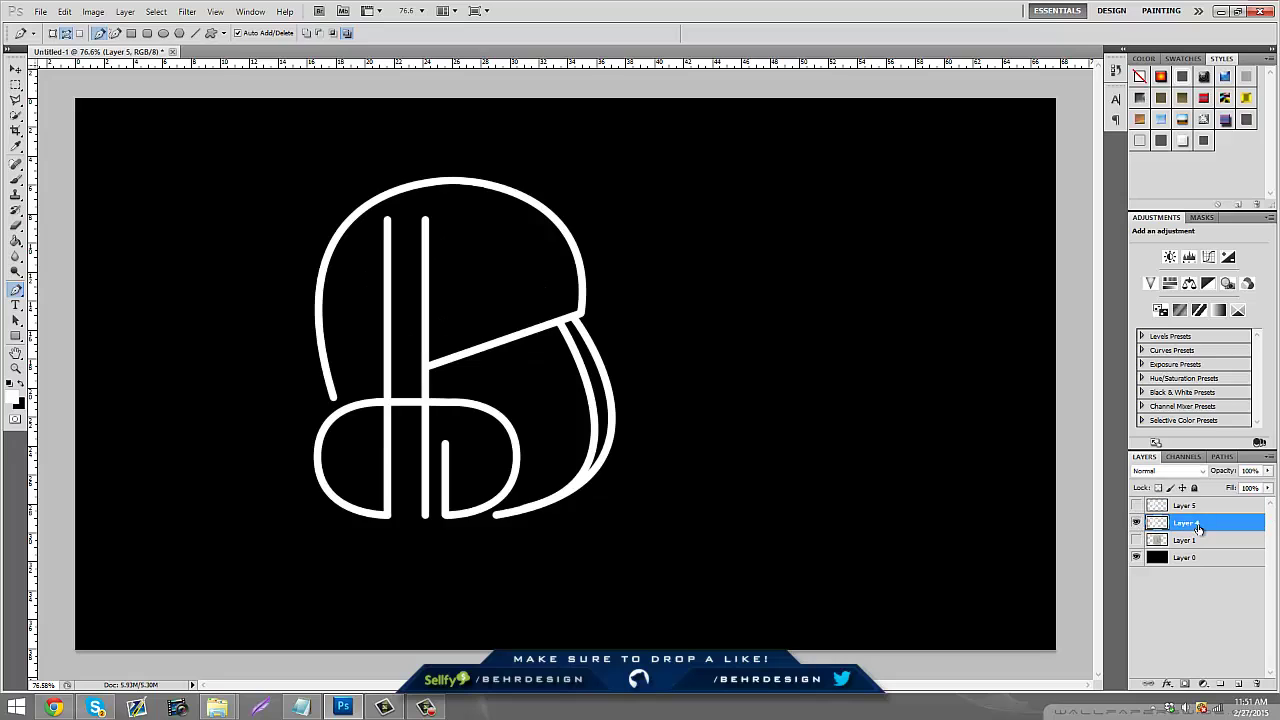
{"action": "left_click", "coordinate": [15, 369]}
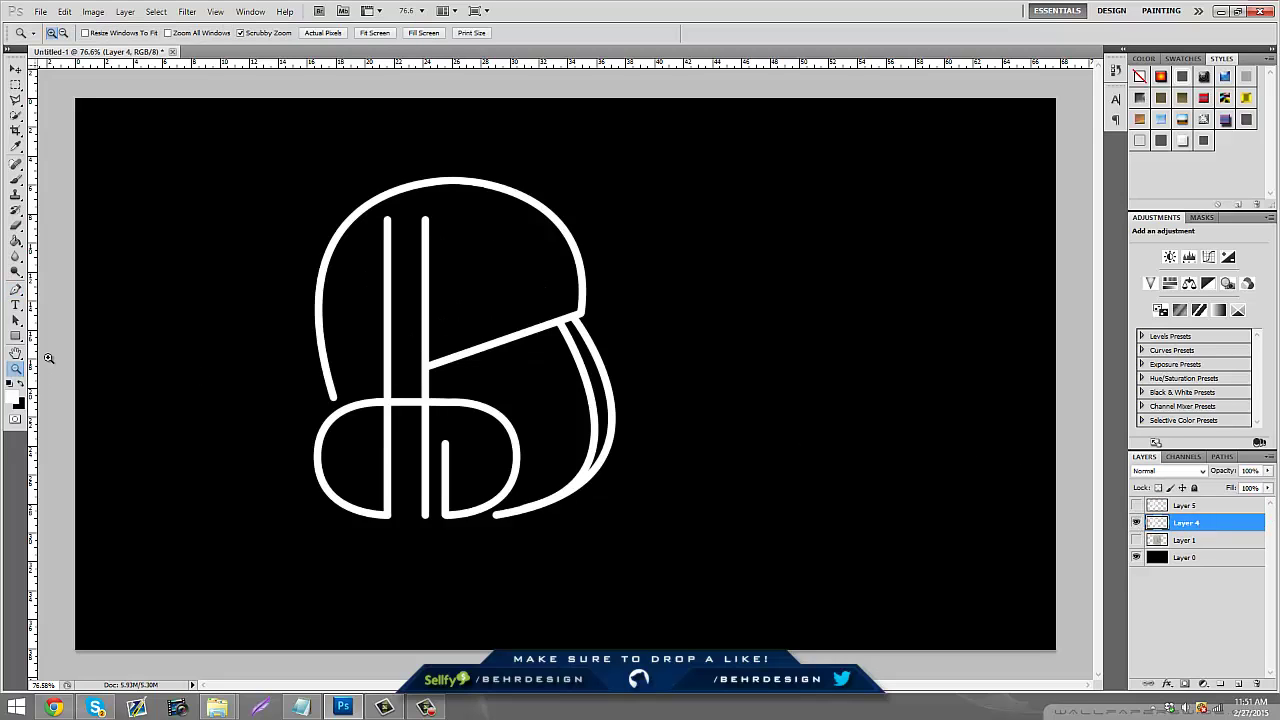
{"action": "left_click", "coordinate": [445, 203]}
Delete the tops of the two vertical strokes and select the stroke bottoms.
{"action": "left_click", "coordinate": [15, 85]}
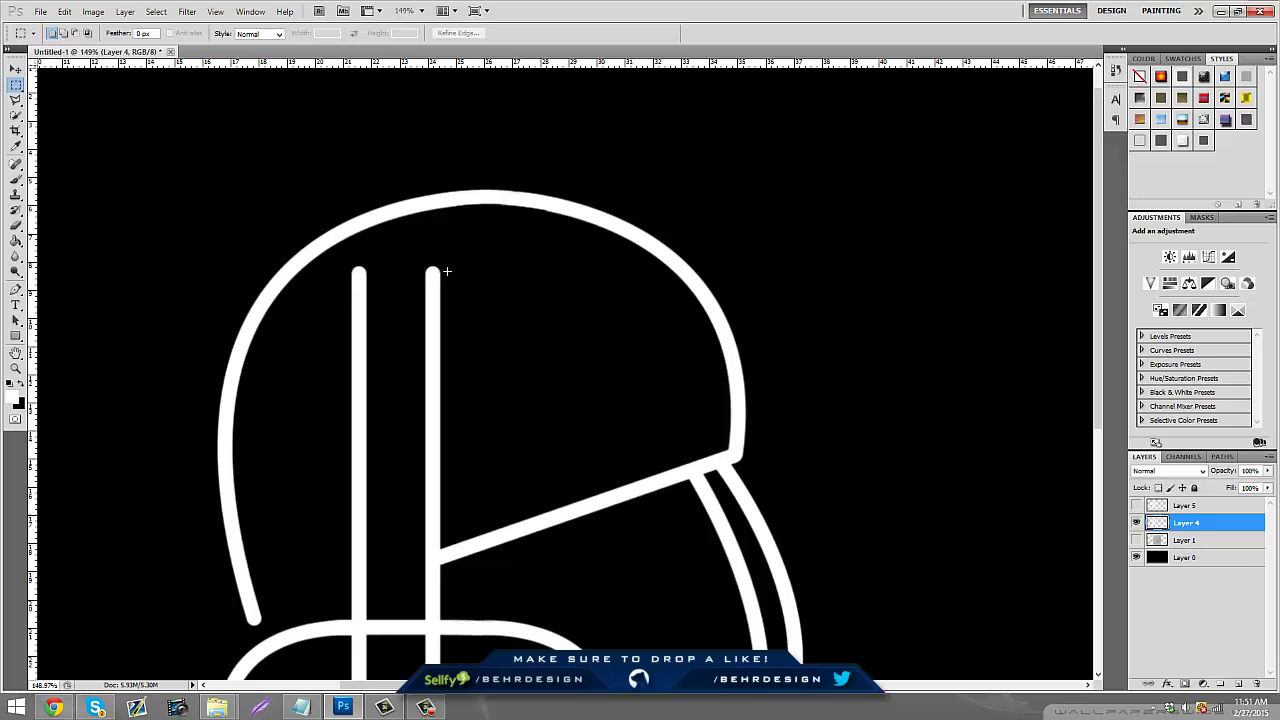
{"action": "left_click_drag", "start_coordinate": [471, 248], "coordinate": [337, 273]}
{"action": "key", "text": "Delete"}
{"action": "scroll", "coordinate": [391, 334], "scroll_direction": "down", "scroll_amount": 6}
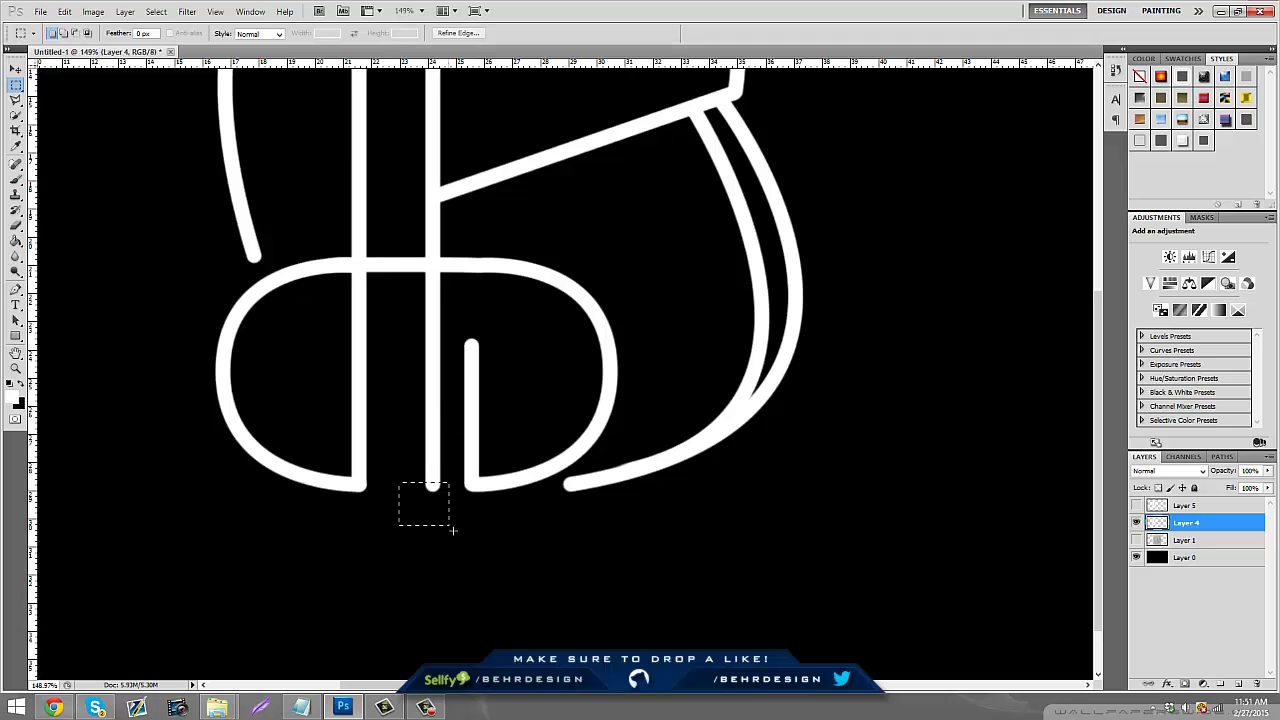
{"action": "left_click_drag", "start_coordinate": [418, 533], "coordinate": [475, 549]}
{"action": "mouse_move", "coordinate": [350, 520]}
{"action": "left_mouse_down"}
{"action": "mouse_move", "coordinate": [300, 494]}
{"action": "mouse_move", "coordinate": [354, 510]}
{"action": "left_mouse_up"}
{"action": "key", "text": "ctrl+d"}
{"action": "scroll", "coordinate": [543, 376], "scroll_direction": "up", "scroll_amount": 1}
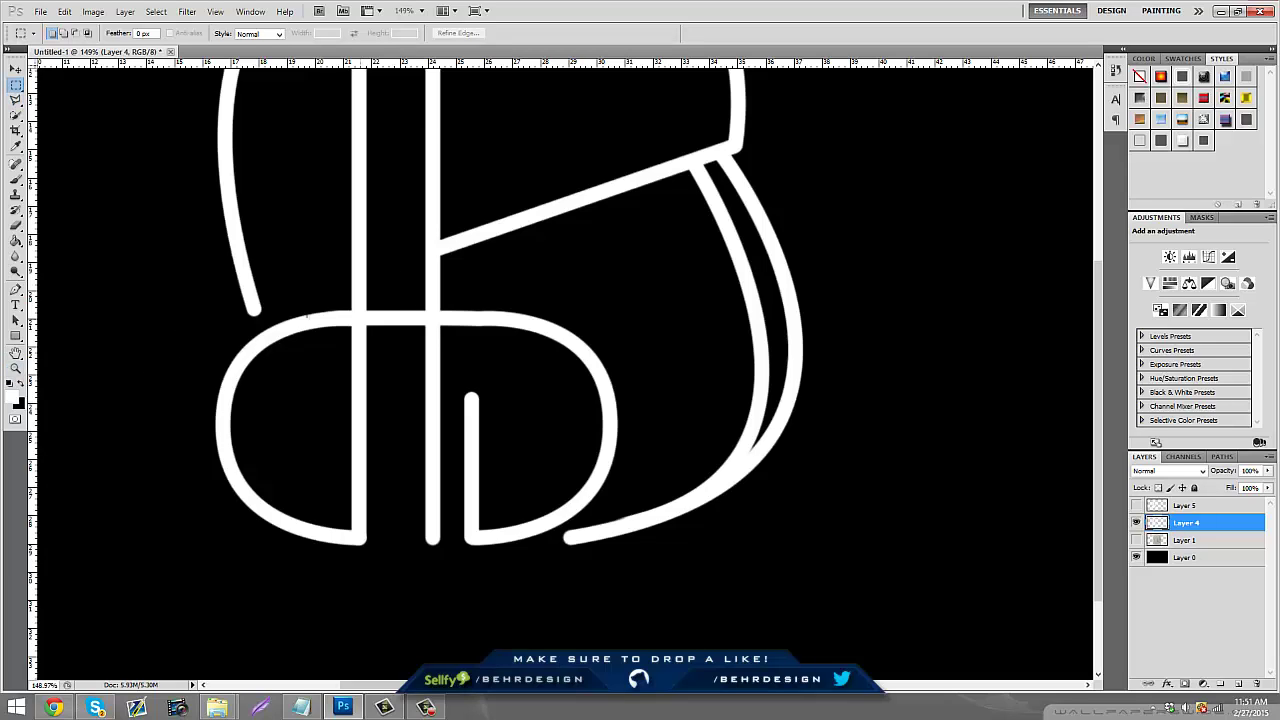
Trim the left stroke's rounded end and the inner stem's rounded top flat.
{"action": "left_click_drag", "start_coordinate": [212, 304], "coordinate": [272, 322]}
{"action": "key", "text": "Delete"}
{"action": "left_click_drag", "start_coordinate": [486, 372], "coordinate": [457, 394]}
{"action": "key", "text": "Delete"}
{"action": "key", "text": "ctrl+d"}
{"action": "key", "text": "a"}
{"action": "left_click", "coordinate": [15, 368]}
{"action": "left_click_drag", "start_coordinate": [690, 400], "coordinate": [625, 321]}
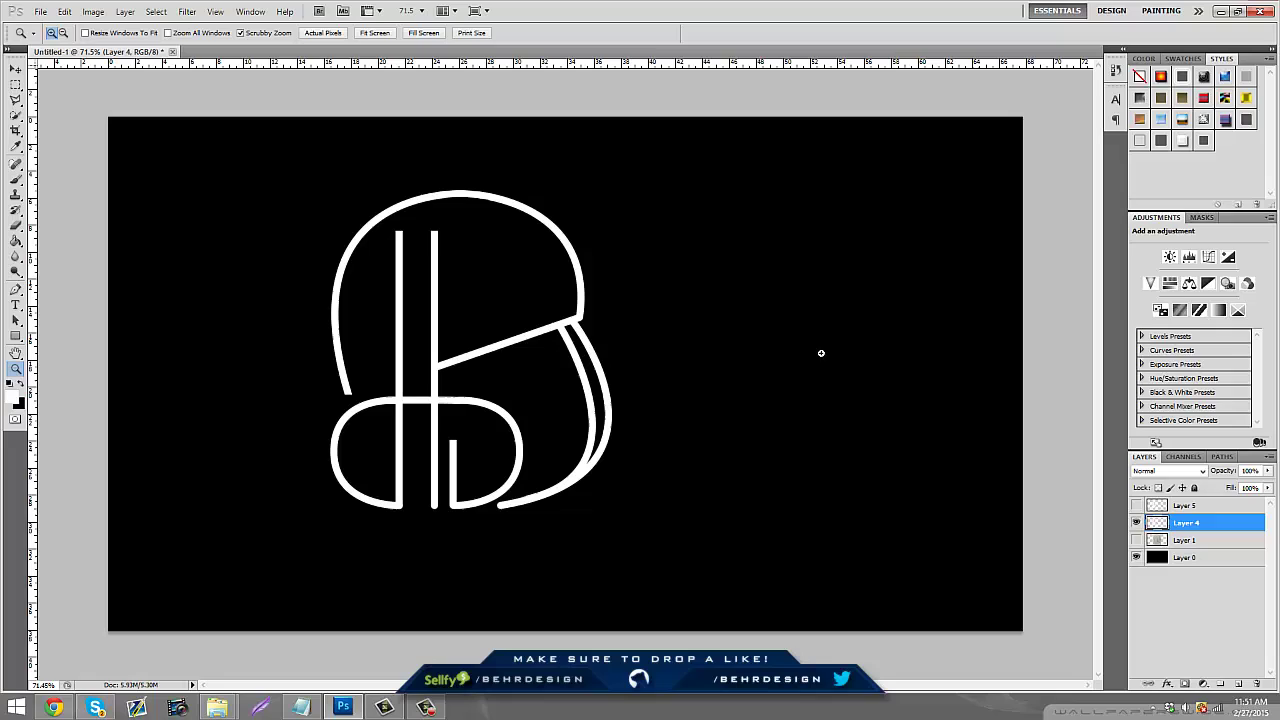